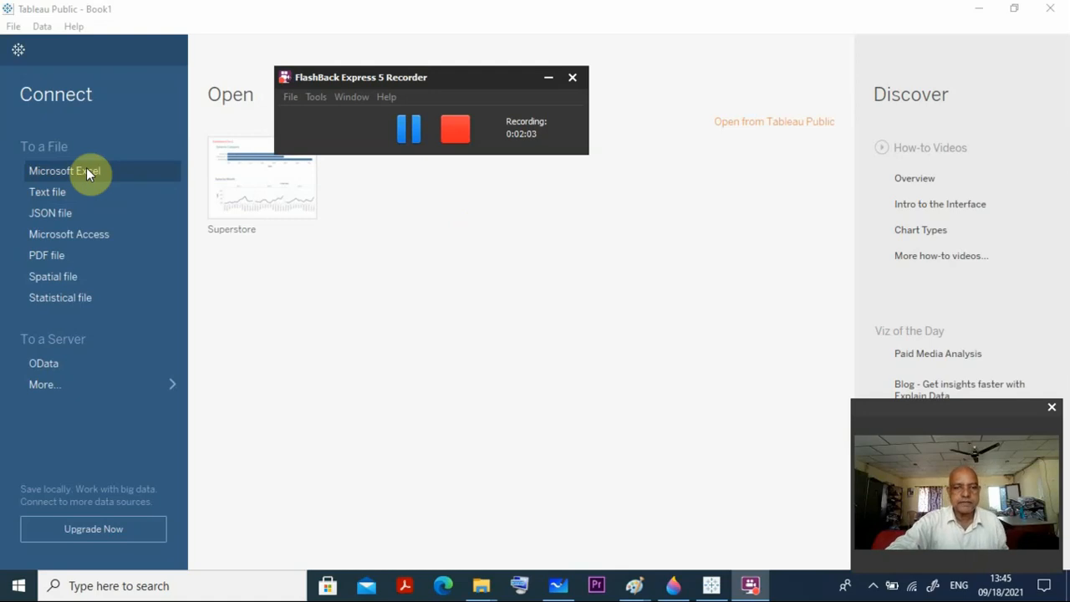
Connect to the Microsoft Excel file "database" in the DS folder on the Desktop.
click(547, 76)
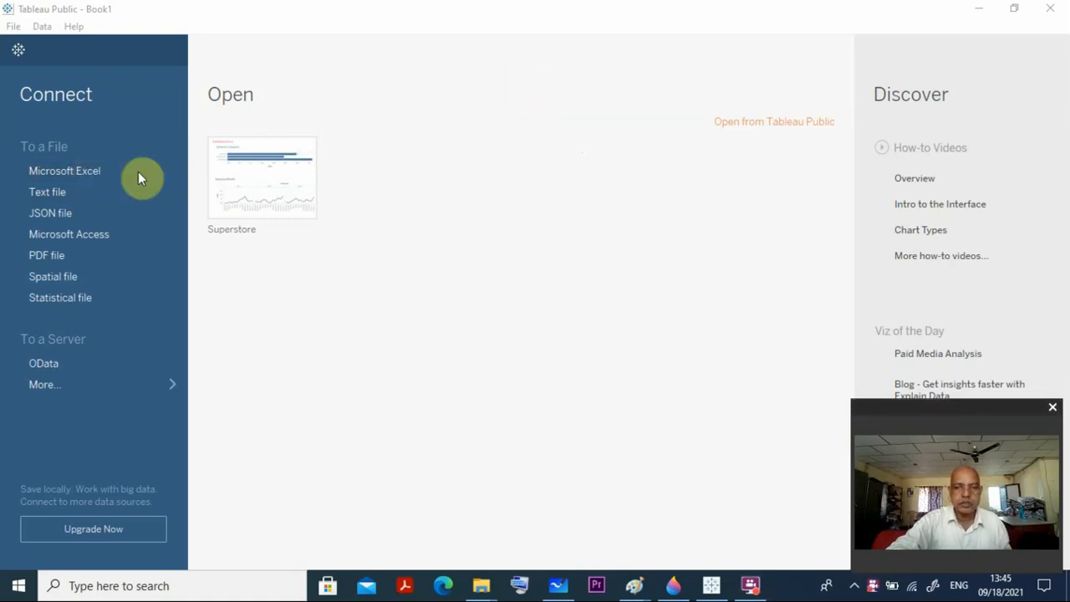
click(68, 179)
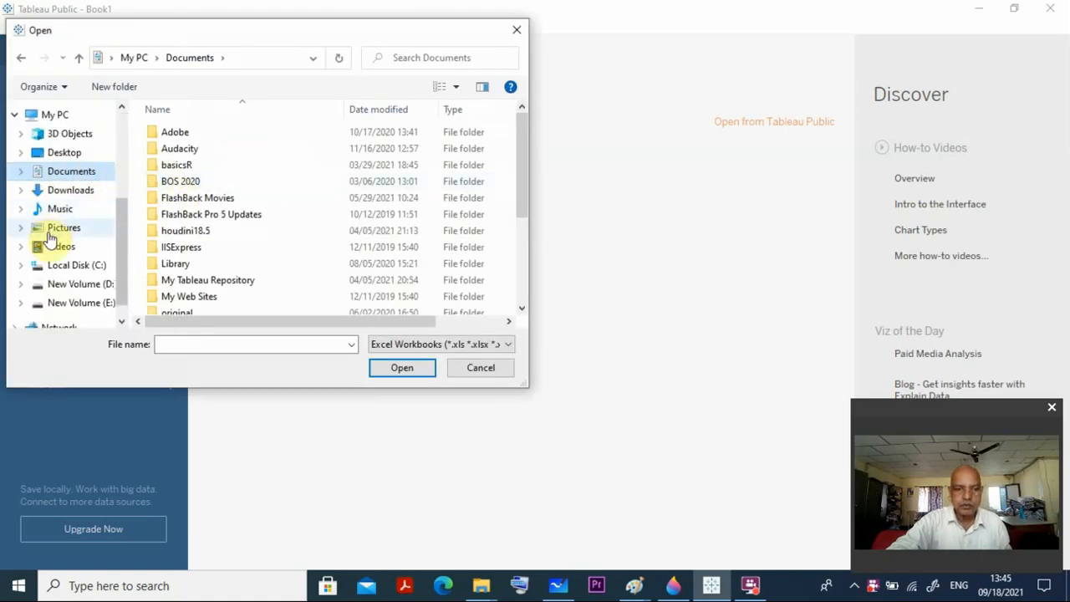
click(63, 157)
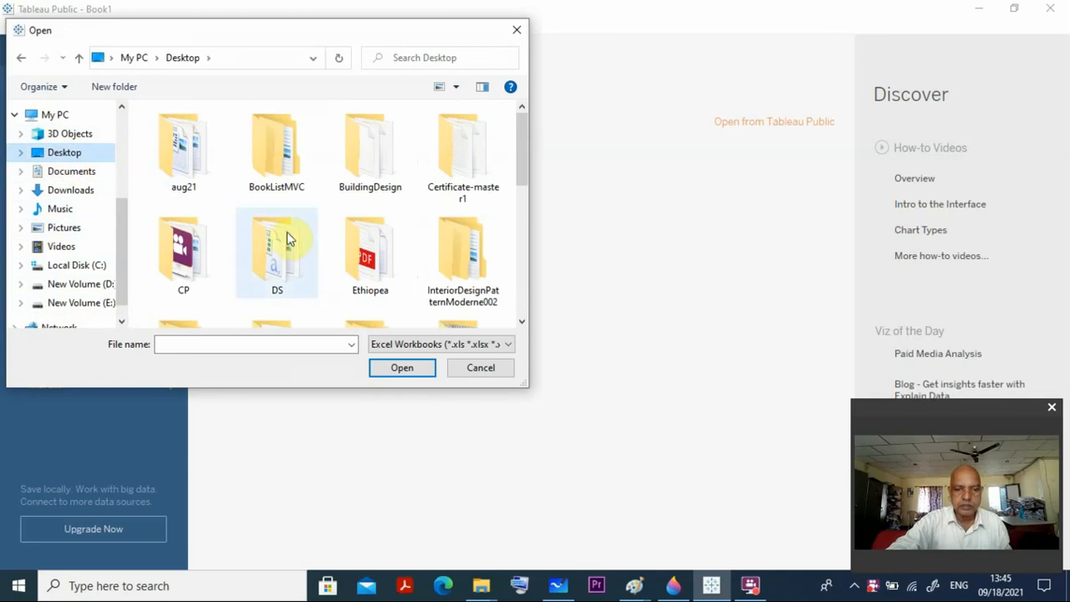
double_click(281, 273)
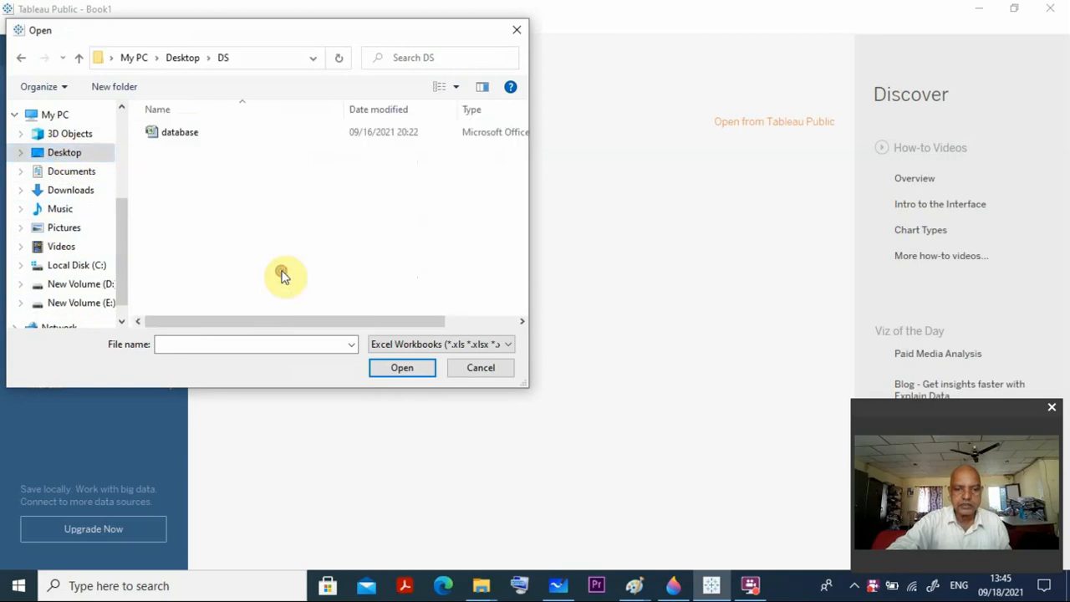
click(195, 136)
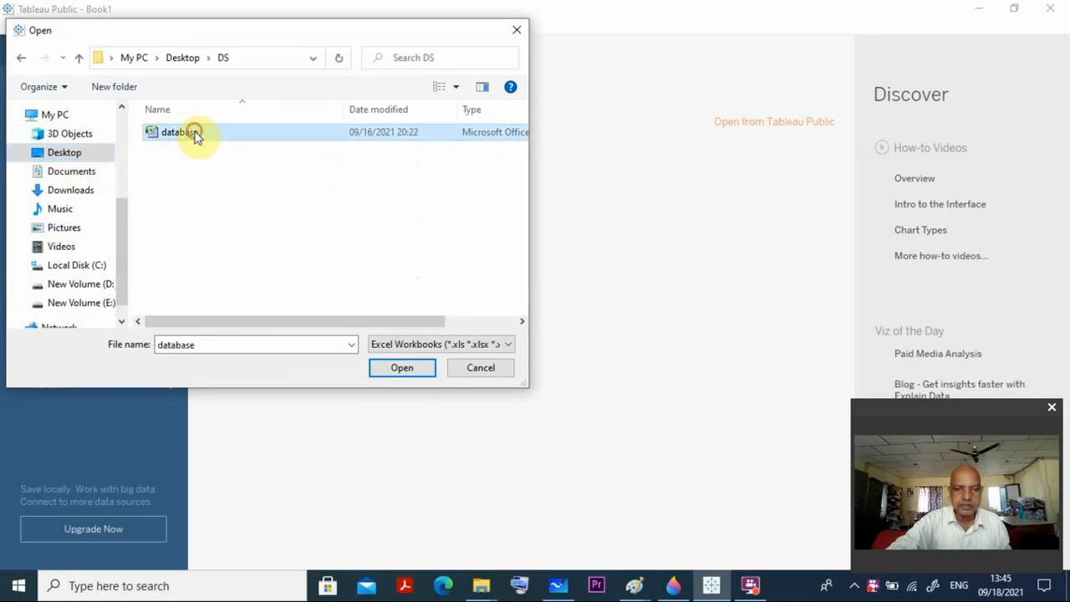
click(402, 373)
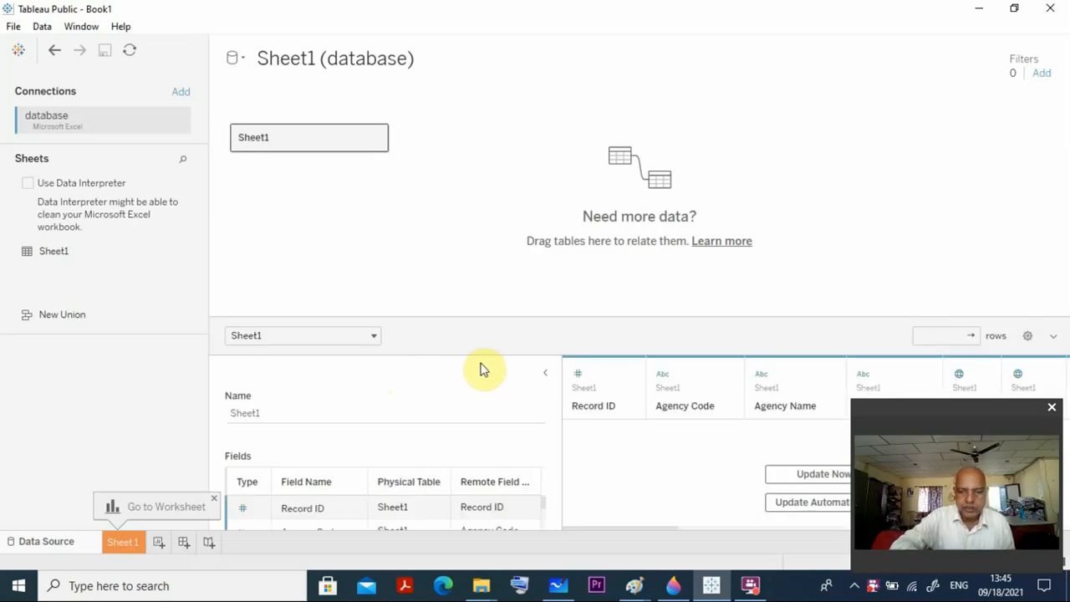
Load the Sheet1 data preview and collapse the table details beside it.
click(802, 474)
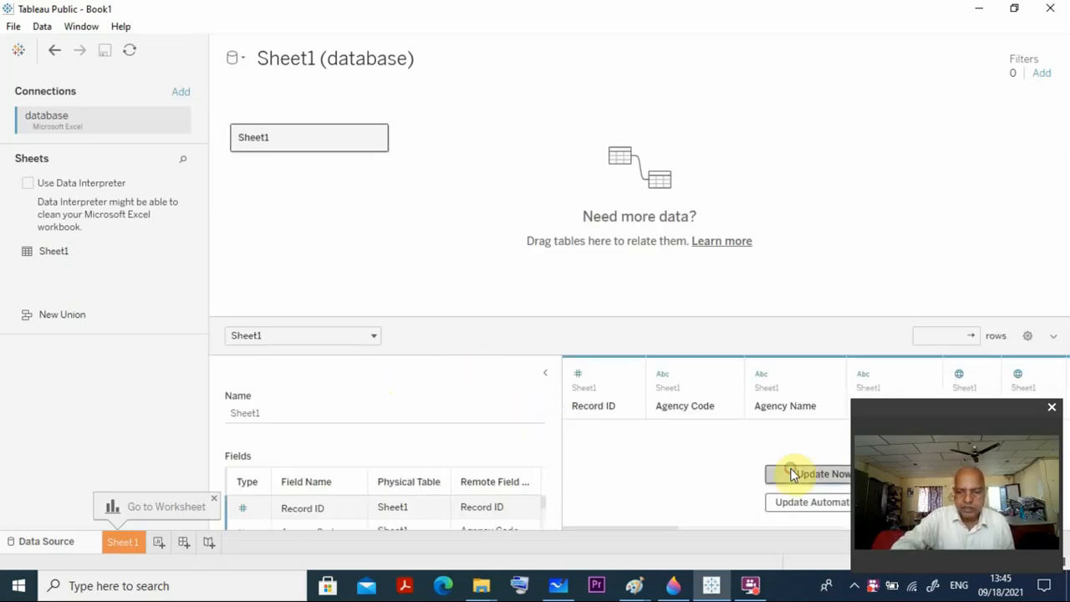
click(546, 375)
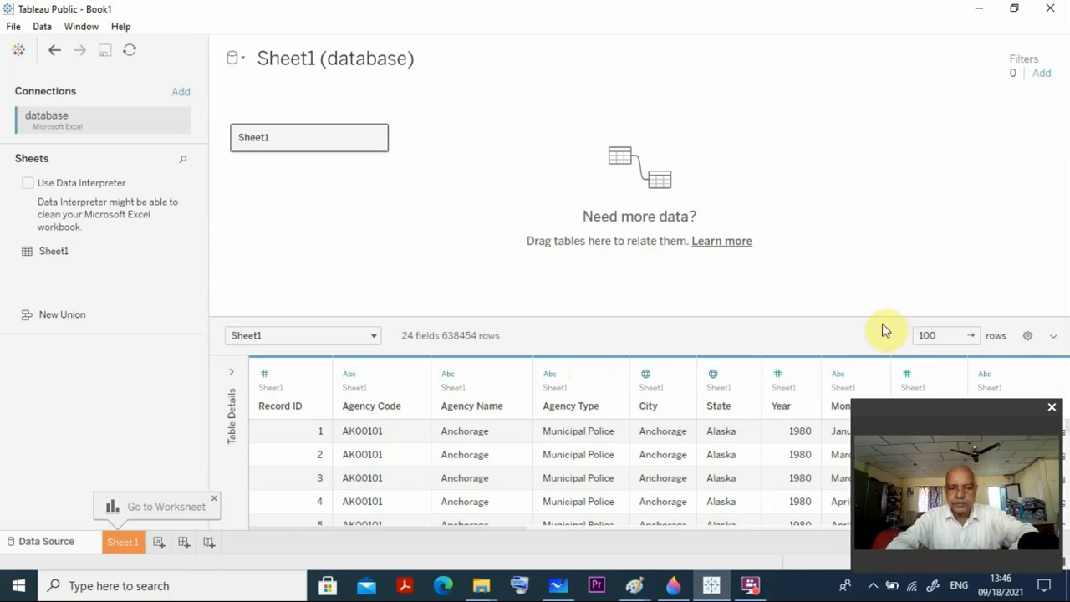
click(935, 420)
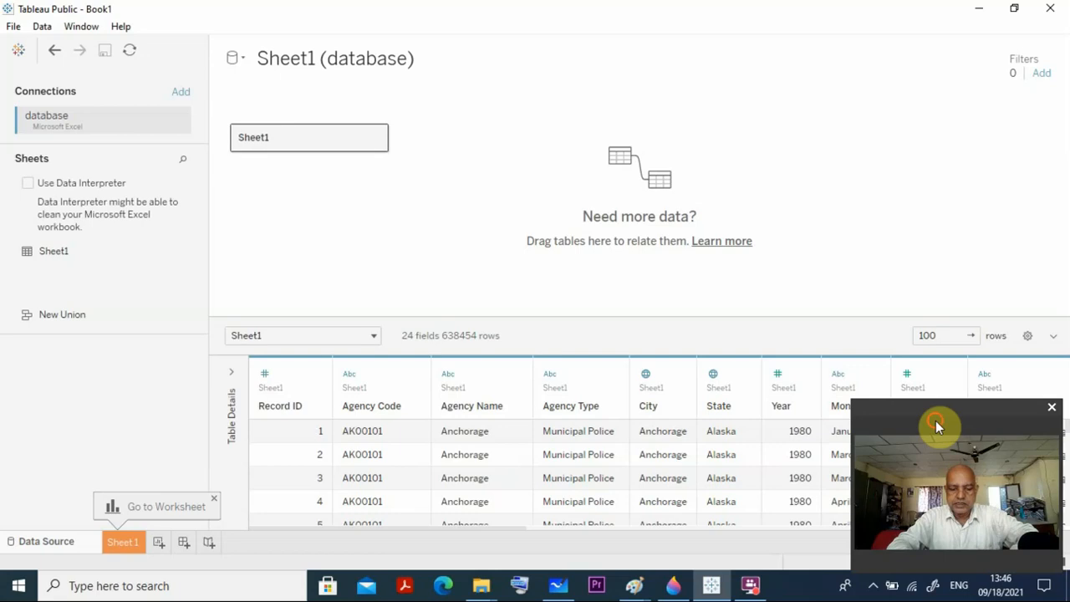
click(616, 432)
click(901, 406)
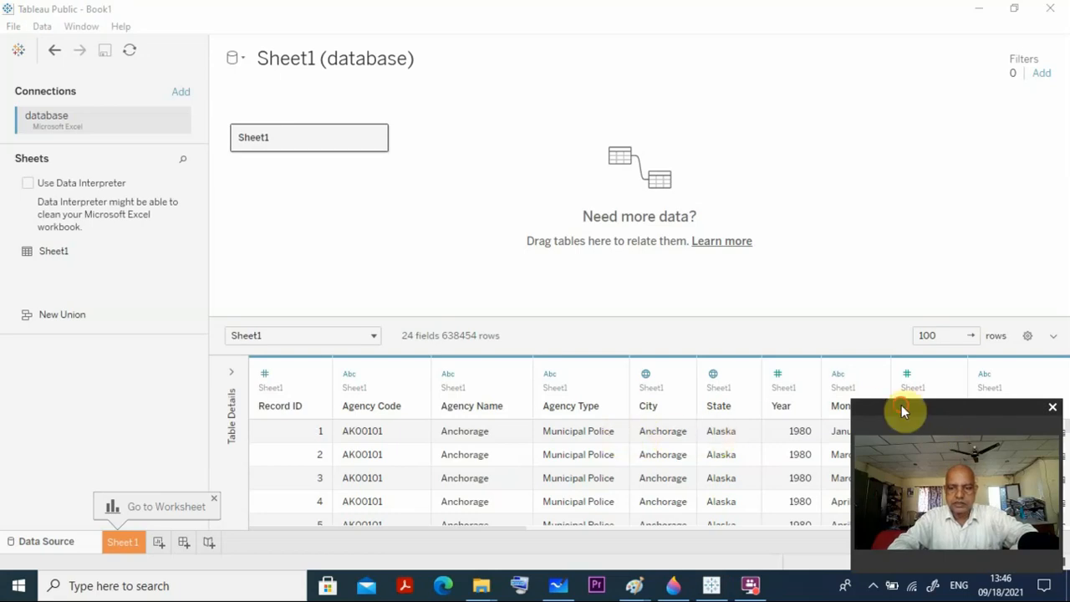
drag(901, 405, 46, 346)
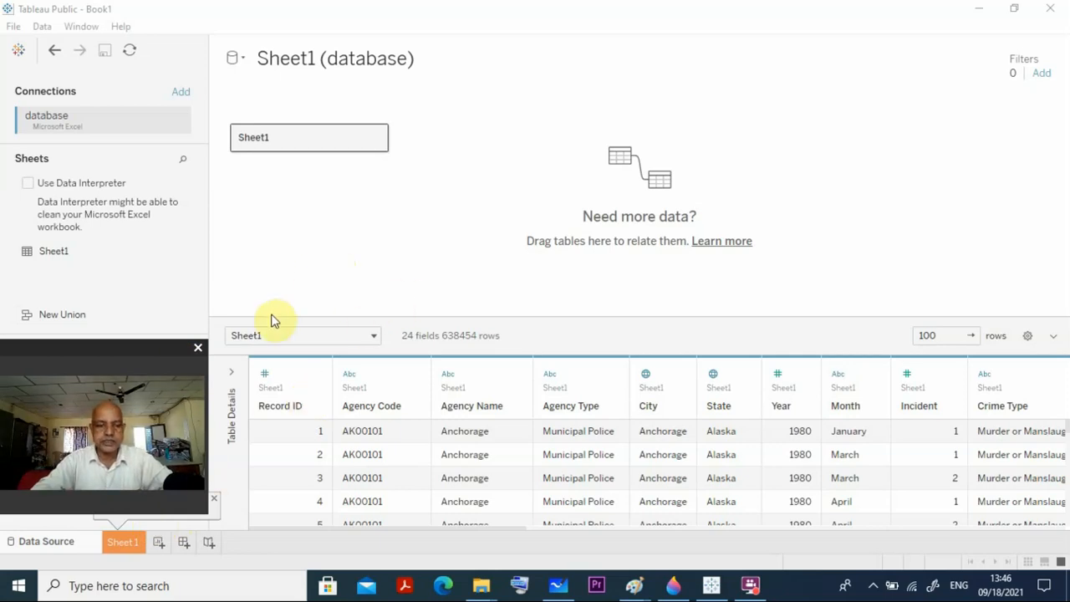
Add a second worksheet to the workbook and open it.
click(159, 545)
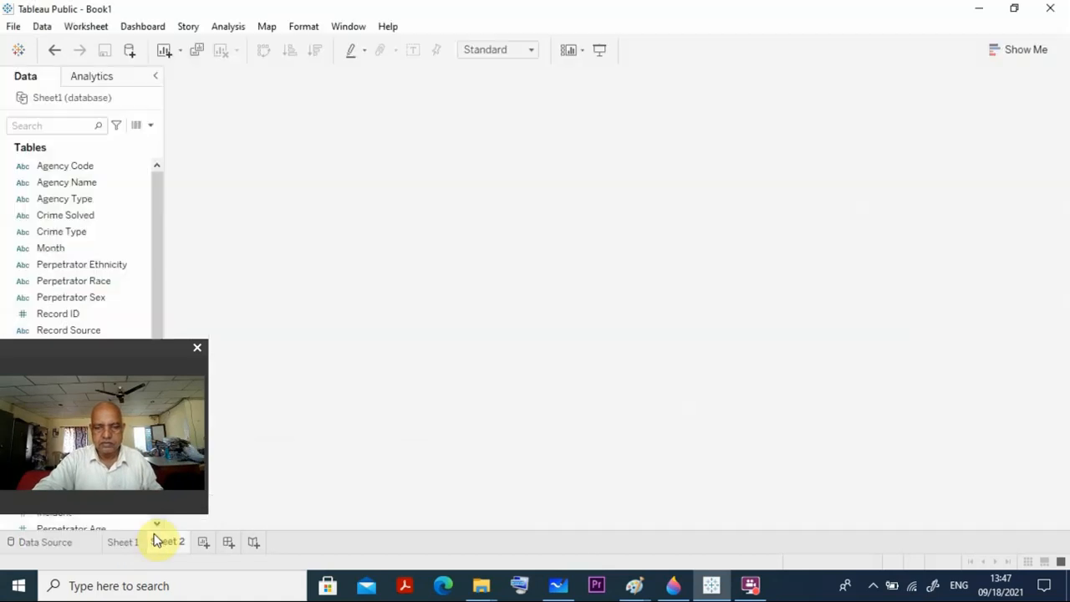
click(158, 542)
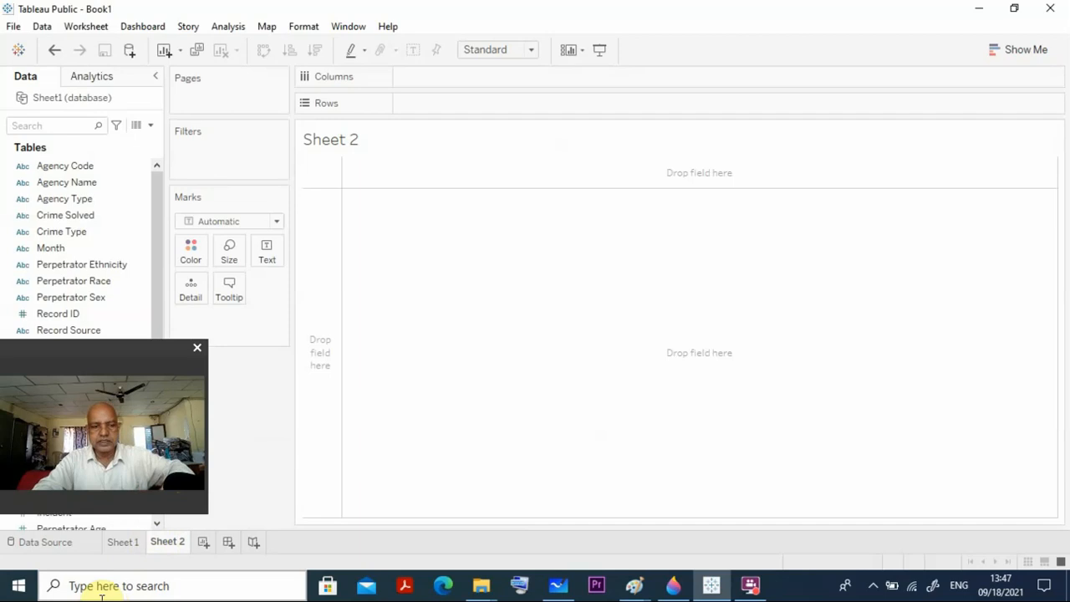
click(125, 356)
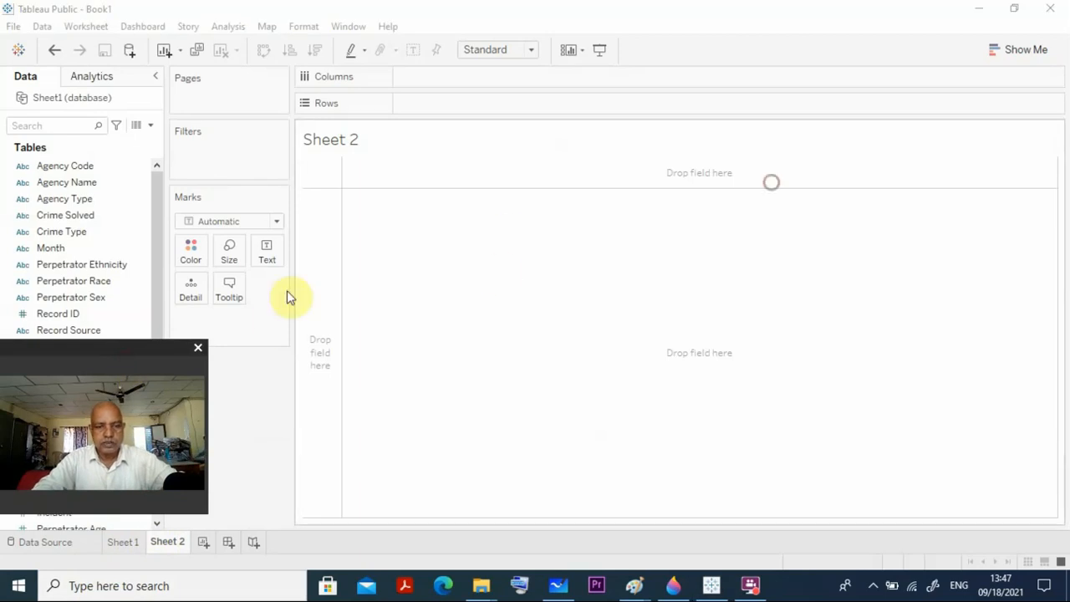
drag(143, 354, 963, 162)
Build a map with Longitude (generated) on Columns, Latitude (generated) on Rows and State as a Detail mark.
click(125, 381)
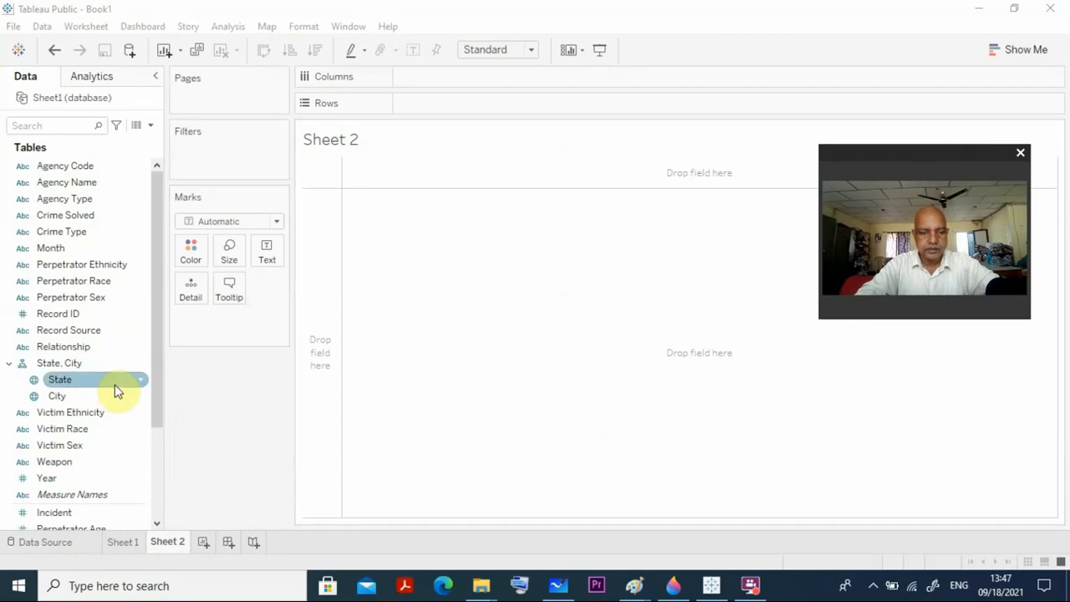
drag(159, 387, 157, 504)
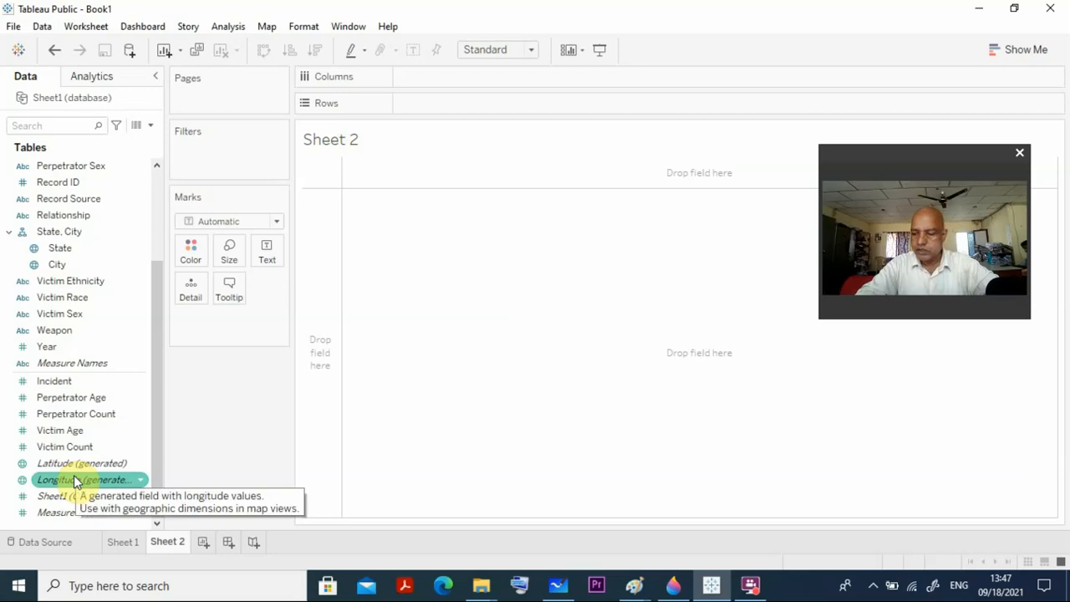
drag(74, 478, 450, 75)
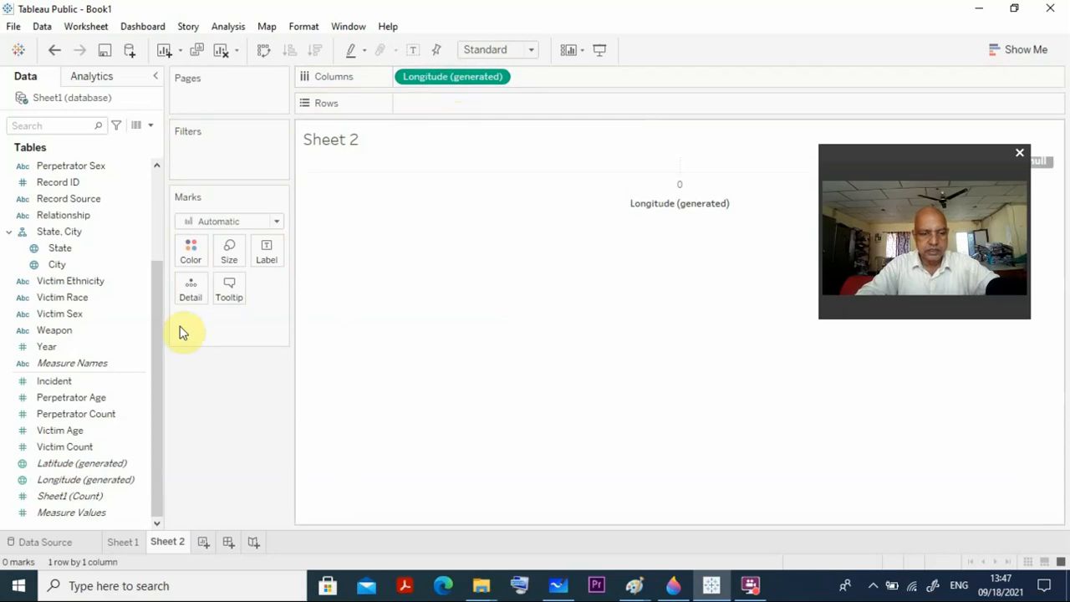
drag(60, 465, 433, 109)
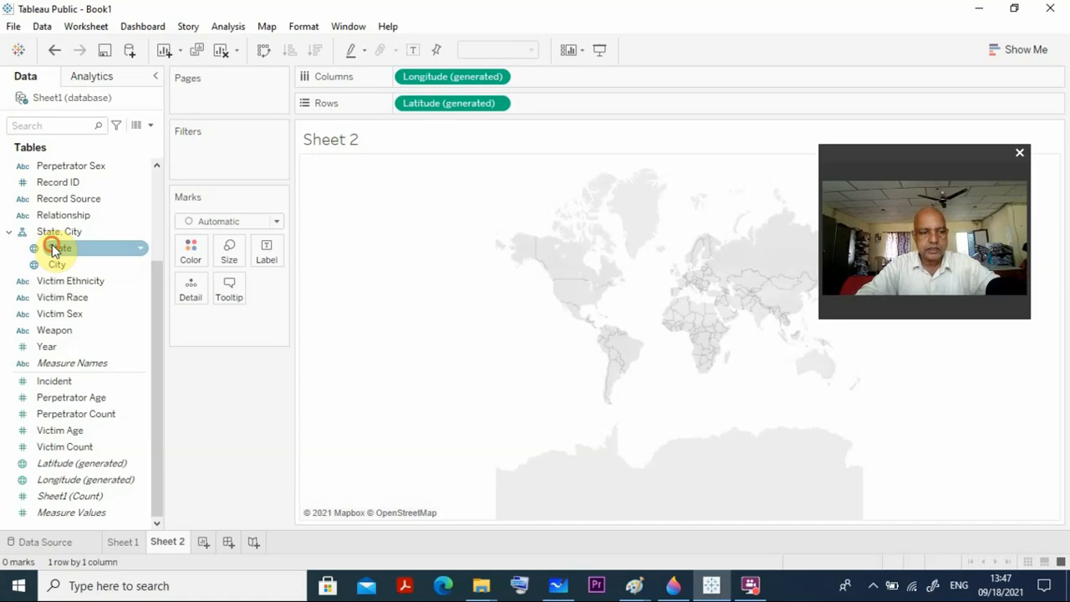
drag(52, 249, 183, 291)
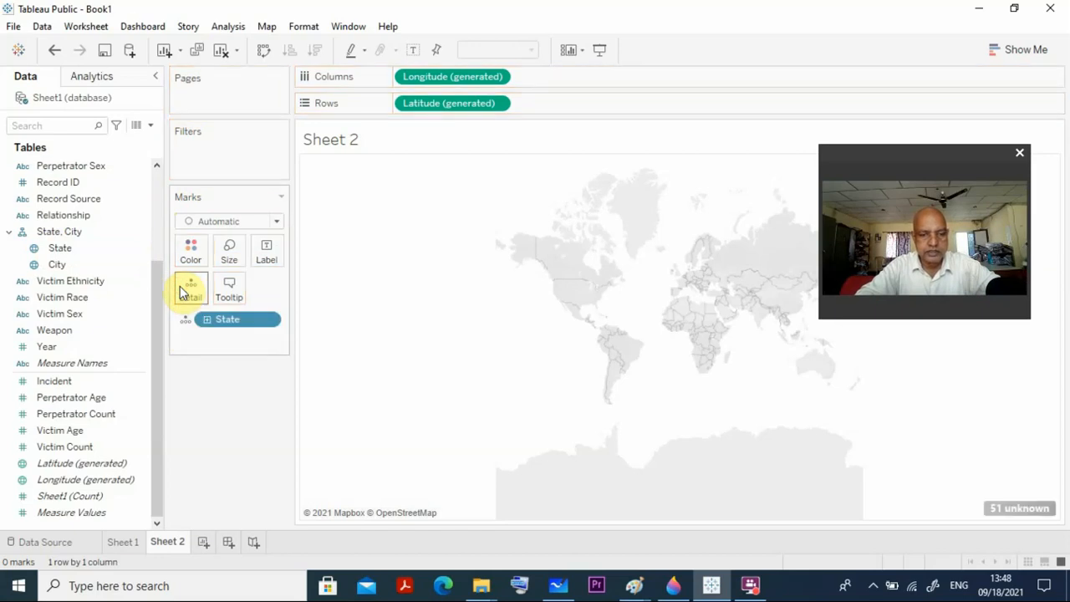
click(268, 320)
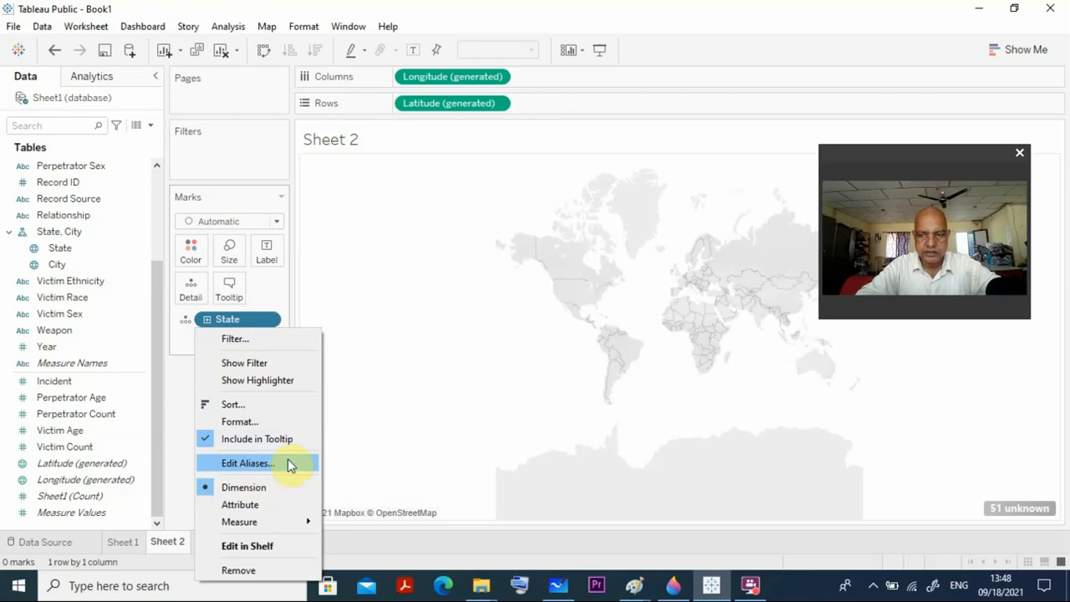
click(371, 401)
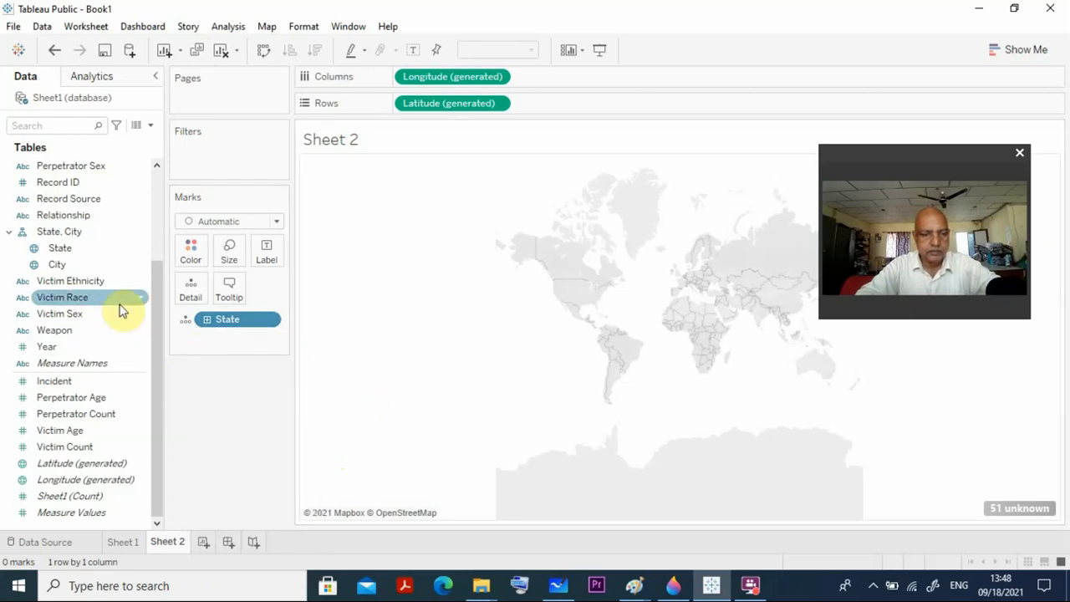
click(139, 249)
click(141, 254)
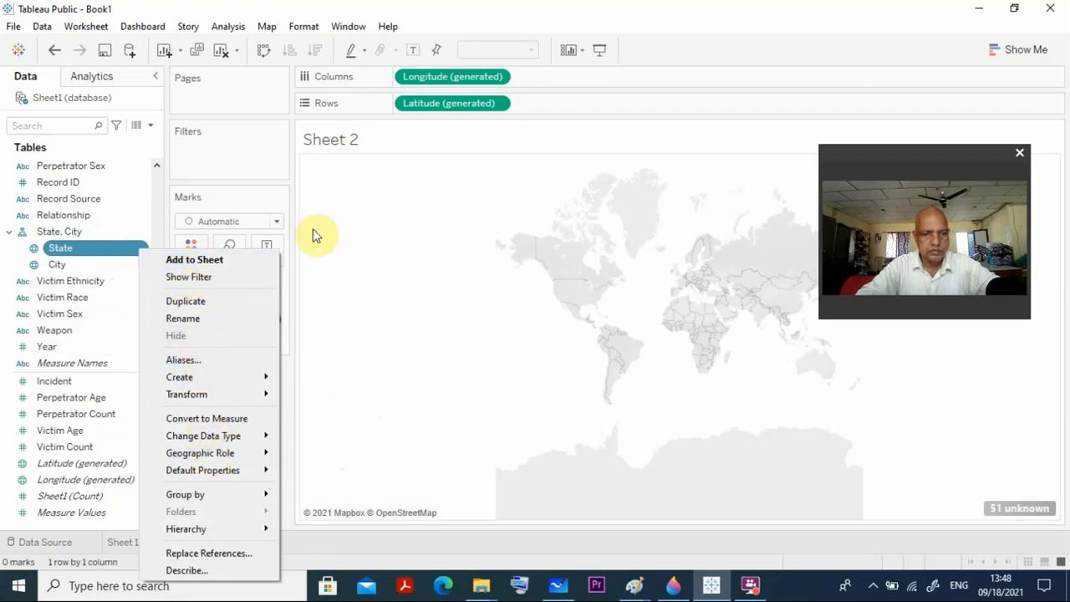
click(376, 247)
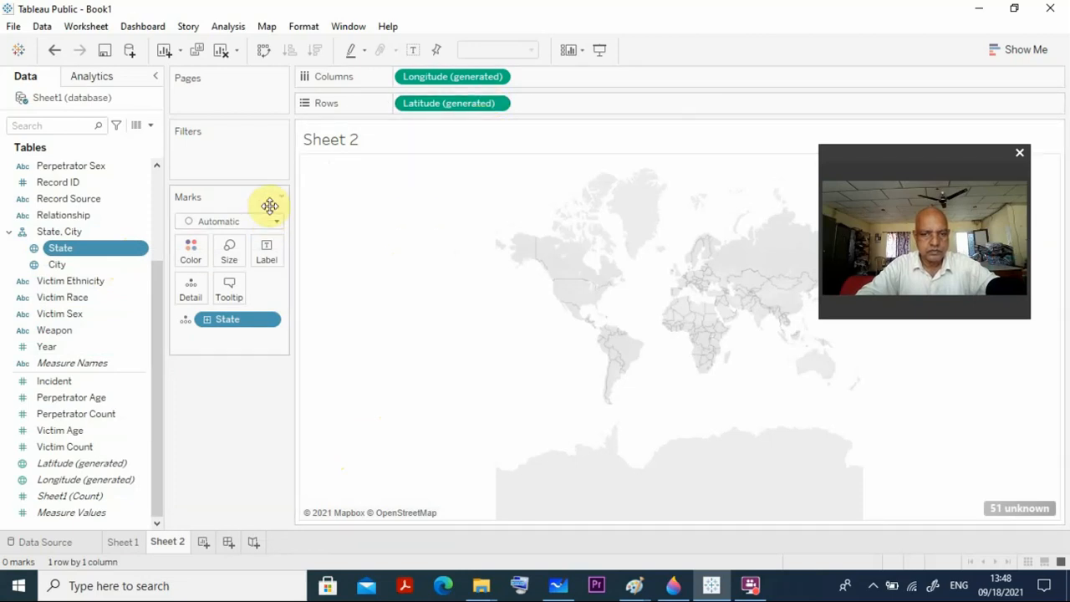
click(269, 321)
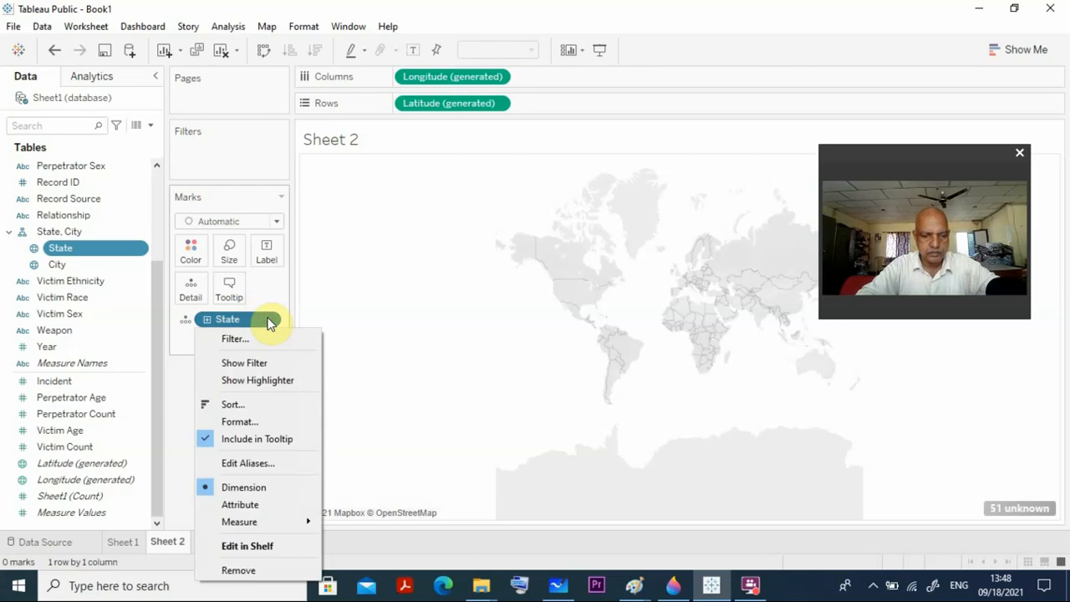
click(752, 585)
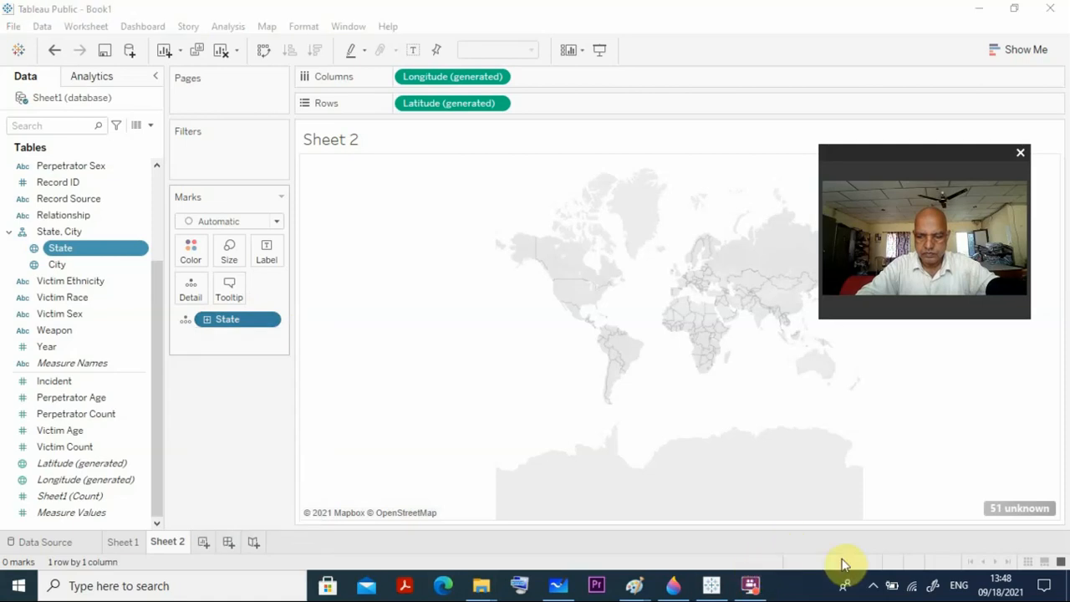
click(873, 585)
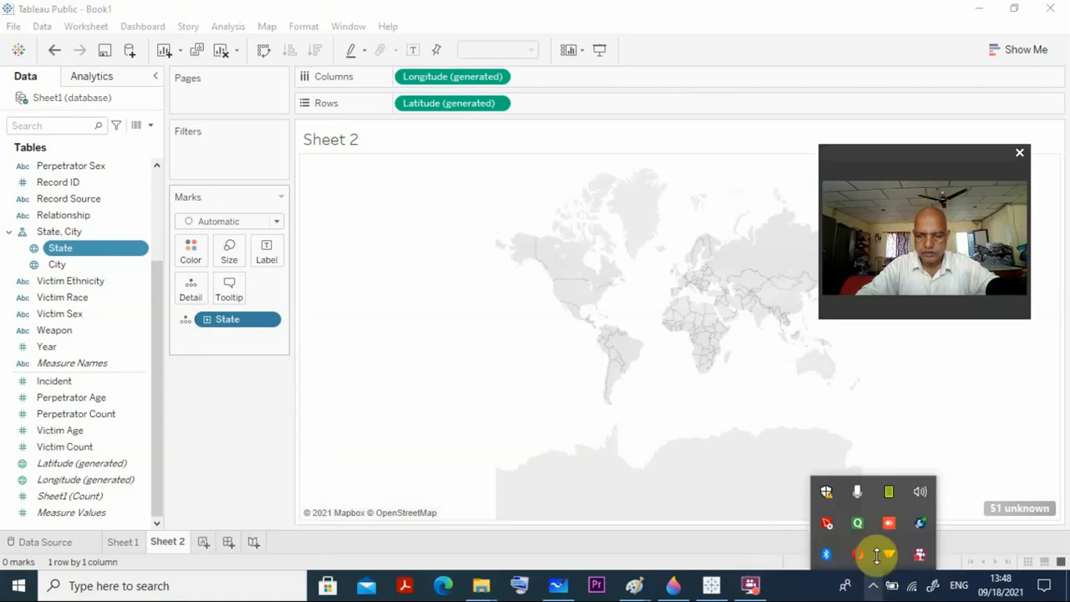
right_click(920, 559)
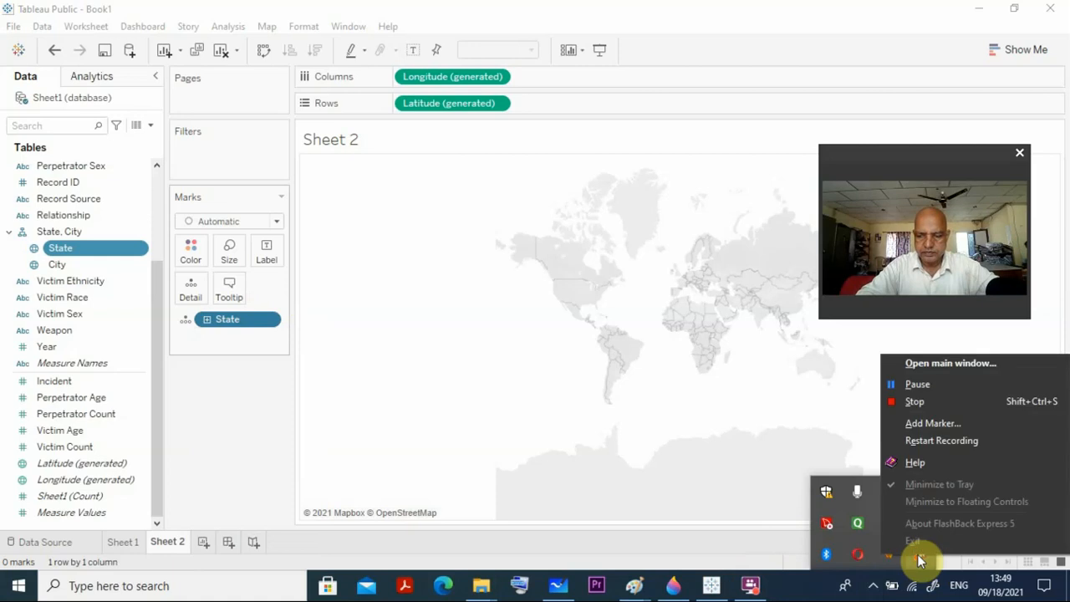
click(917, 384)
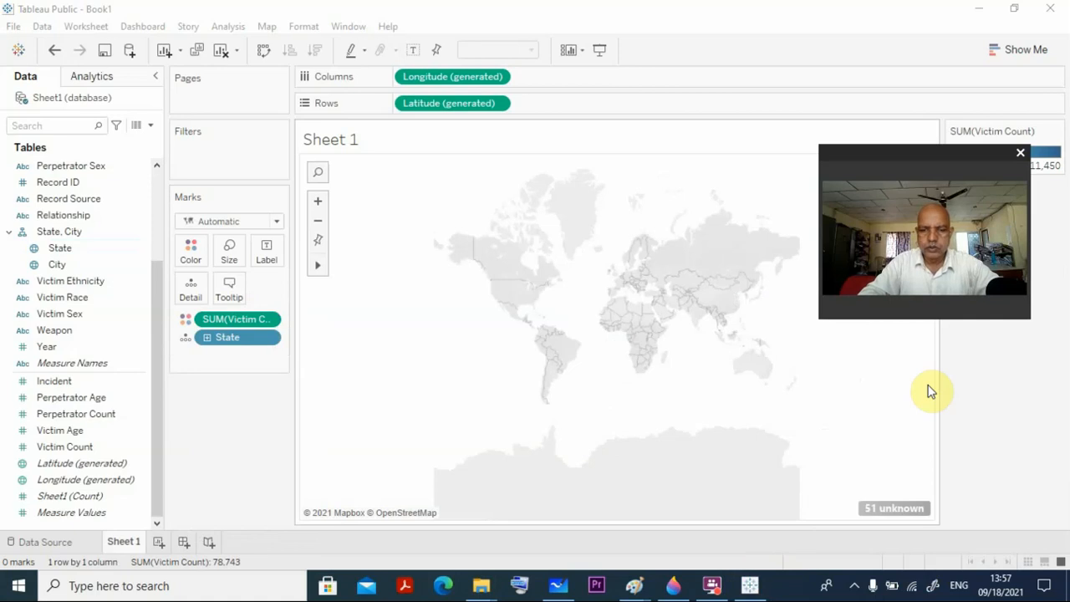
Correct the map's unknown state locations by setting the fixed Country/Region to United States.
click(893, 508)
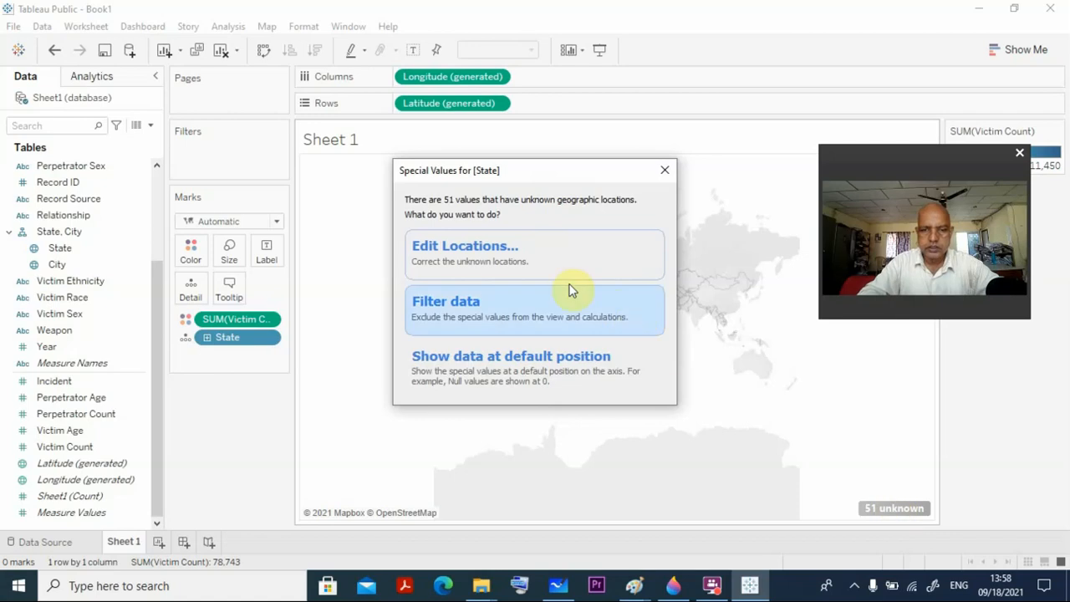
click(536, 253)
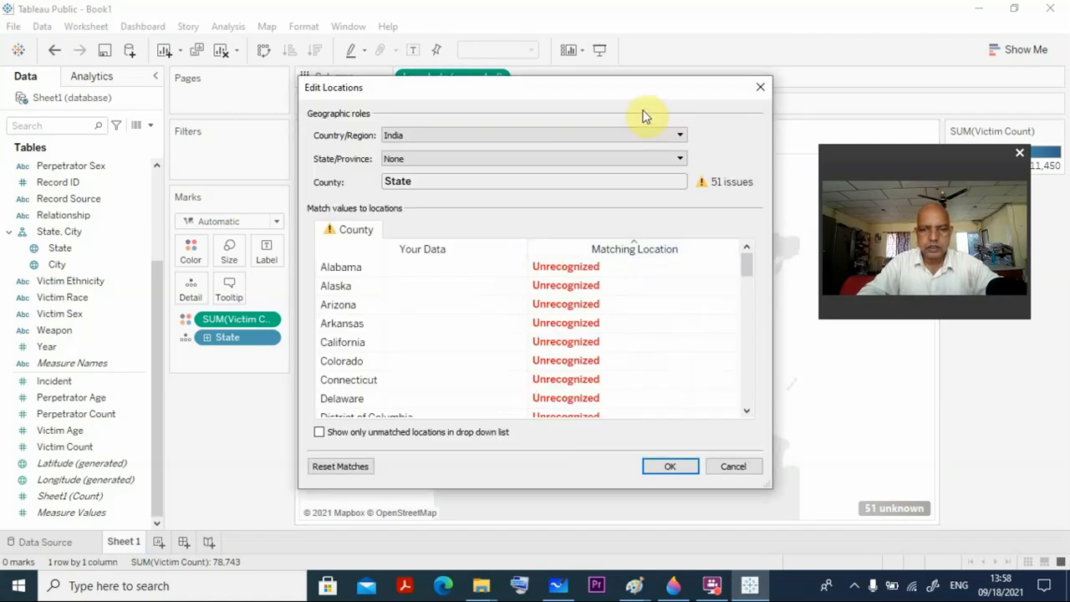
click(681, 135)
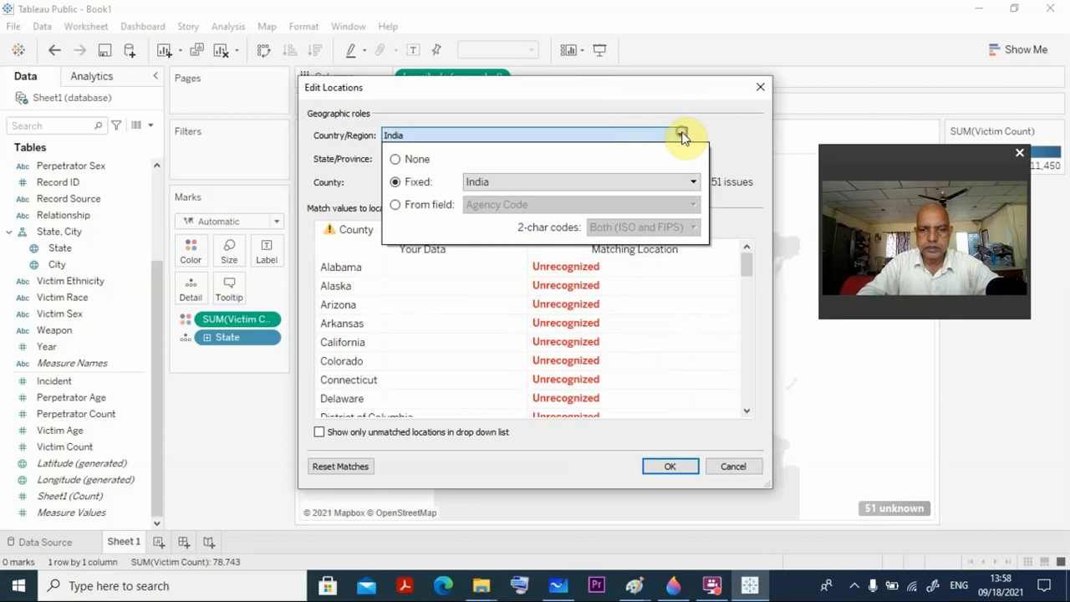
click(694, 181)
scroll(615, 314, down, 13)
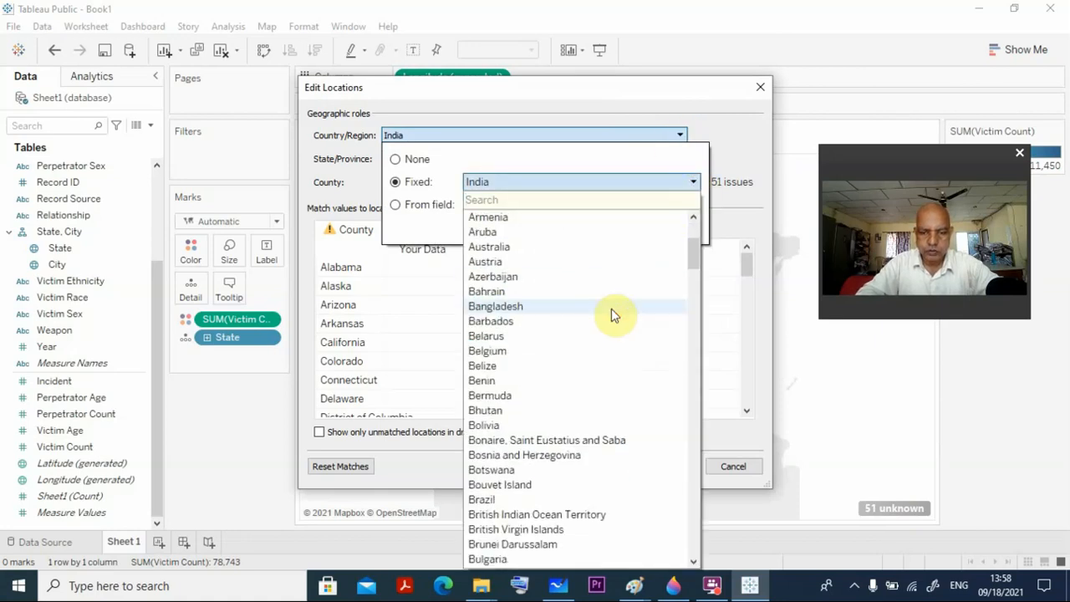
scroll(615, 313, down, 20)
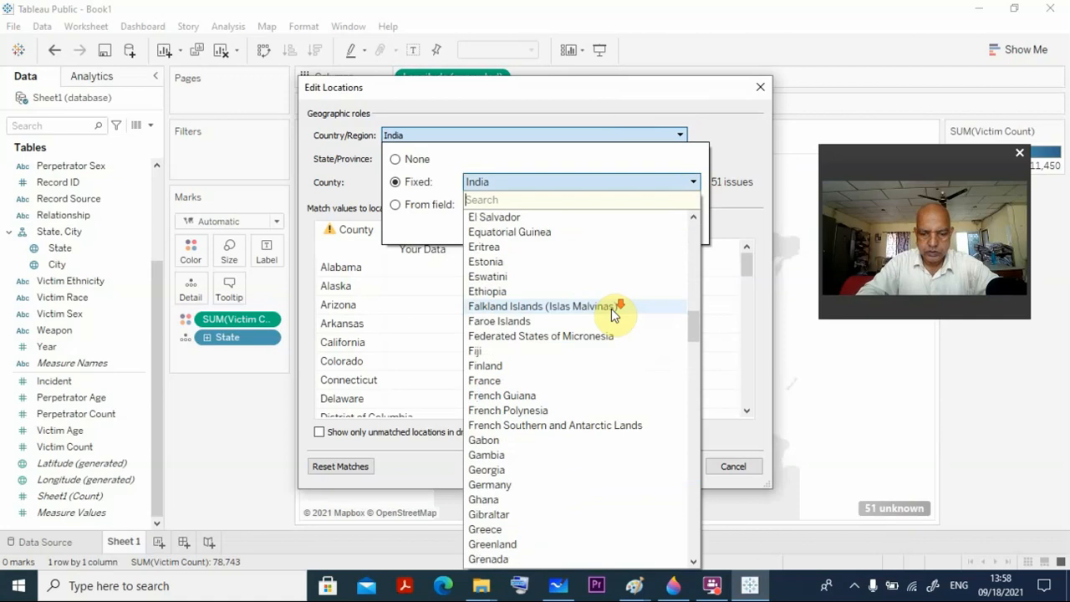
scroll(611, 308, down, 20)
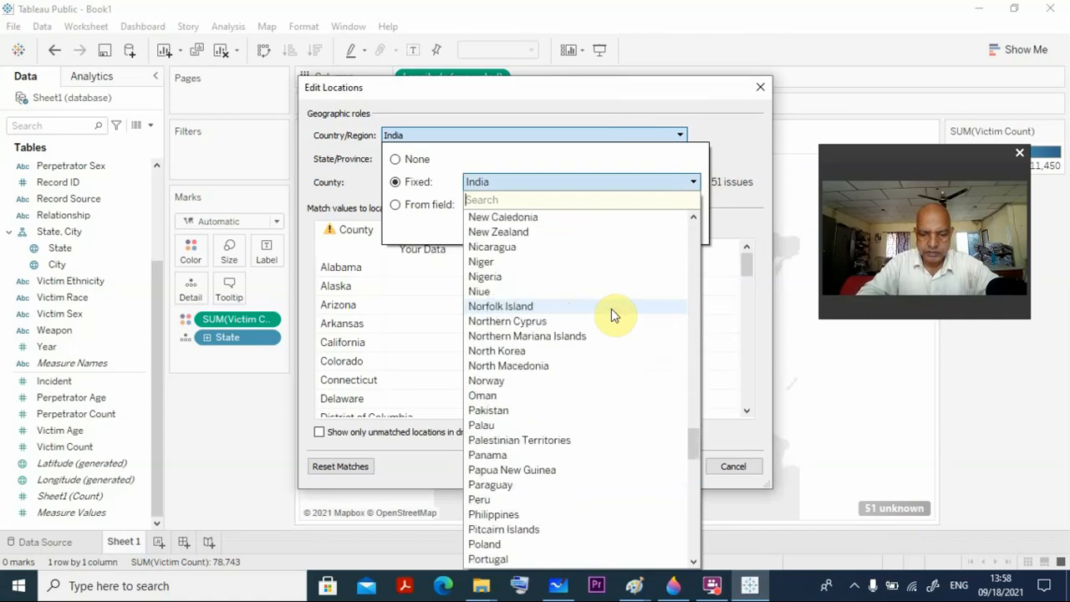
scroll(611, 308, down, 10)
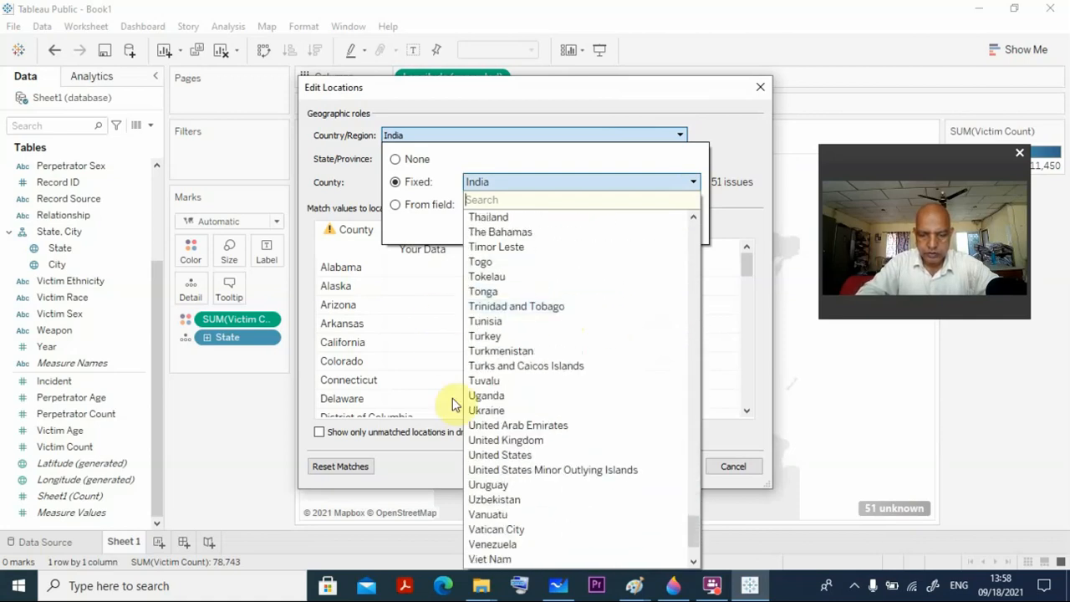
click(482, 456)
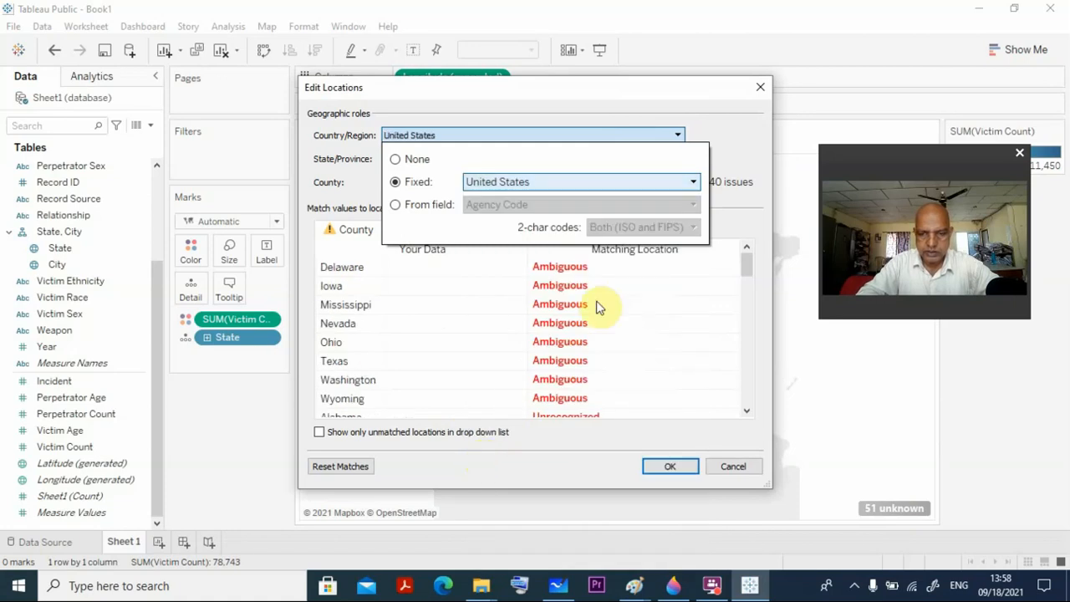
click(662, 460)
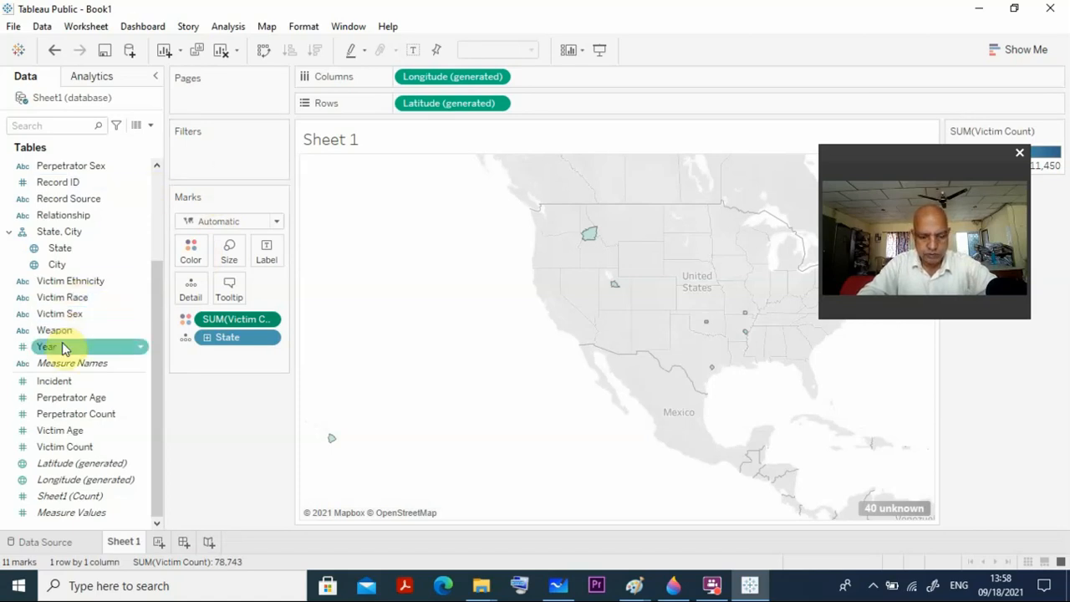
Filter the map by Year with a range of values from 2010 to 2014.
drag(61, 346, 210, 158)
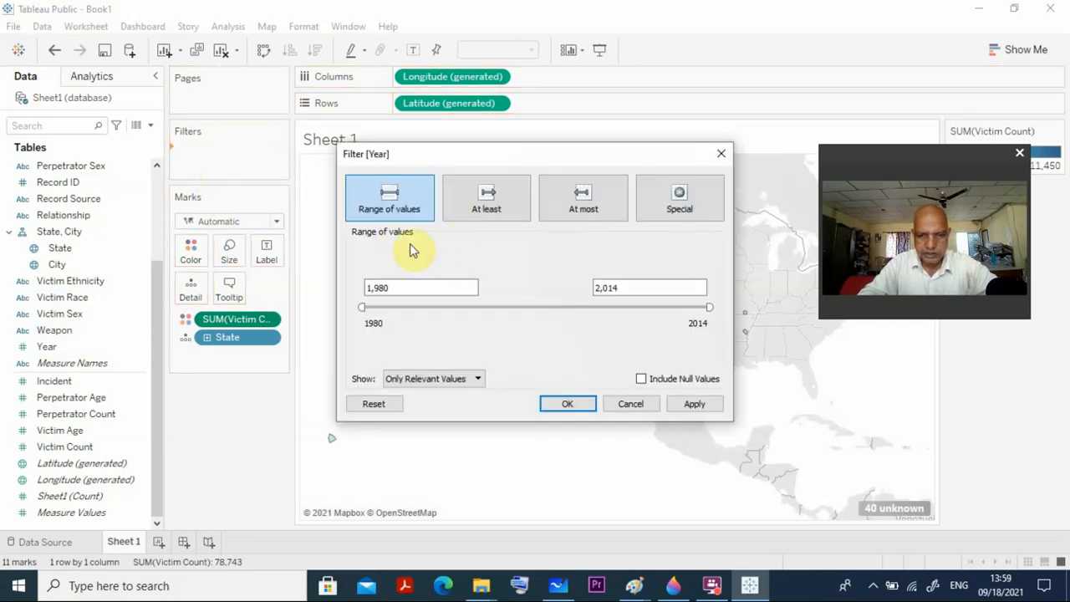
drag(363, 307, 646, 297)
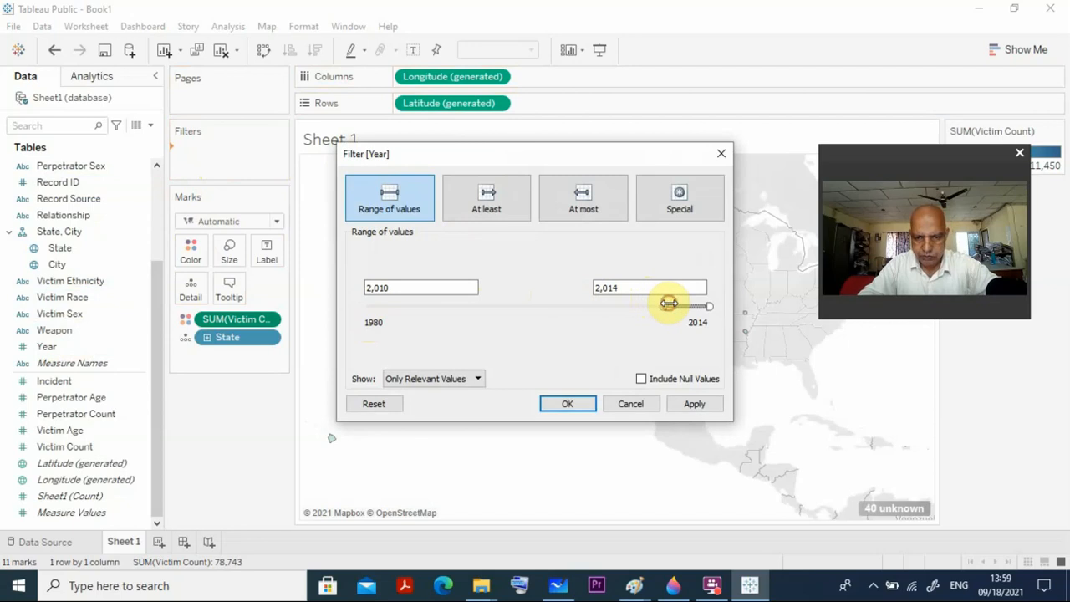
drag(669, 304, 665, 305)
click(567, 403)
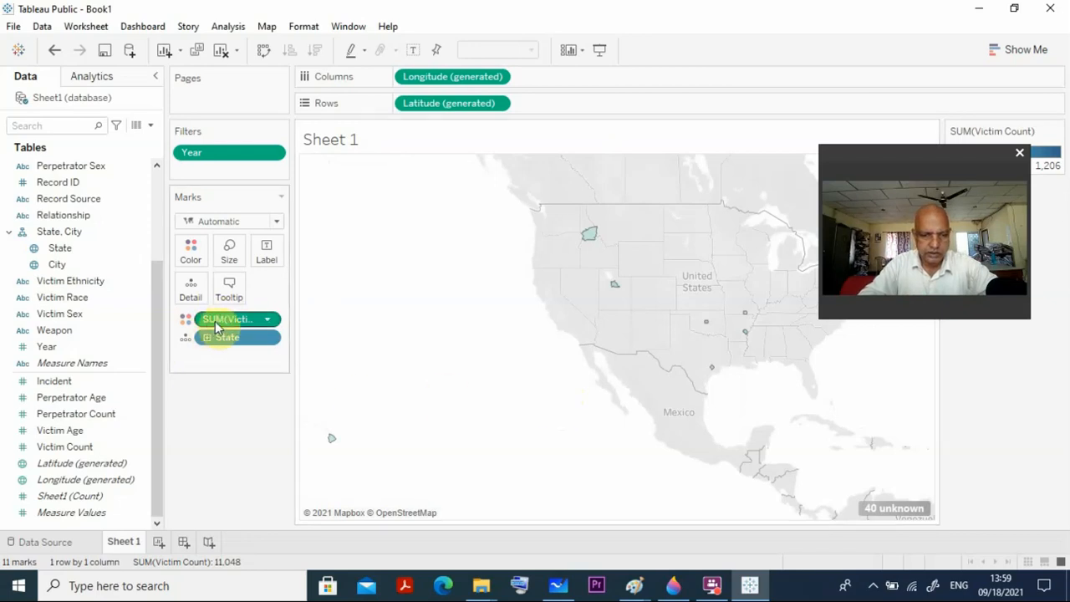
Show the Year filter control on the worksheet.
click(267, 338)
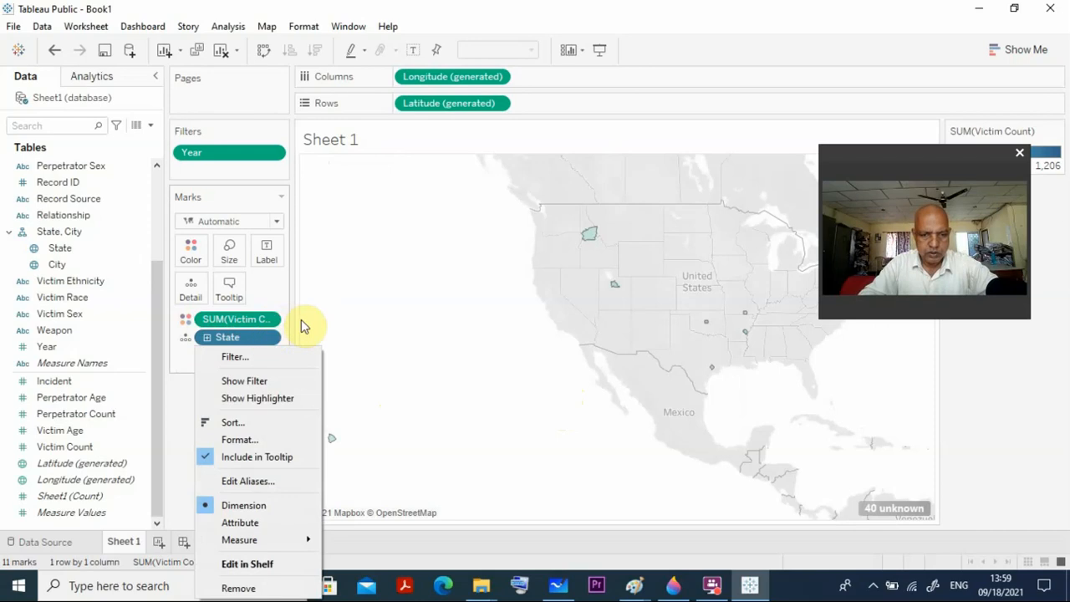
click(376, 290)
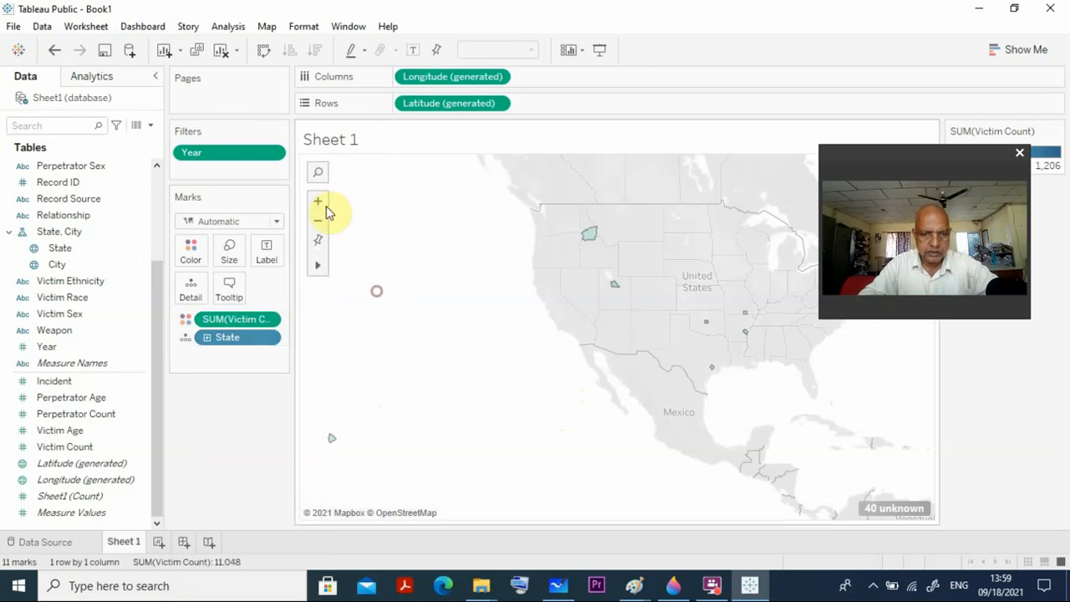
click(272, 155)
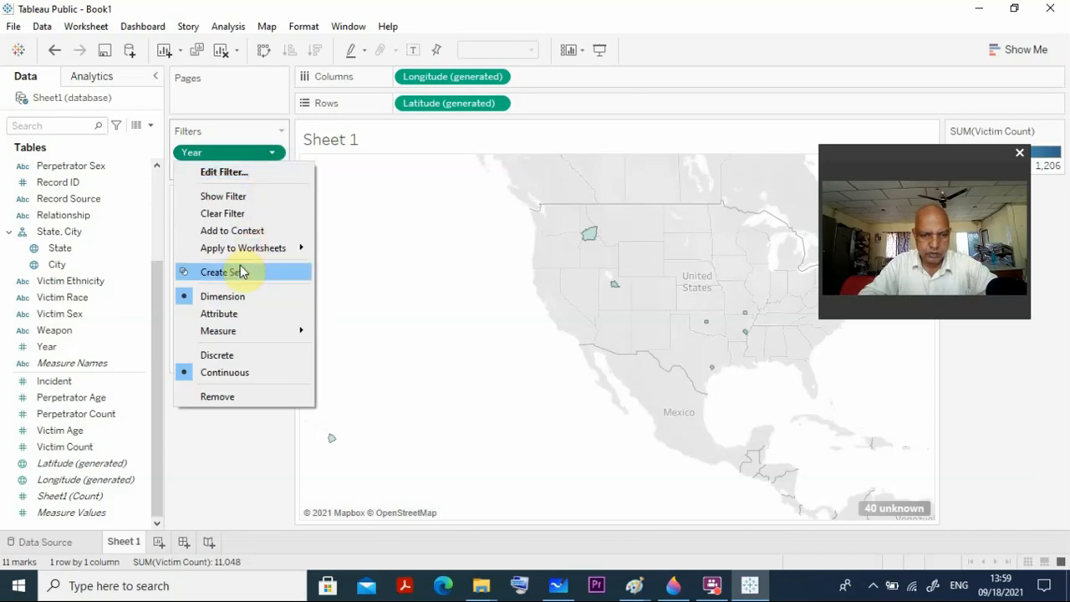
click(250, 197)
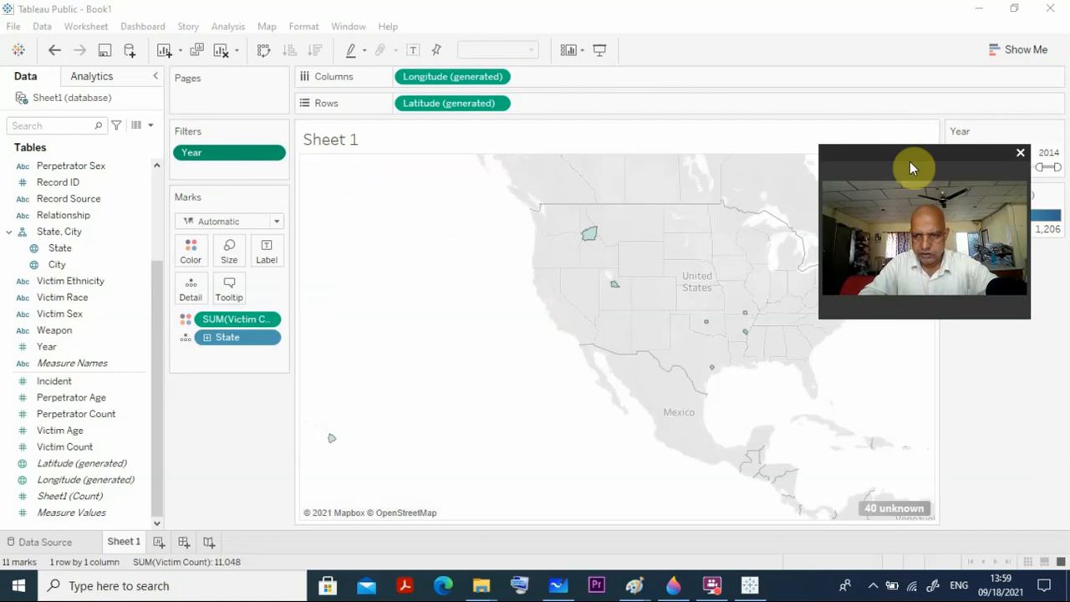
drag(910, 170, 942, 341)
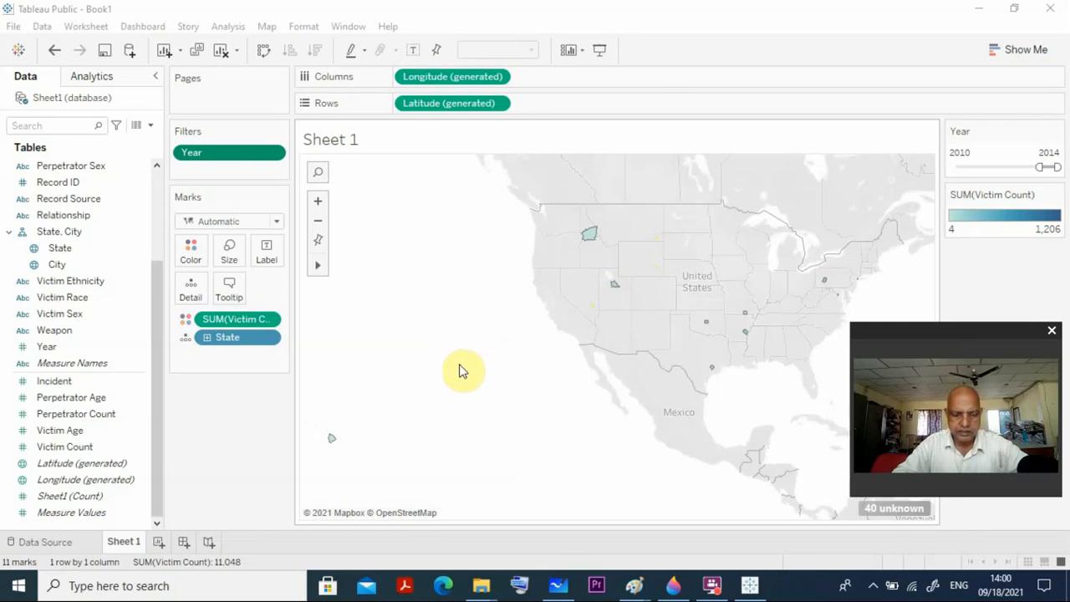
click(873, 586)
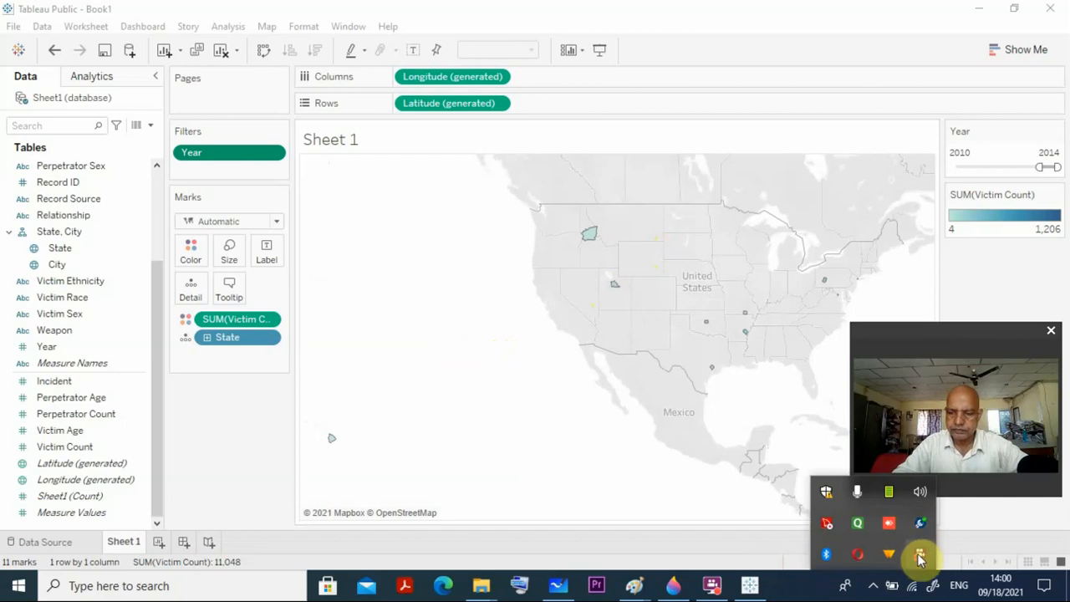
right_click(885, 458)
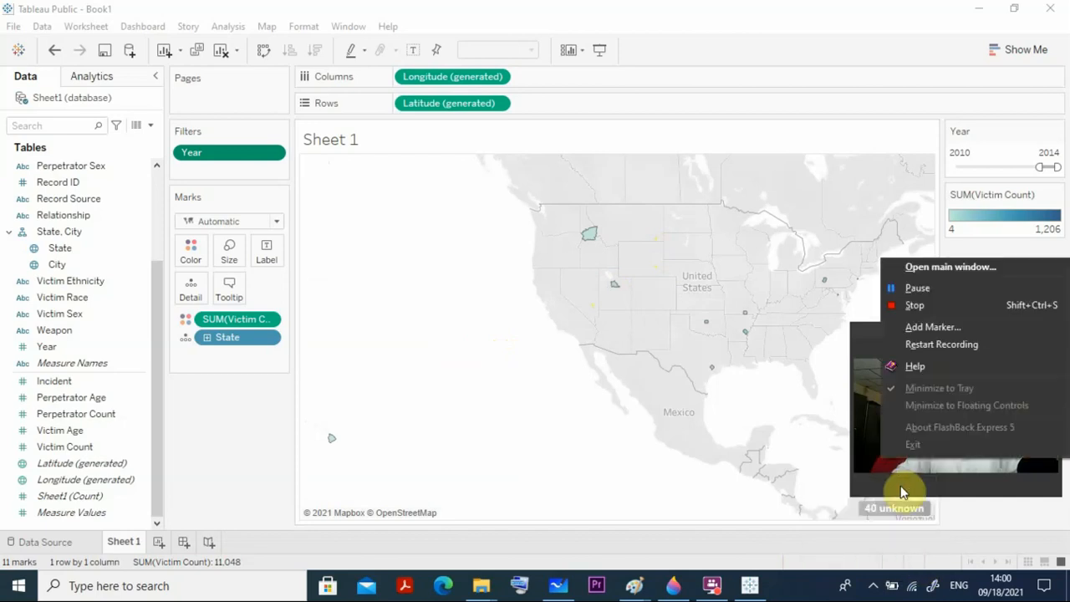
click(916, 289)
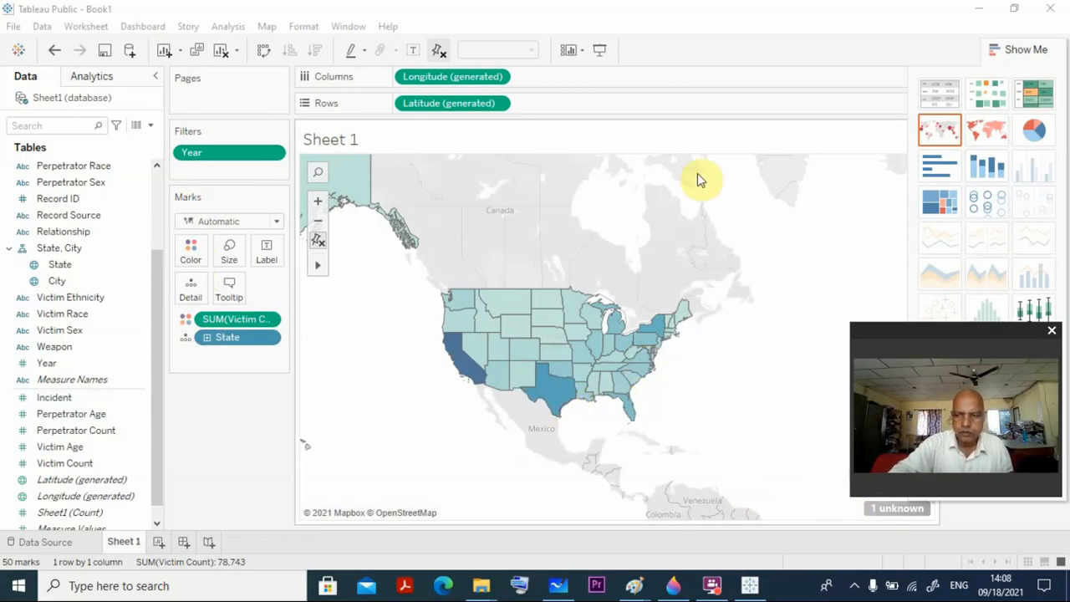
Try the pie chart and symbol map for victim count by state, and finish with the filled map.
click(982, 134)
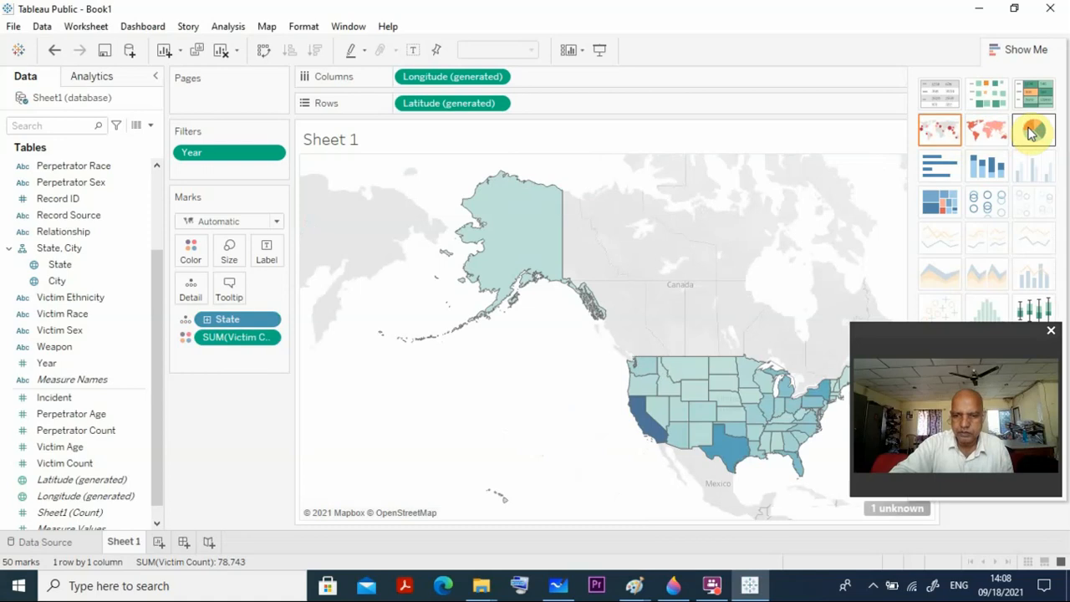
click(1032, 134)
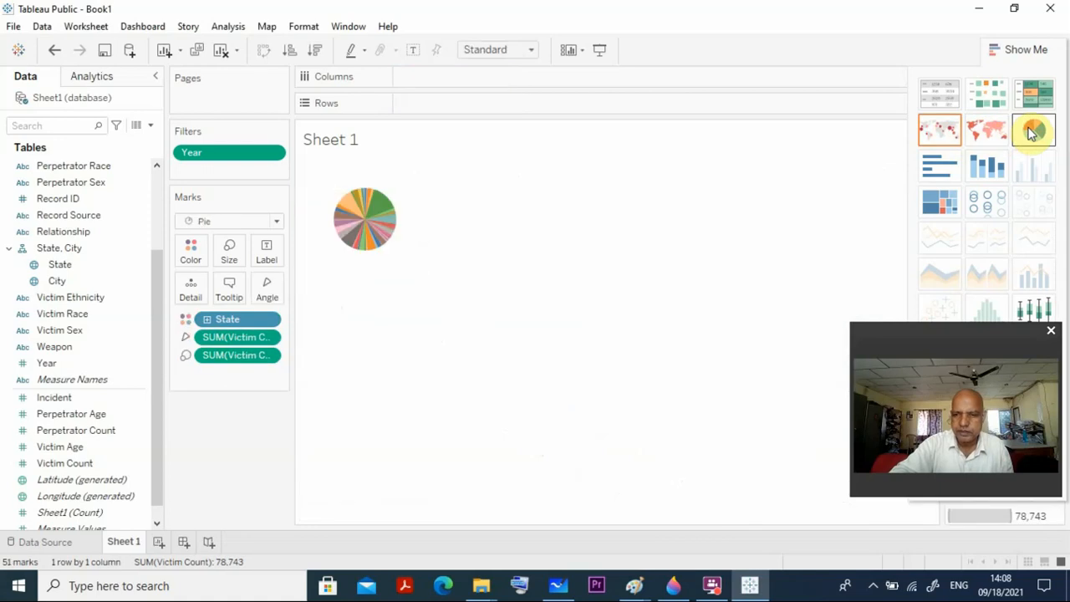
click(951, 134)
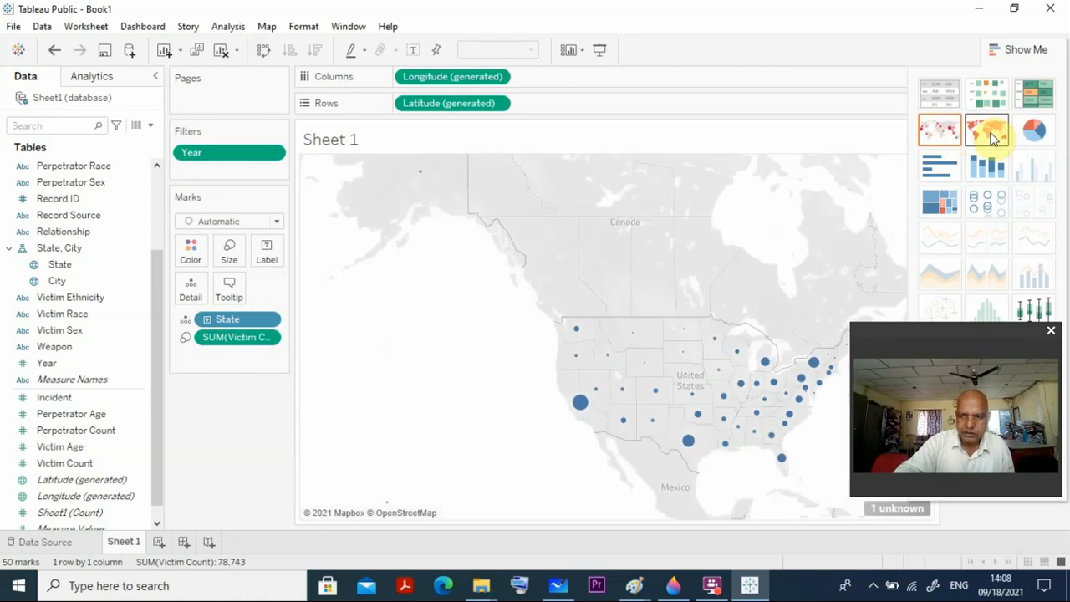
click(990, 136)
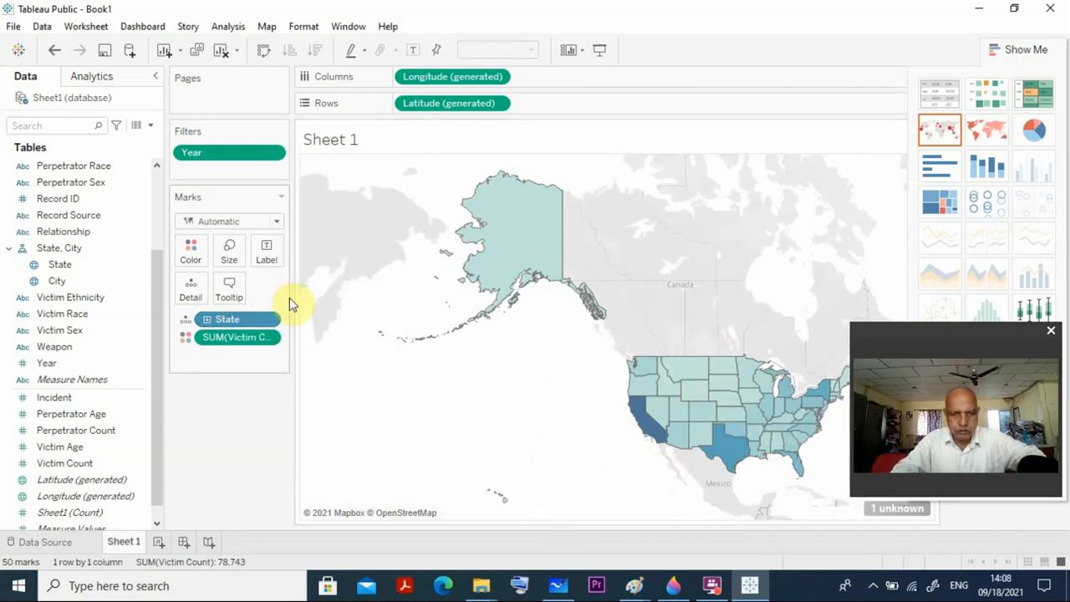
Zoom and pan the filled map to examine the contiguous United States, including California.
mouse_move(318, 272)
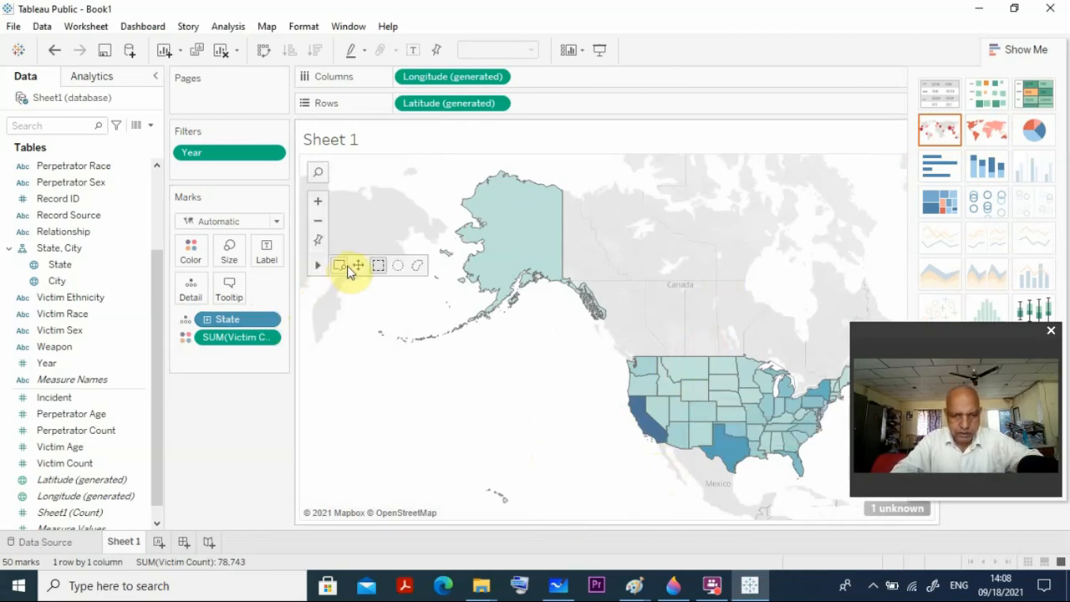
click(357, 267)
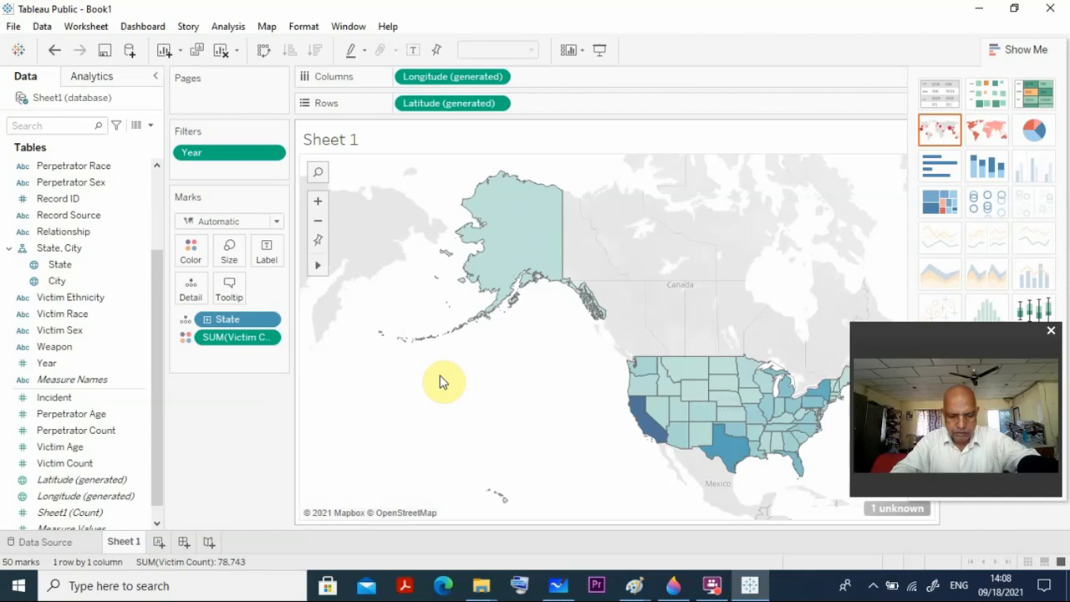
drag(437, 377, 300, 313)
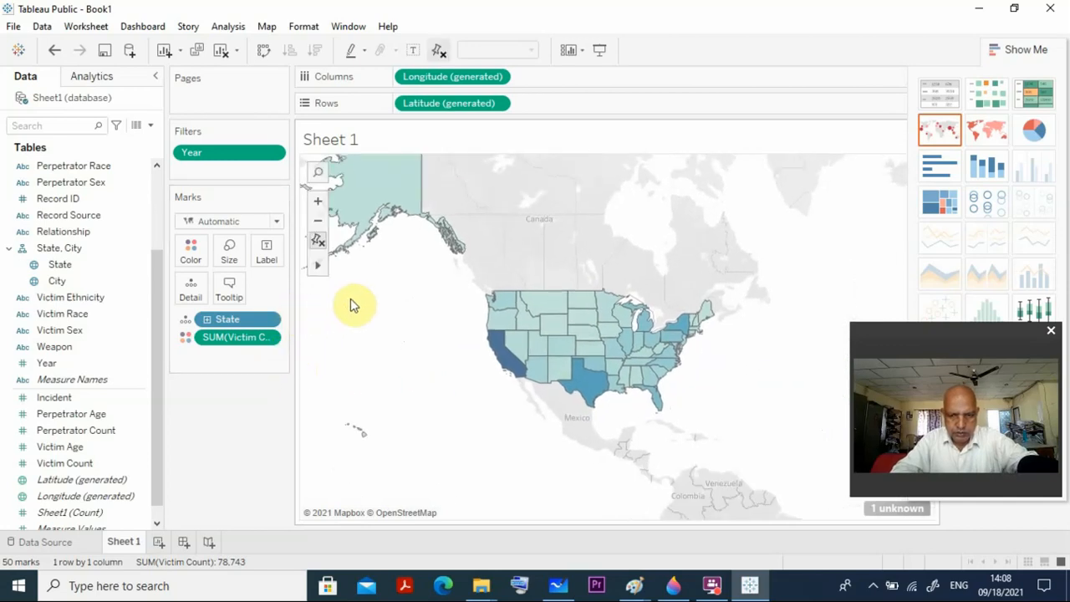
scroll(375, 378, down, 2)
scroll(375, 378, up, 4)
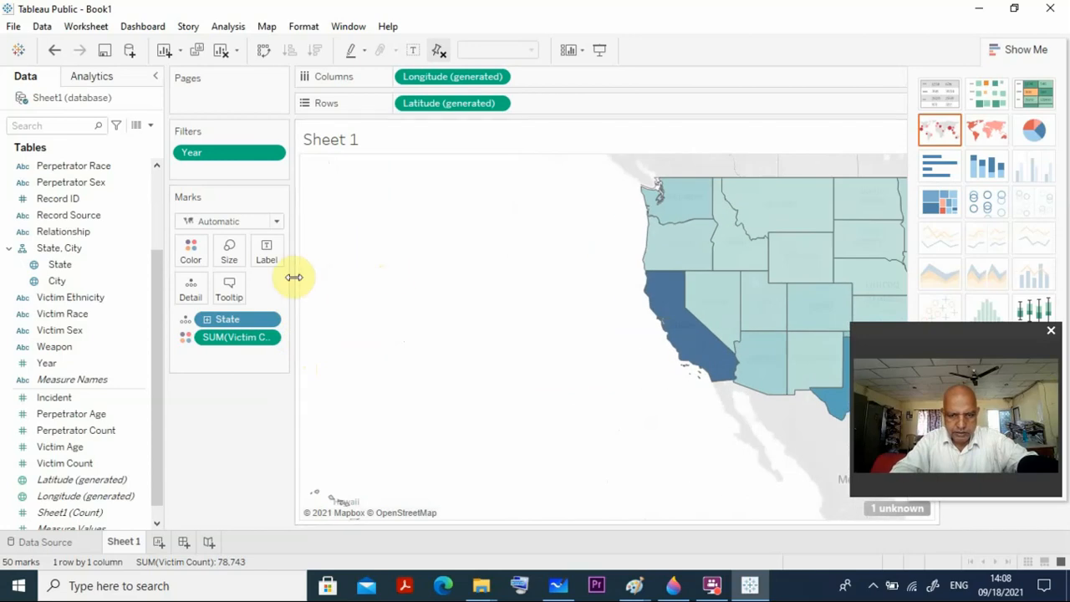
drag(399, 304, 163, 335)
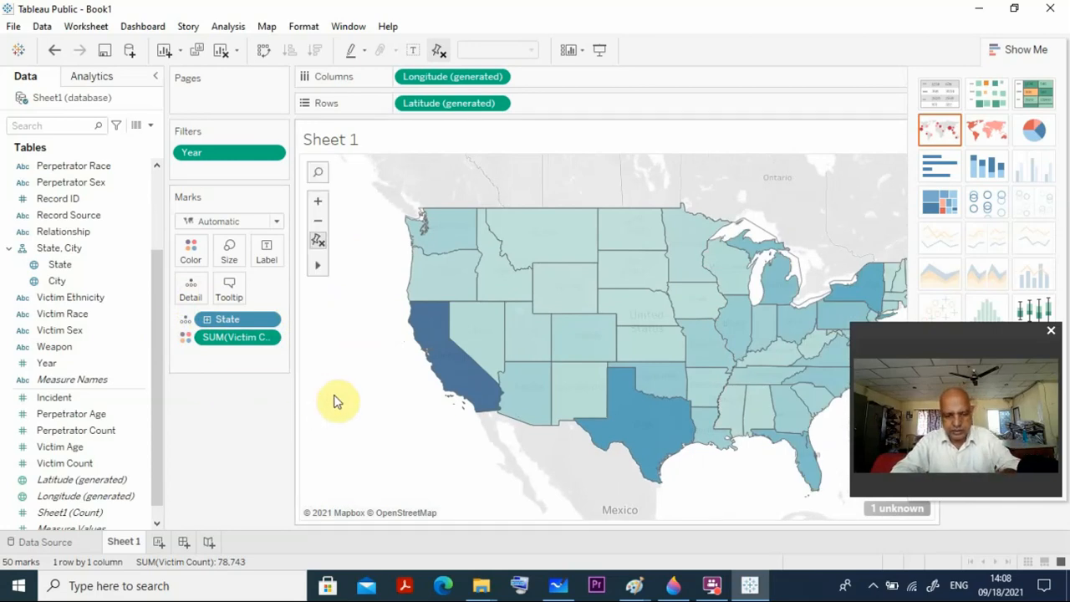
drag(337, 400, 299, 392)
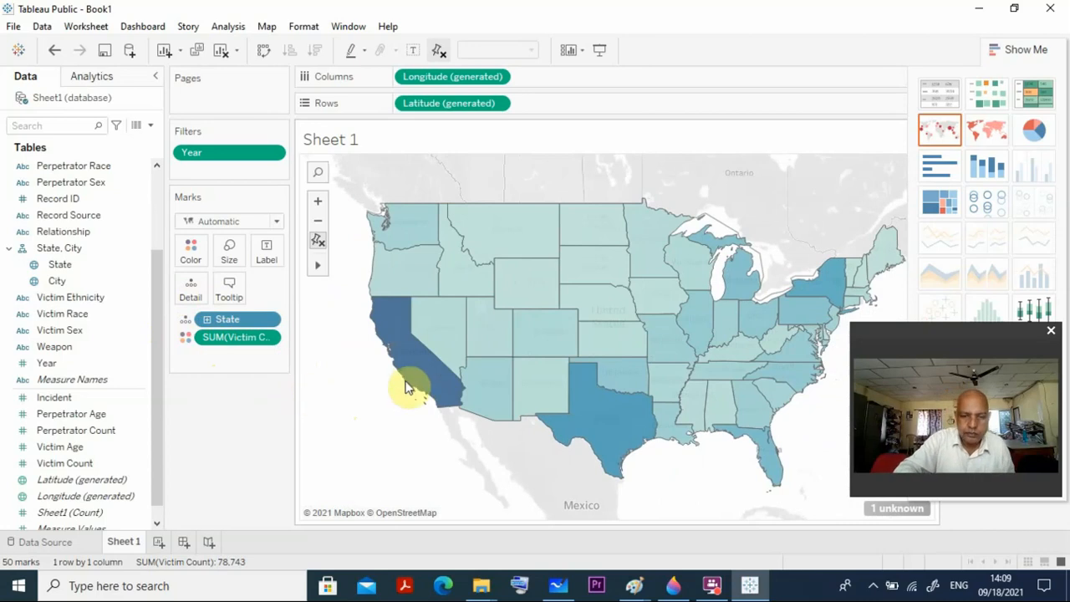
mouse_move(408, 371)
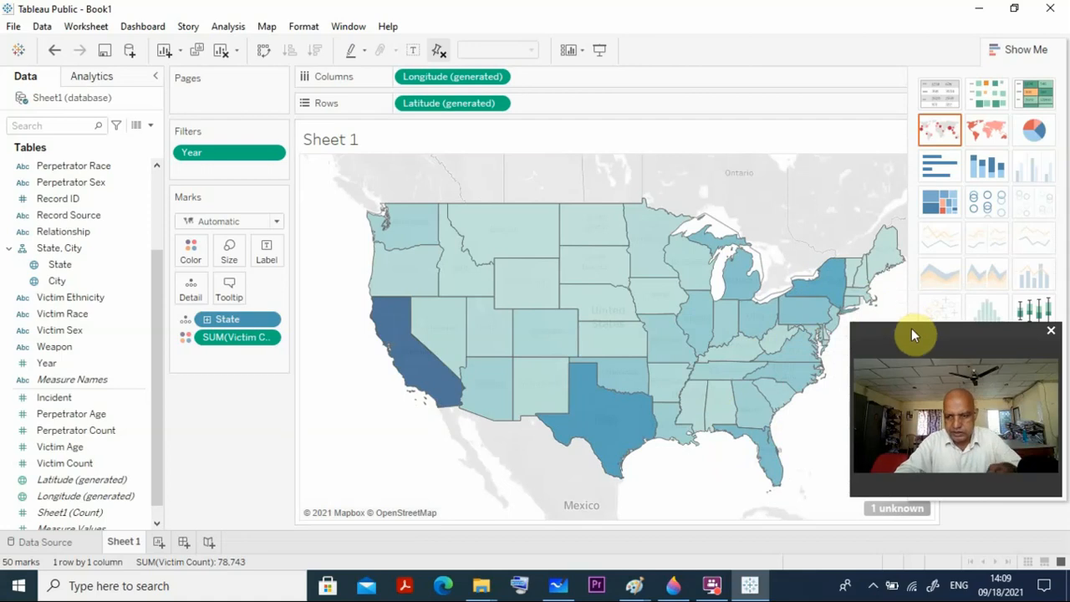
drag(911, 331, 903, 404)
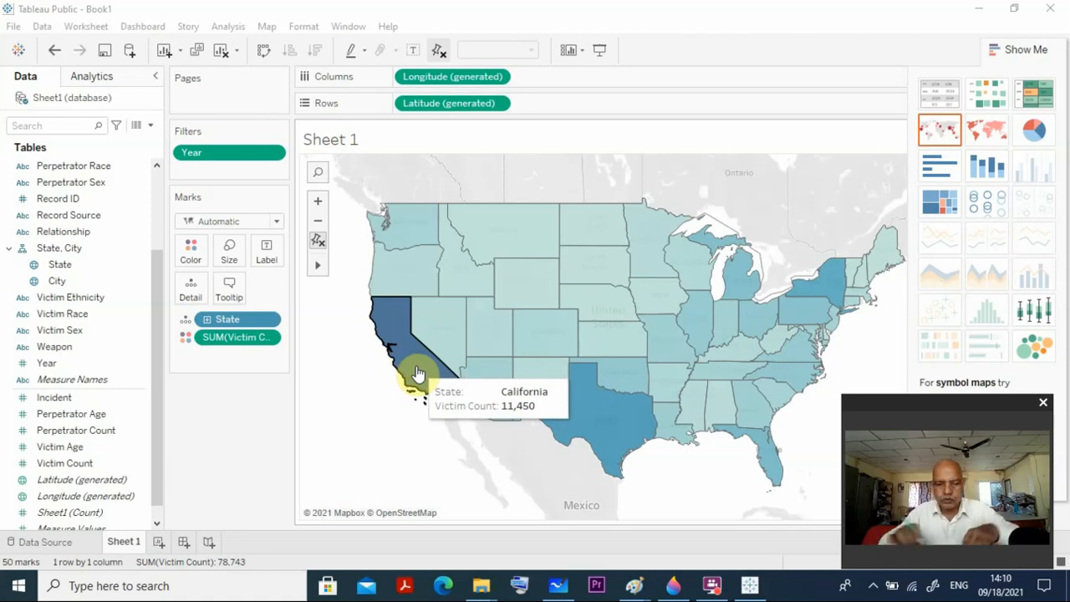
Create a new worksheet and build a base map with Latitude (generated) as rows and Longitude (generated) as columns.
click(159, 545)
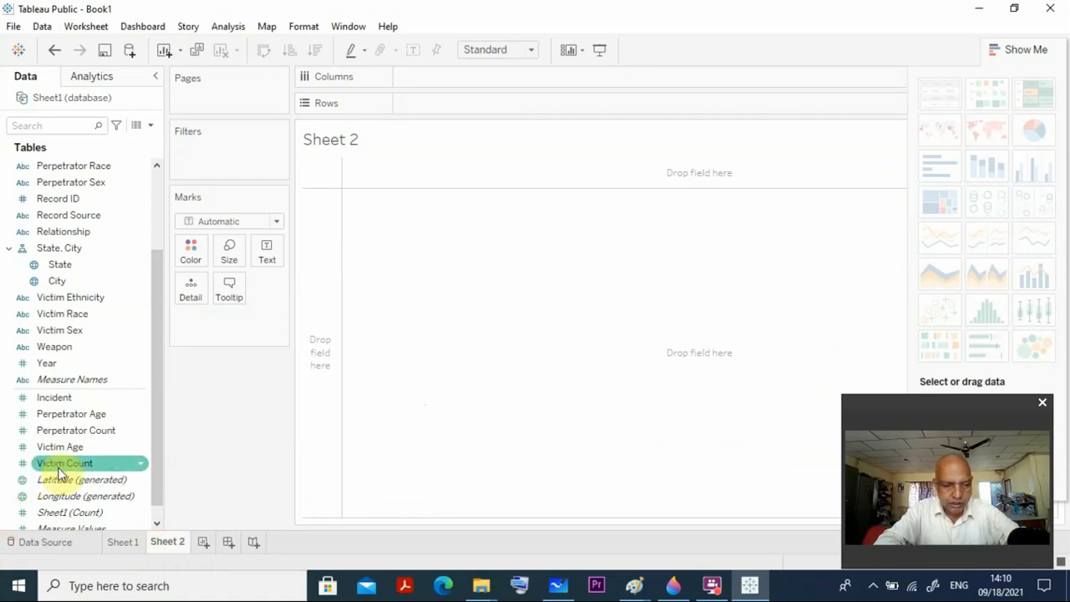
scroll(58, 469, down, 1)
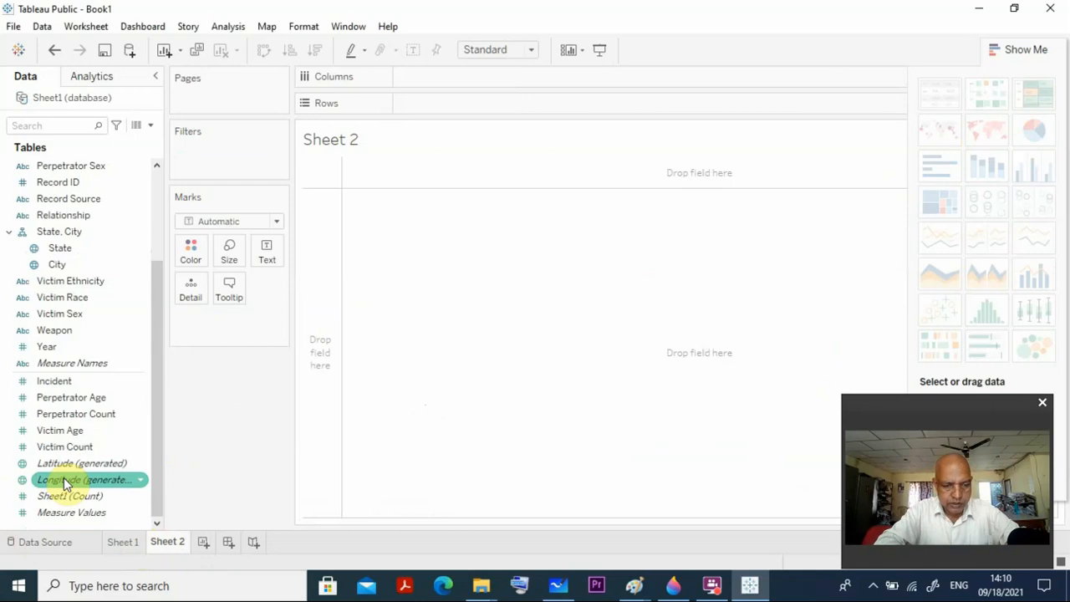
mouse_move(67, 472)
mouse_down()
mouse_move(275, 318)
mouse_move(437, 102)
mouse_up()
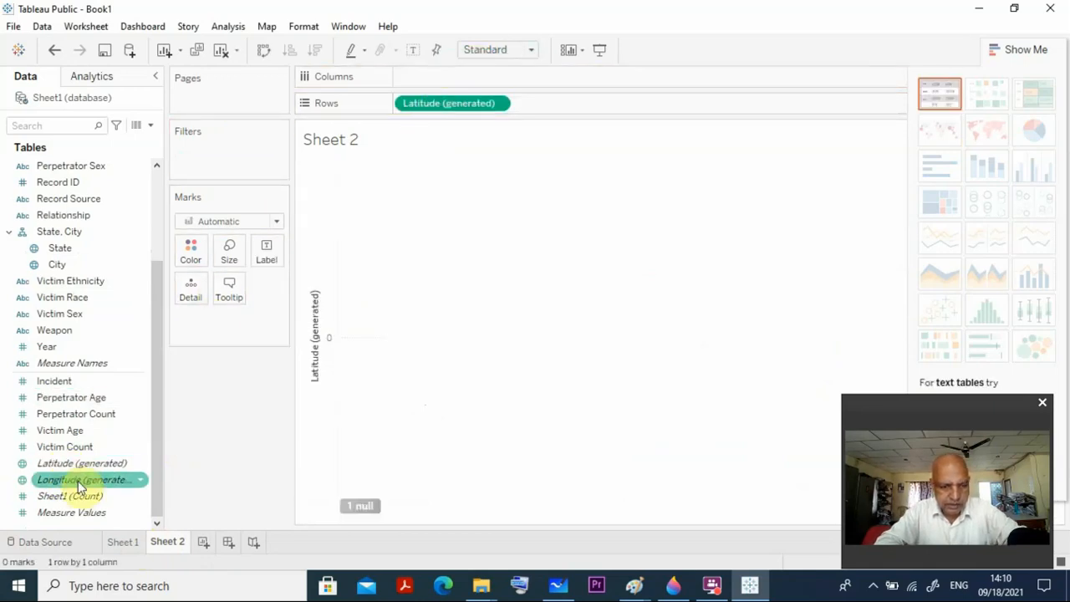
drag(80, 479, 453, 77)
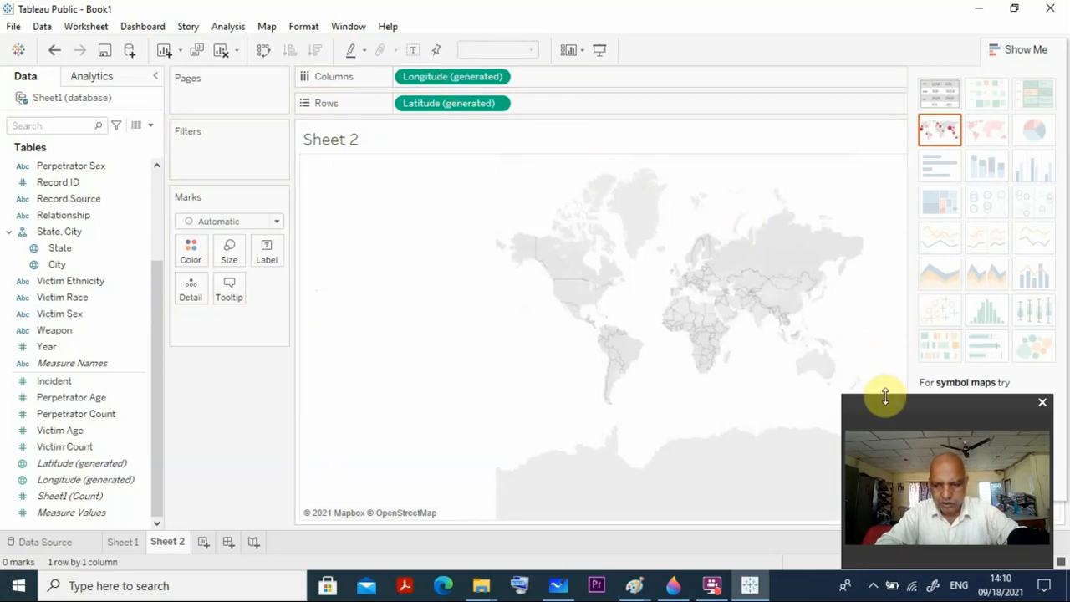
Color the Sheet 2 map by Victim Count and add State as its detail level.
drag(885, 398, 901, 301)
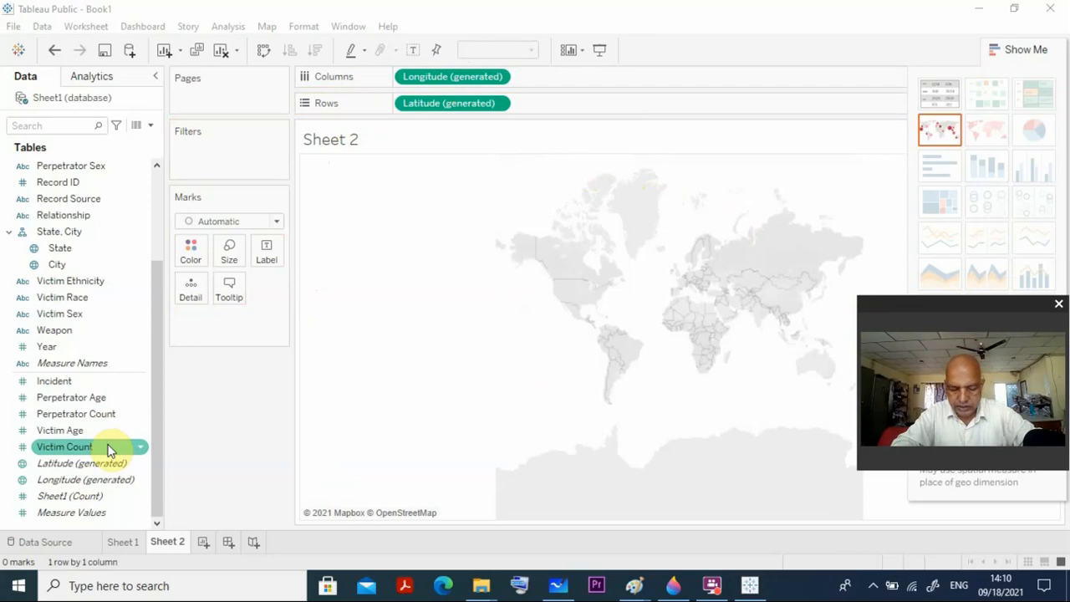
drag(109, 447, 192, 260)
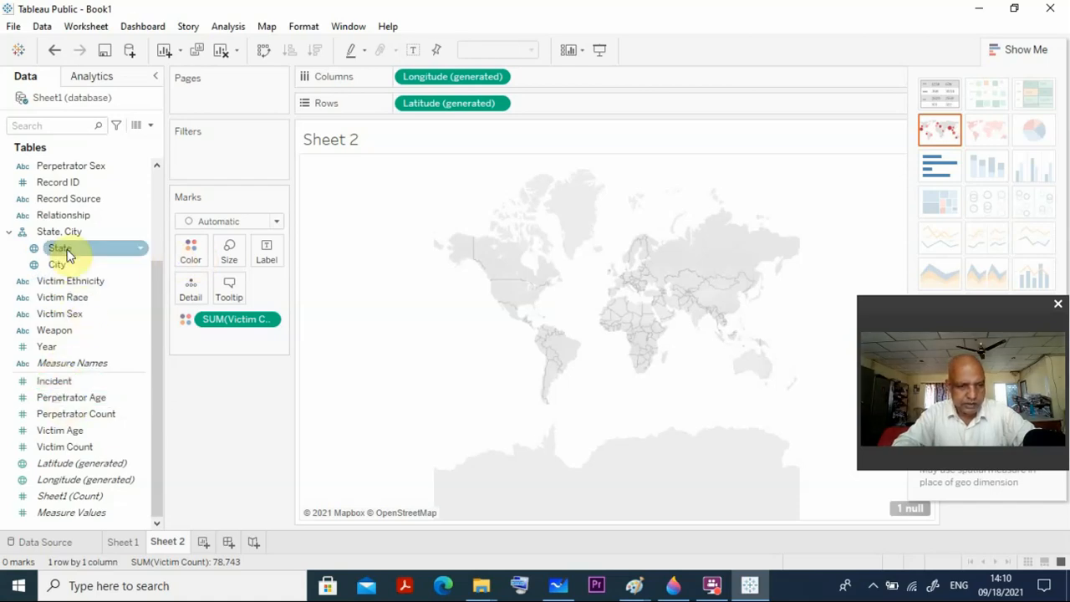
drag(70, 250, 194, 293)
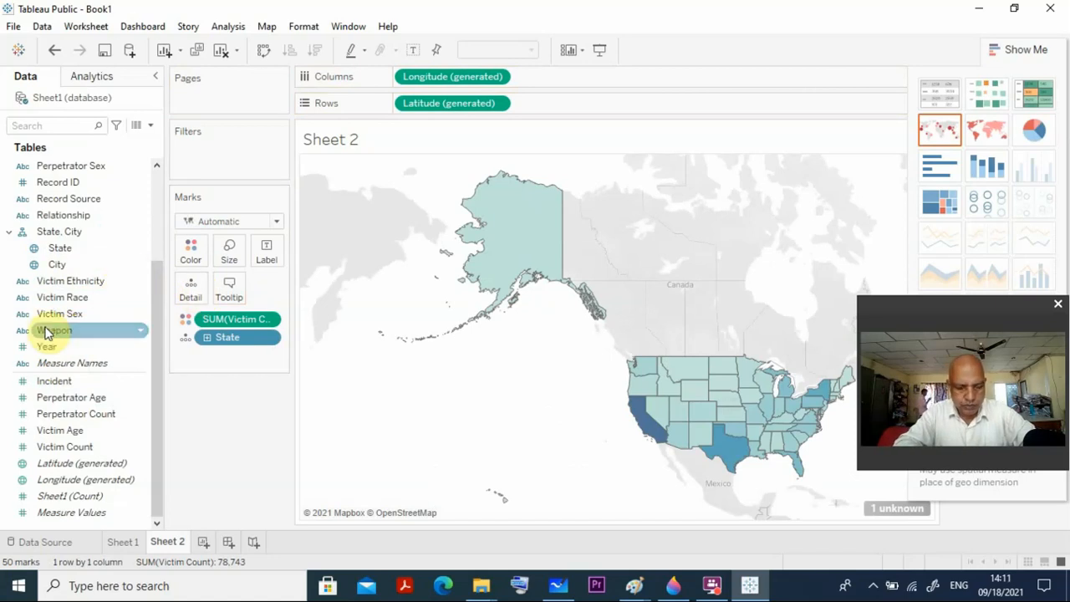
Color the state map by Weapon instead of Victim Count, adding all members, and convert it to a filled map.
drag(46, 332, 188, 248)
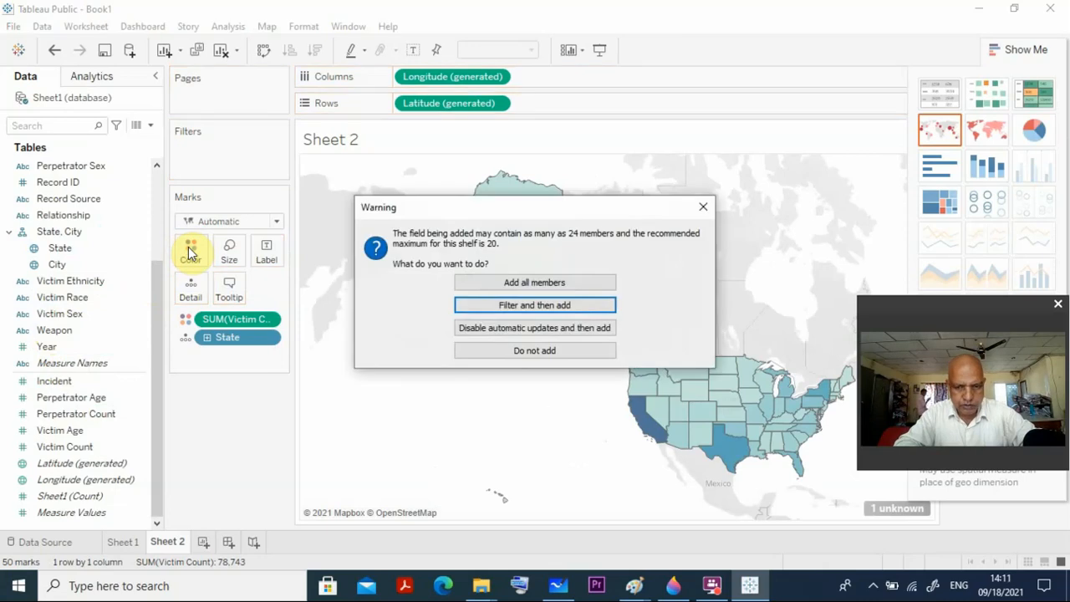
click(475, 281)
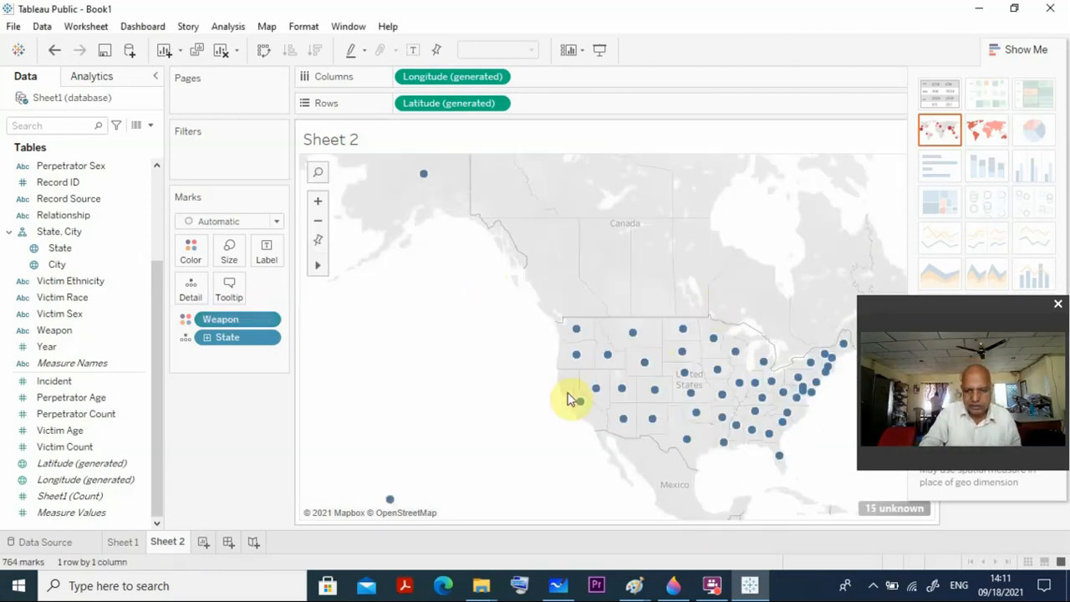
mouse_move(599, 389)
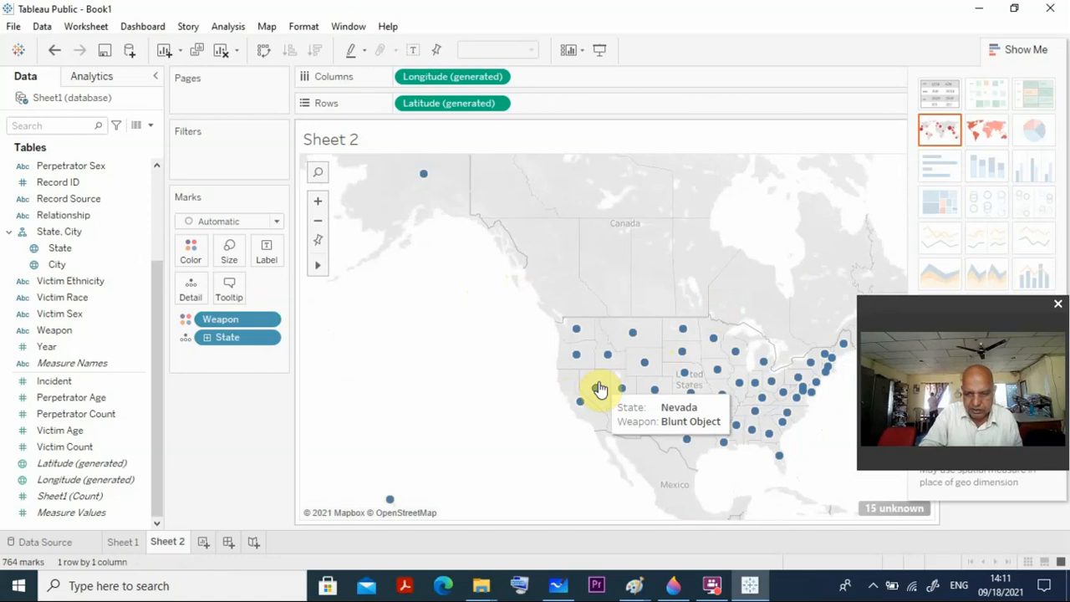
mouse_move(652, 390)
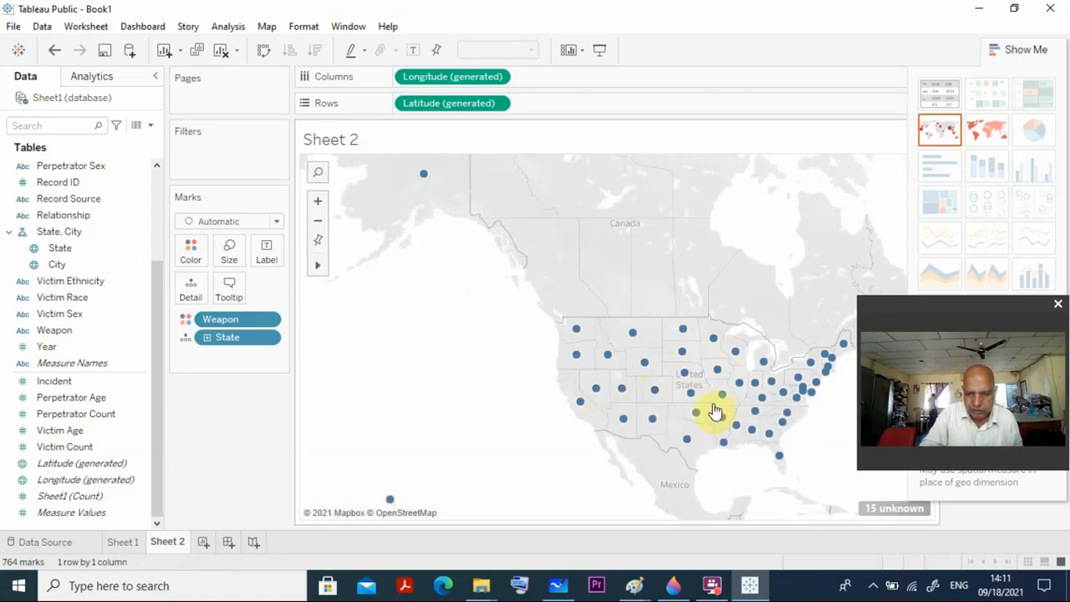
mouse_move(715, 409)
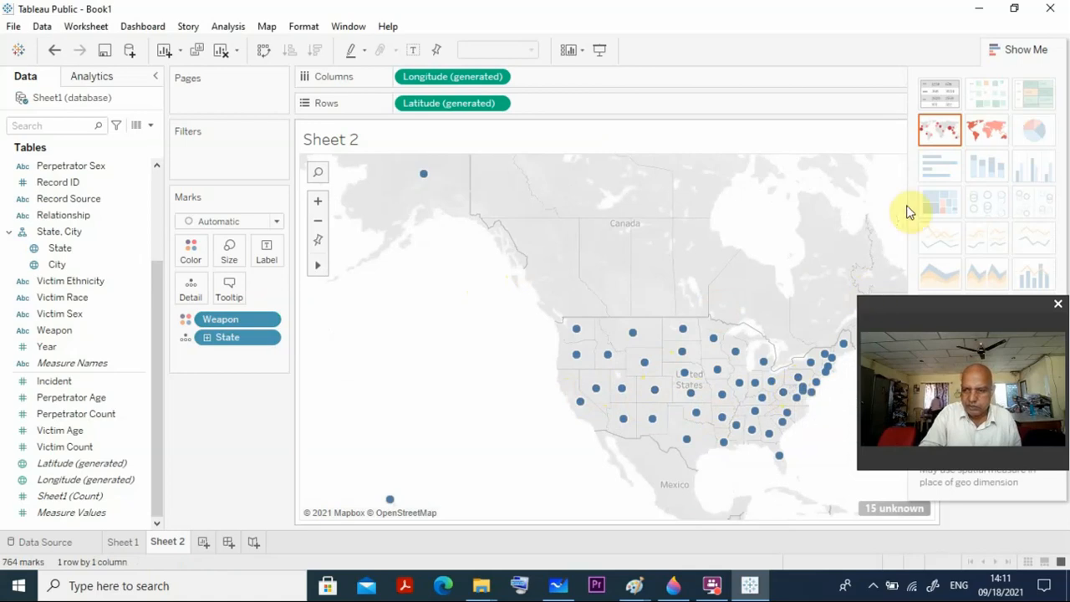
click(987, 132)
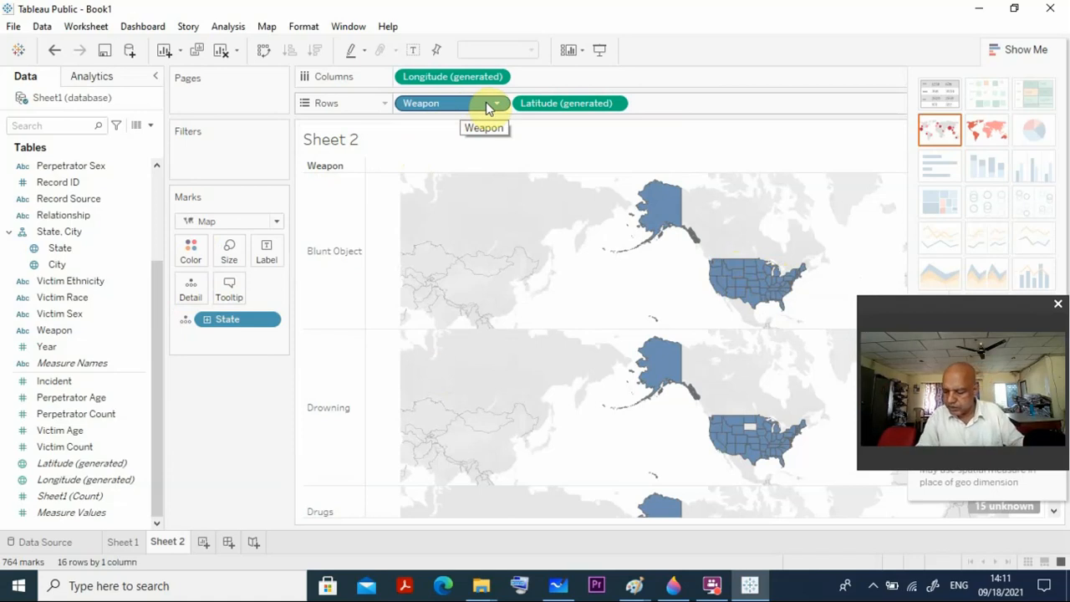
Build a base map on a new worksheet with Longitude (generated) as columns and Latitude (generated) as rows, and add another blank worksheet.
click(203, 542)
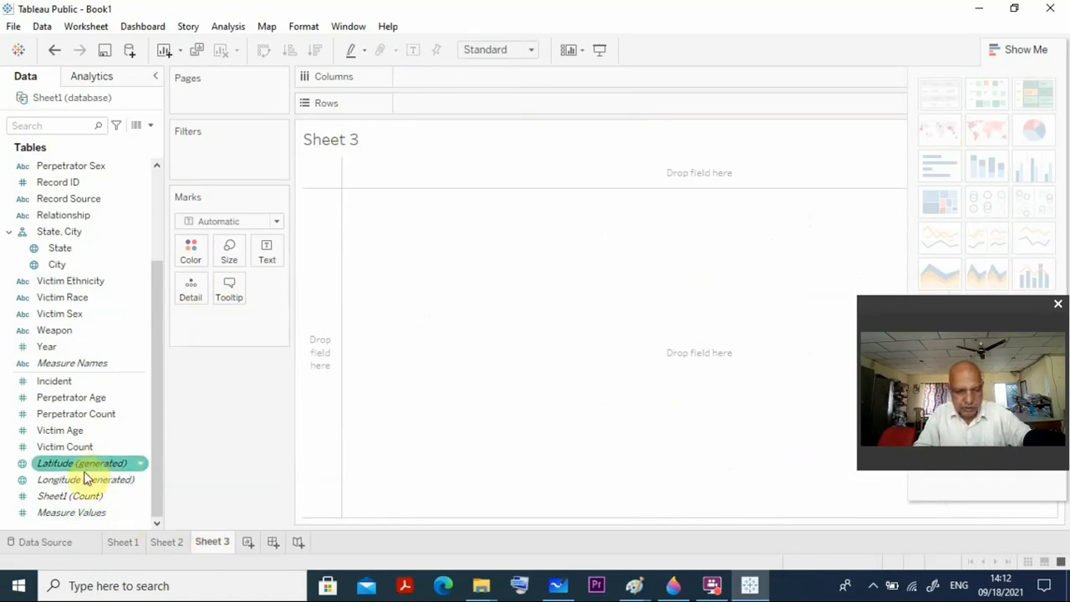
drag(83, 480, 475, 78)
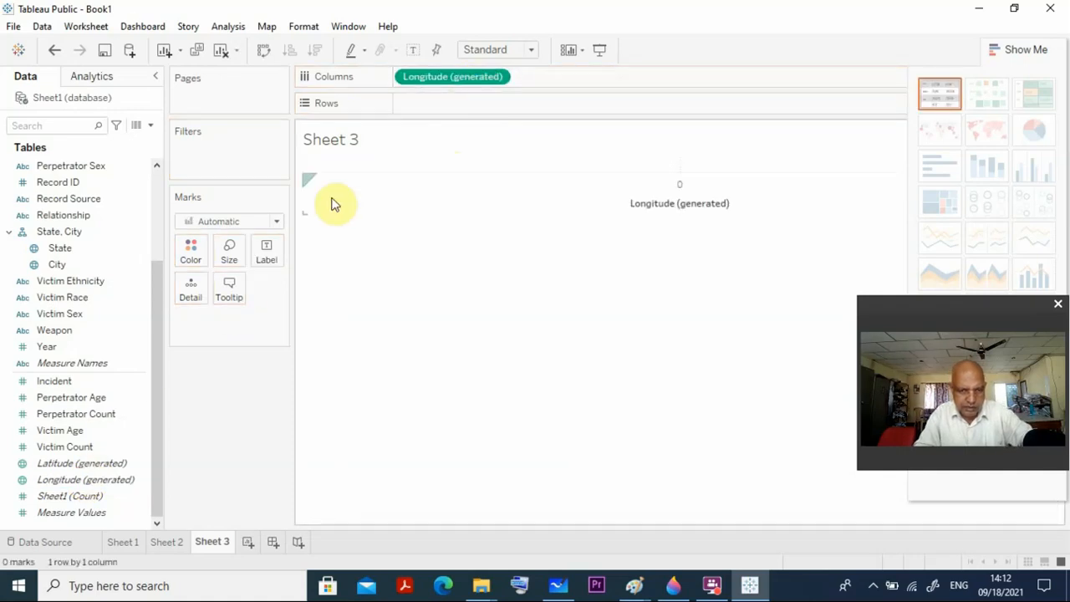
drag(79, 464, 450, 107)
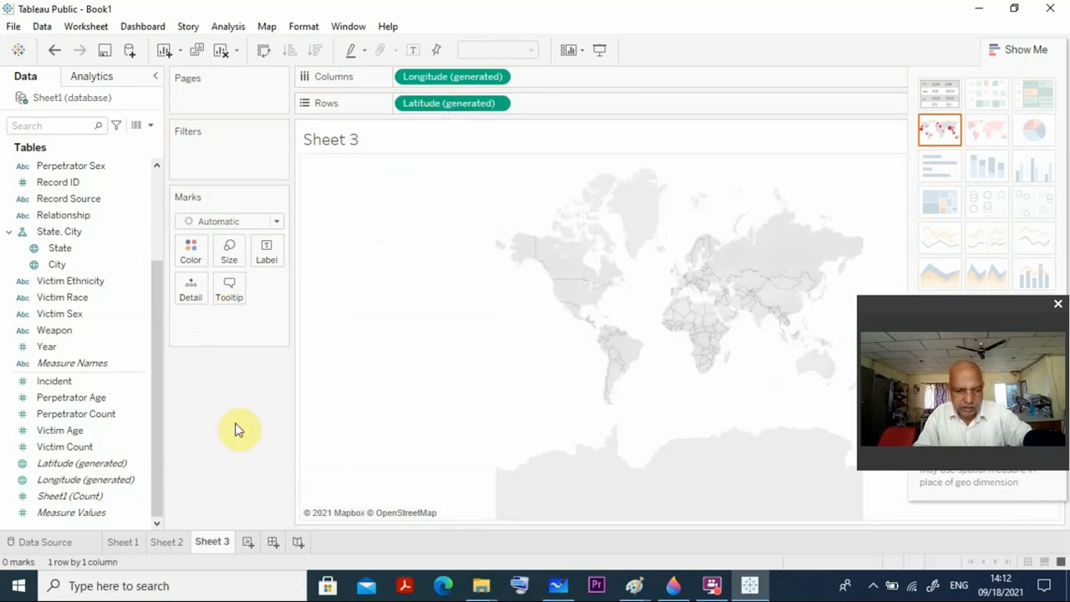
click(249, 542)
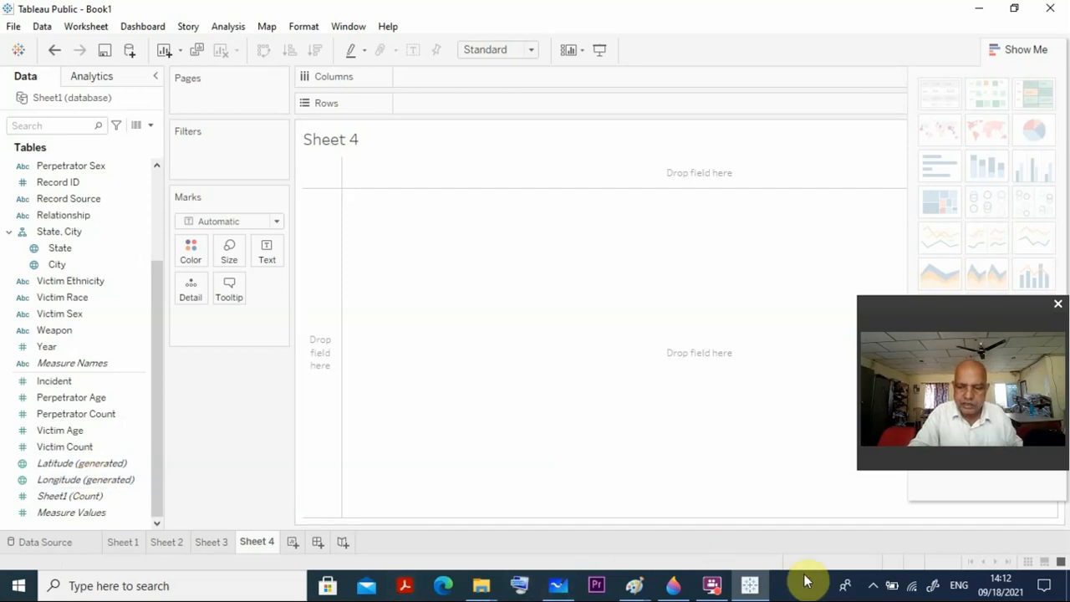
click(872, 585)
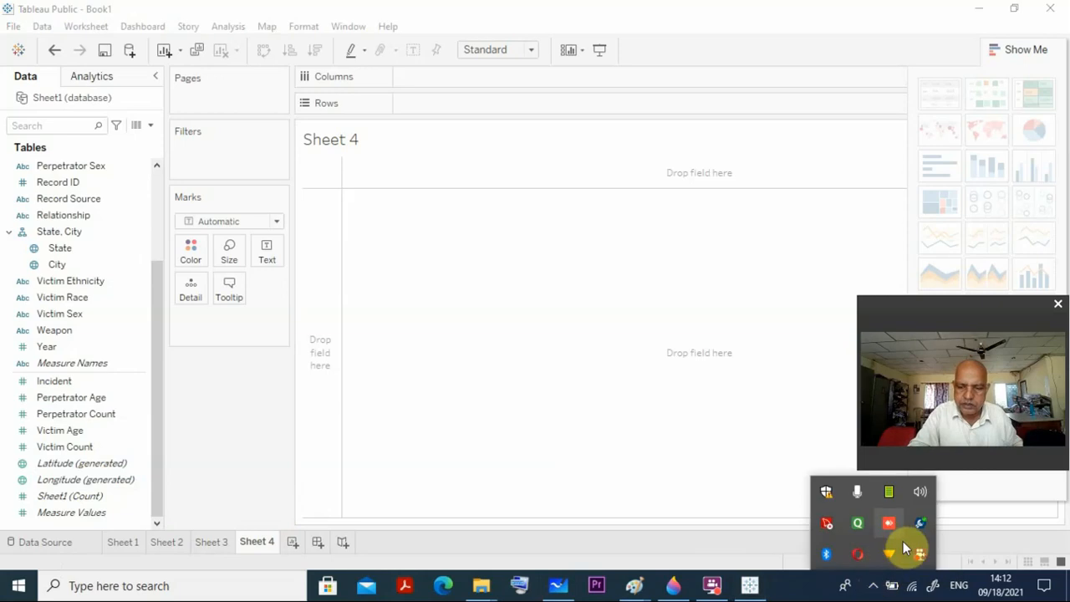
right_click(918, 558)
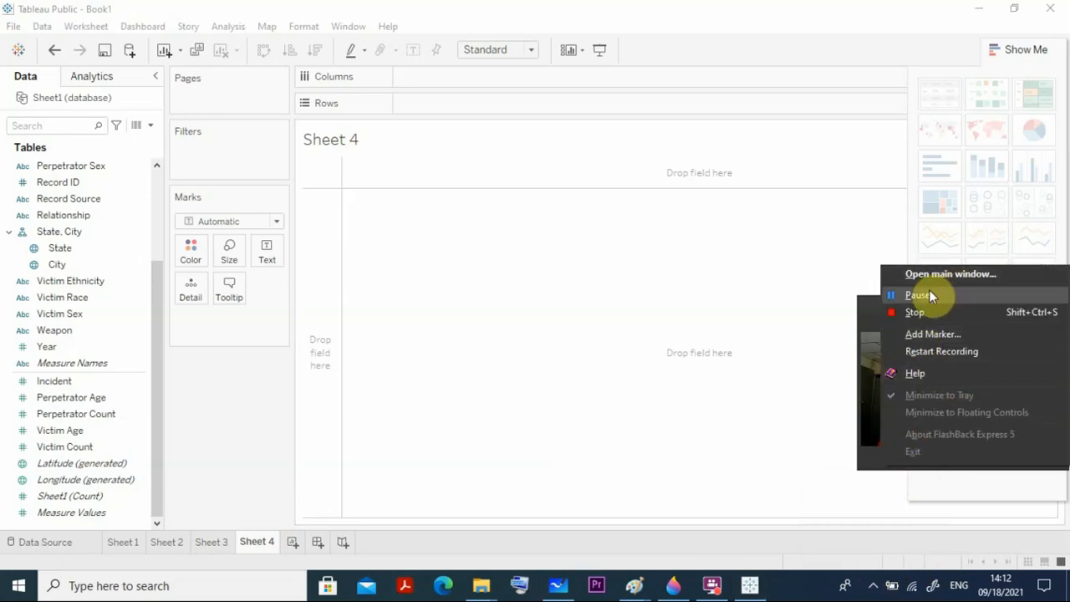
click(919, 295)
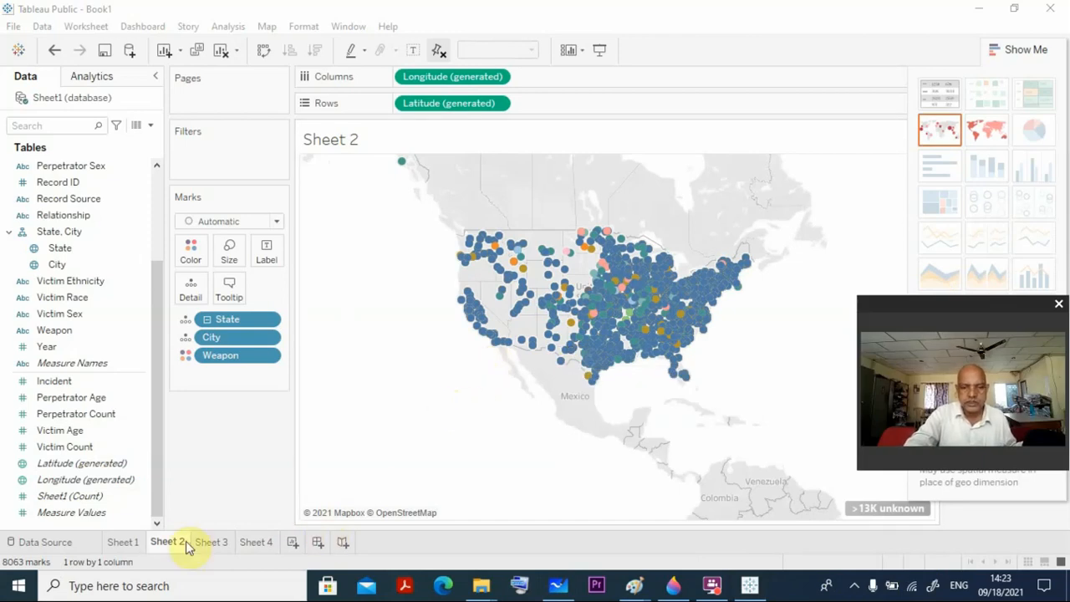
Review the State, City and Weapon map on Sheet 2 and the base map on Sheet 3, and open Sheet 4.
click(91, 515)
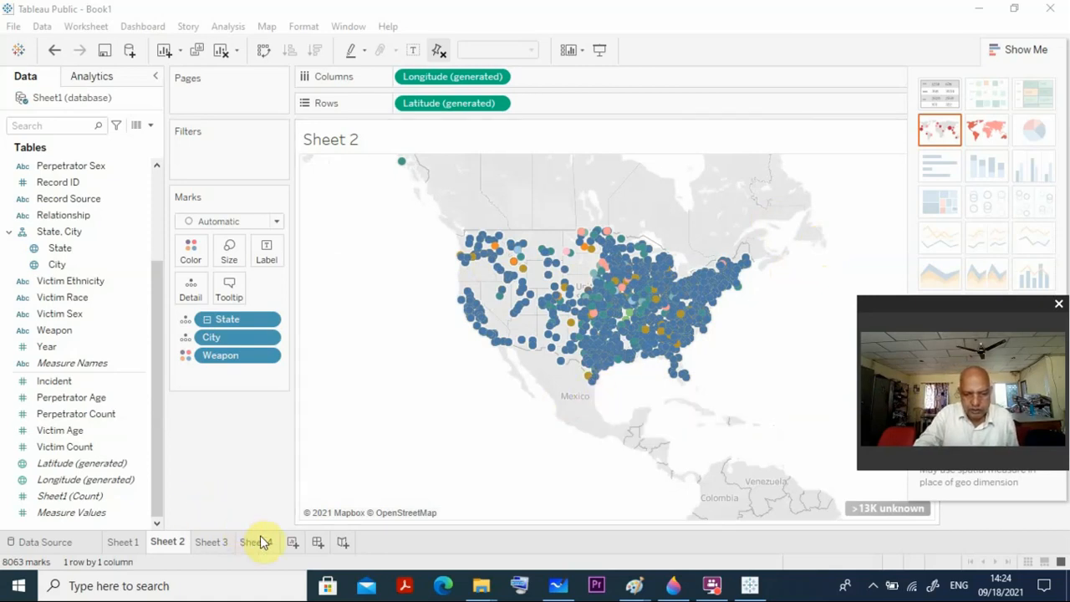
click(206, 544)
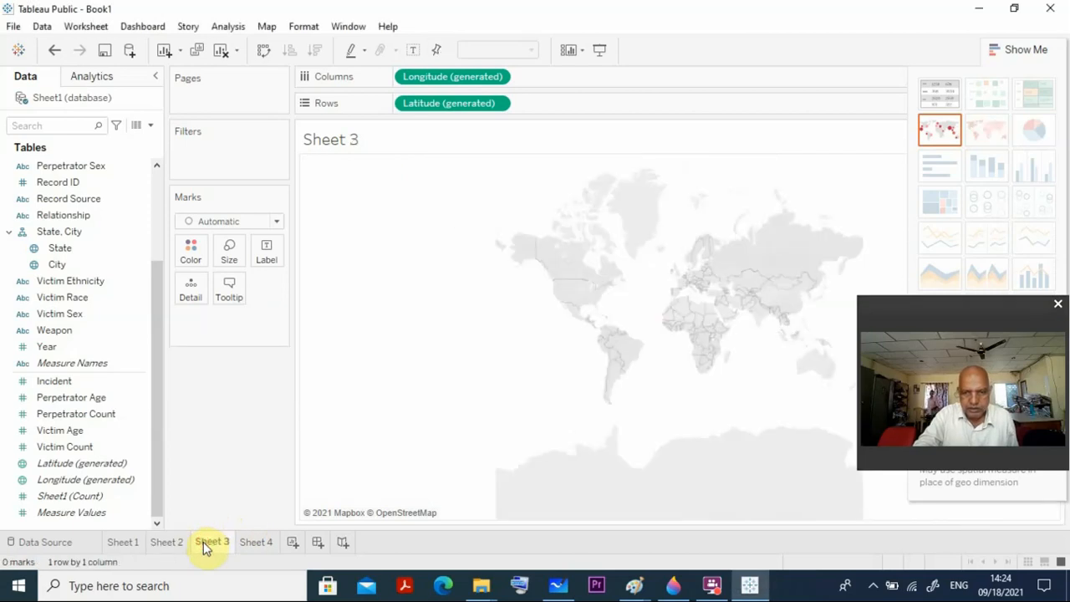
click(250, 543)
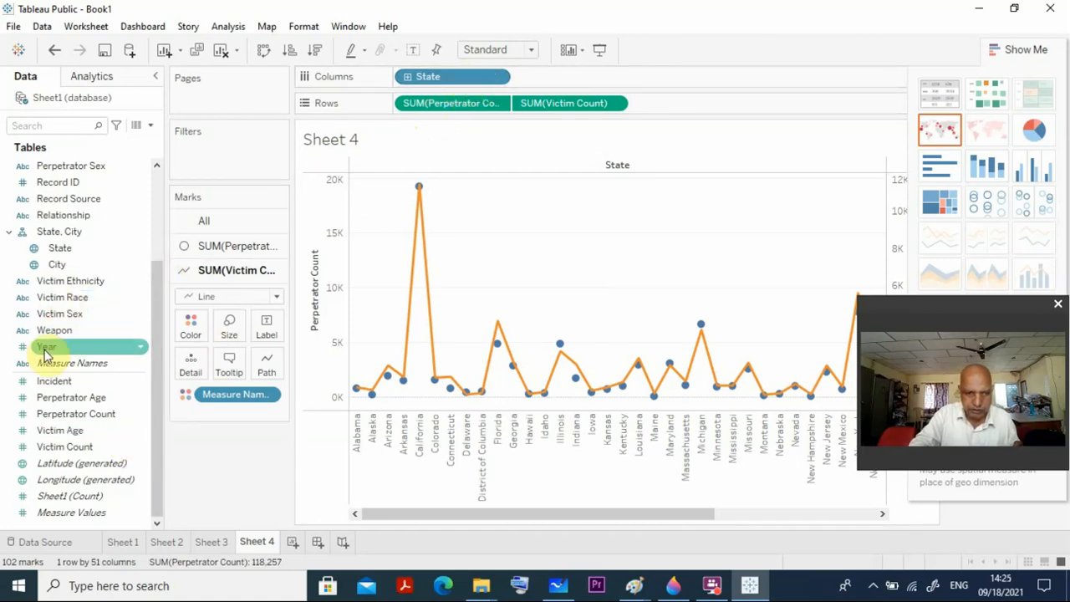
Try adding Victim Count to the columns beside State in the dual-axis chart, and undo the addition.
scroll(46, 351, up, 3)
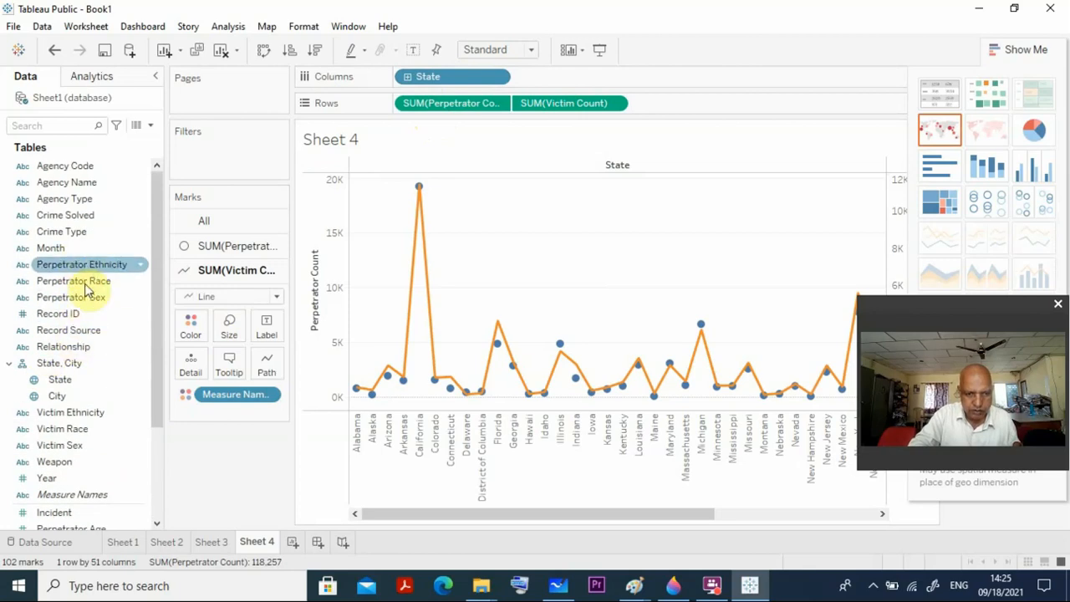
scroll(77, 334, down, 2)
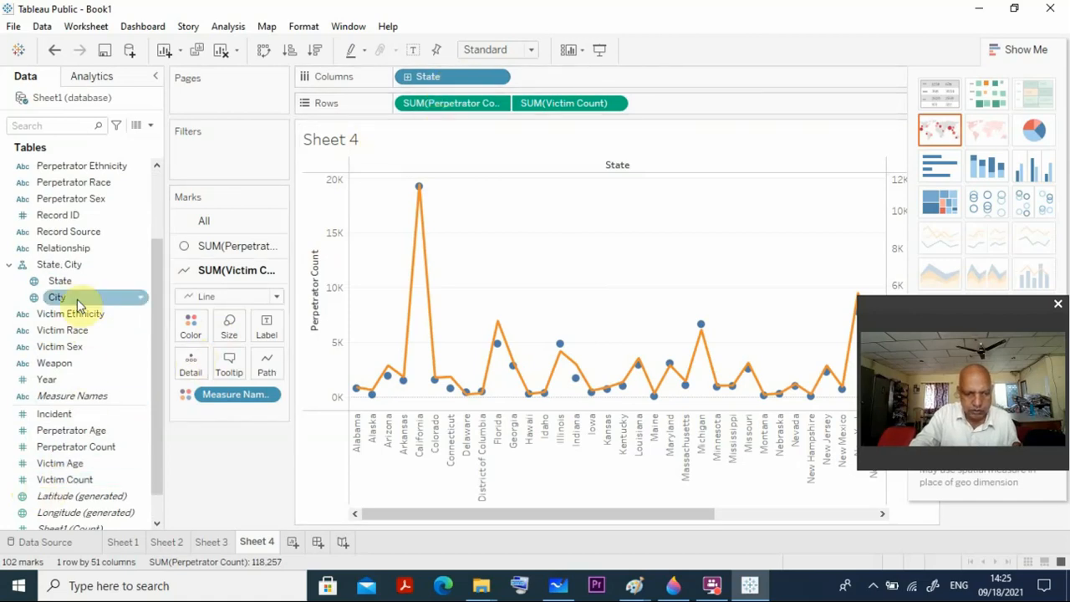
scroll(76, 400, down, 2)
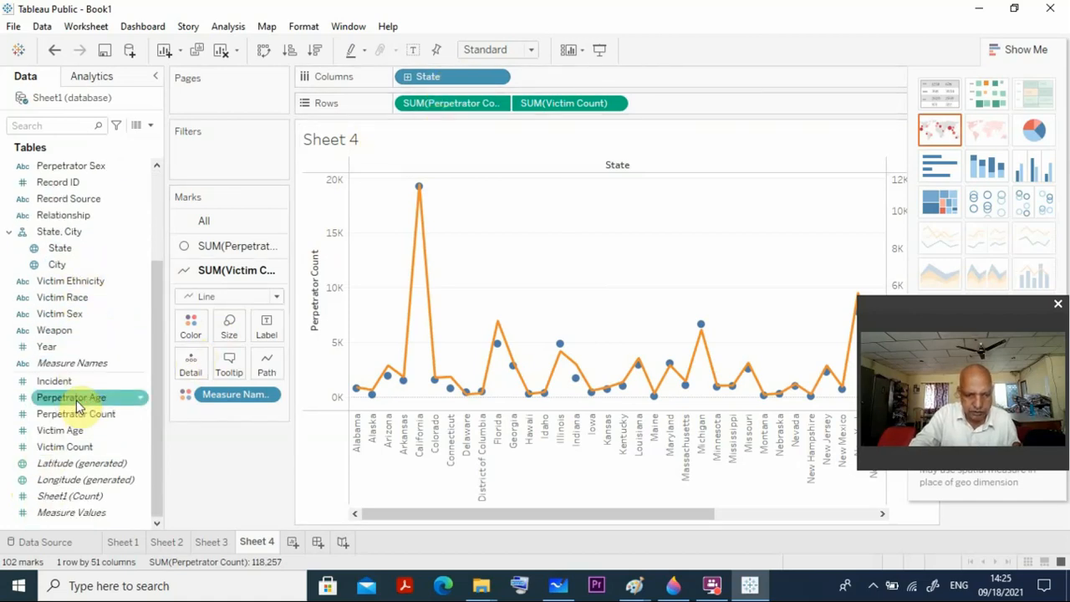
drag(67, 452, 532, 132)
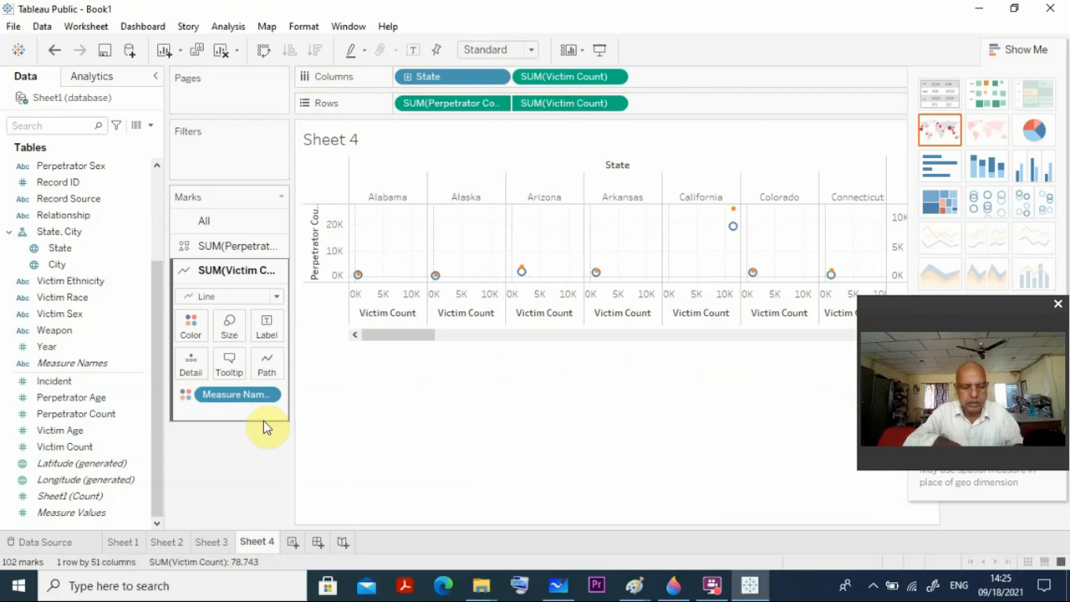
key(ctrl+z)
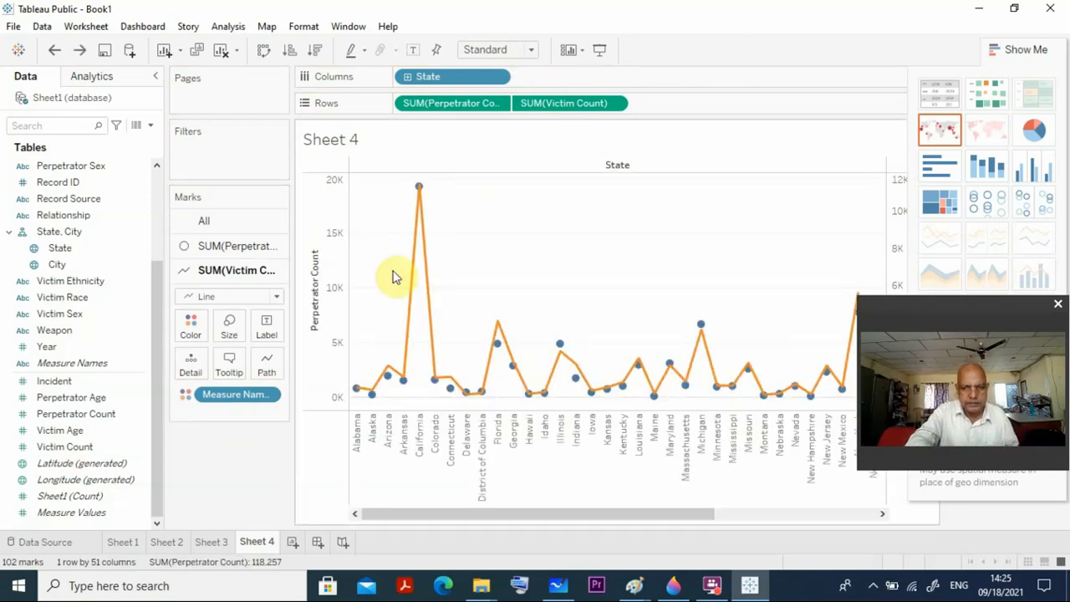
Examine the options of the Victim Count row field, including Dual Axis, and the mark types available for its line.
click(615, 105)
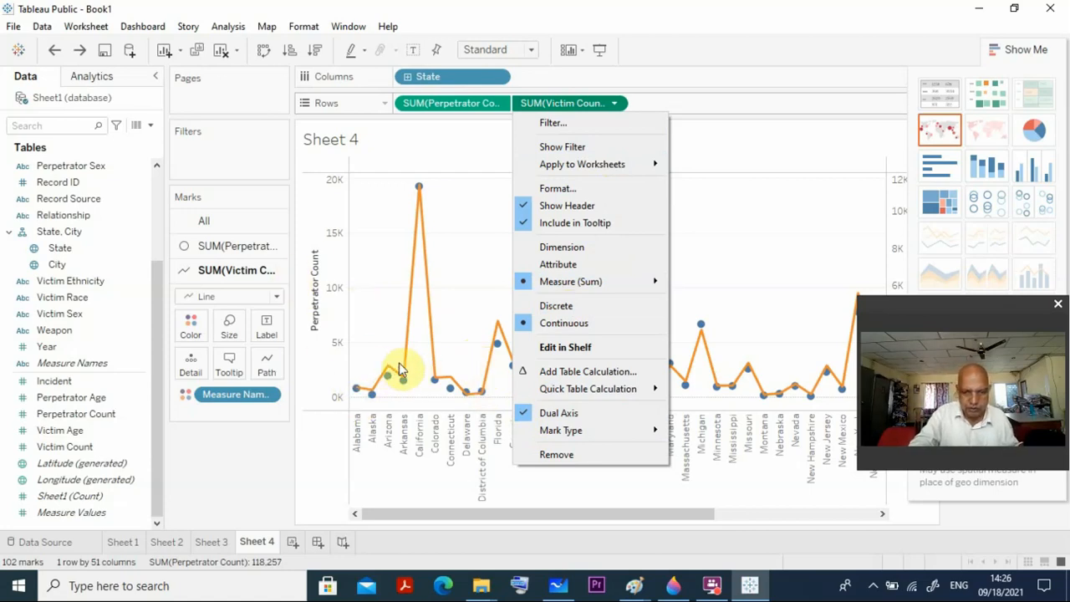
click(464, 253)
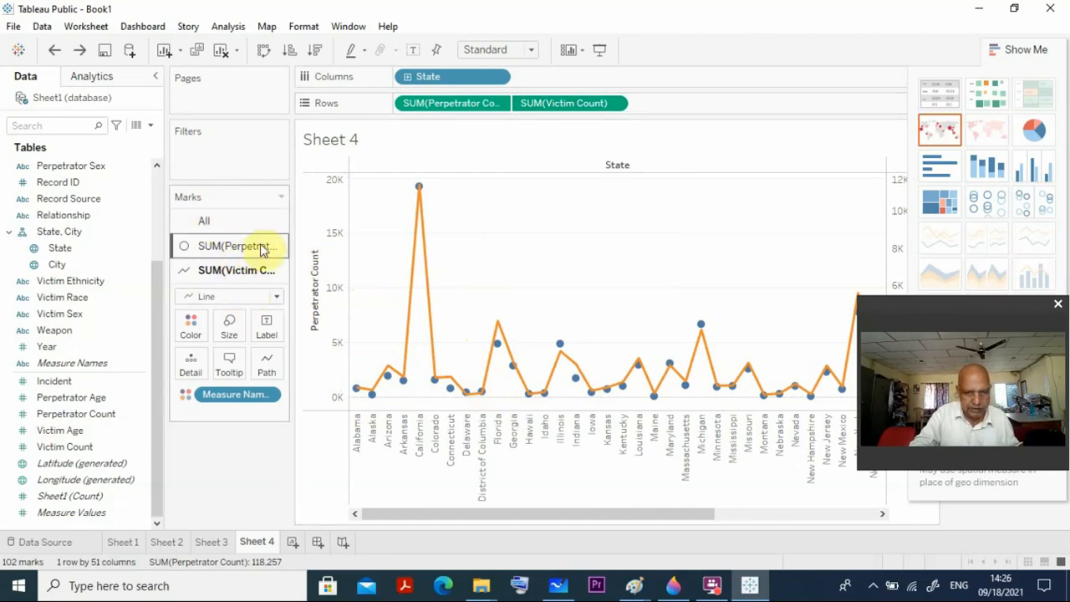
click(276, 298)
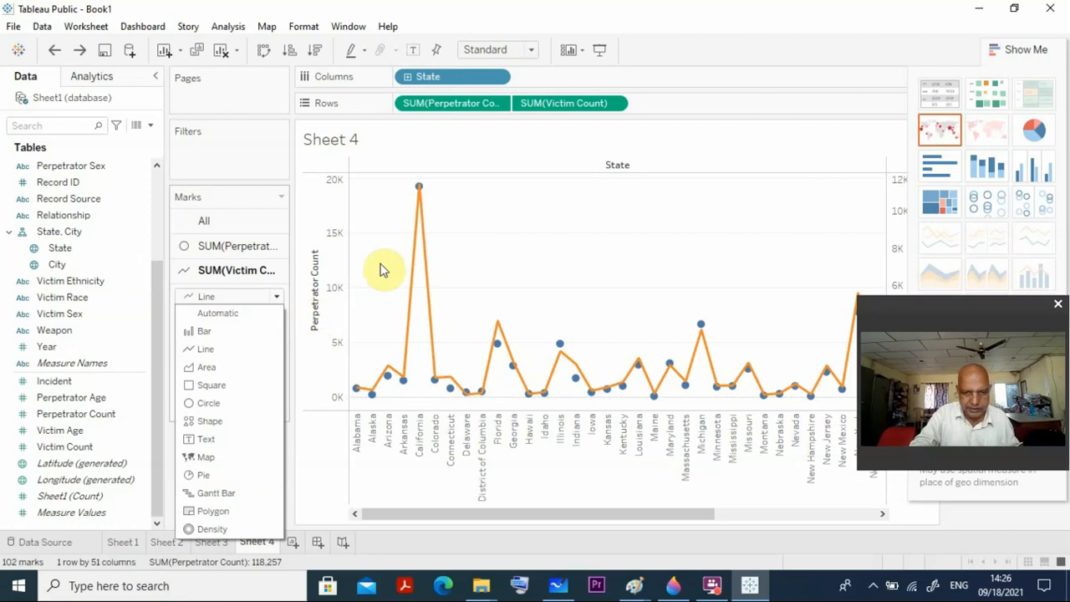
click(486, 239)
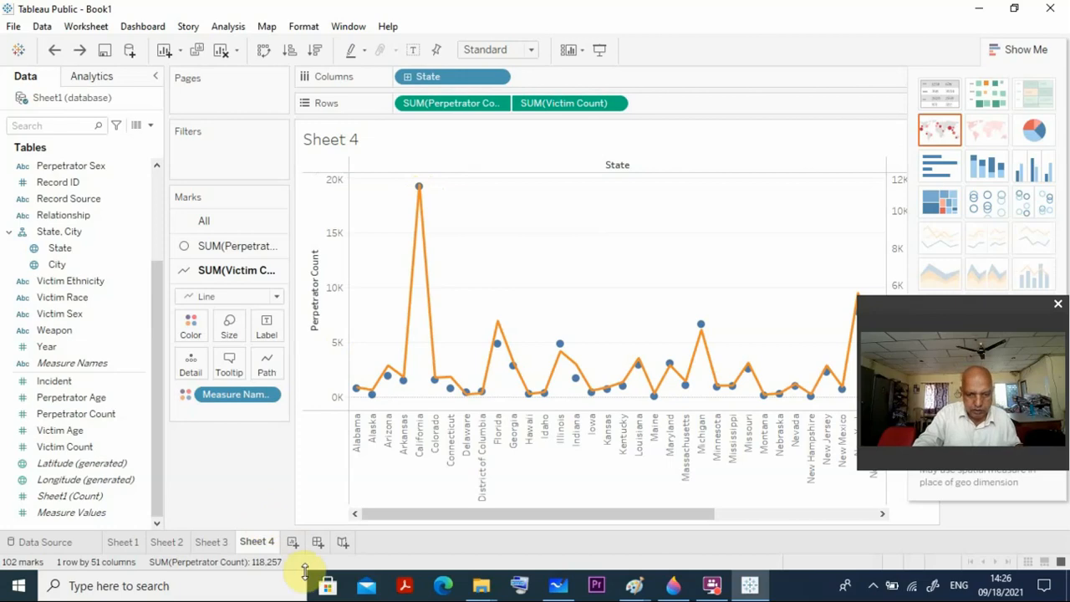
Create a new dashboard and place the Sheet 1 map as a small floating object near its upper-left corner.
click(317, 542)
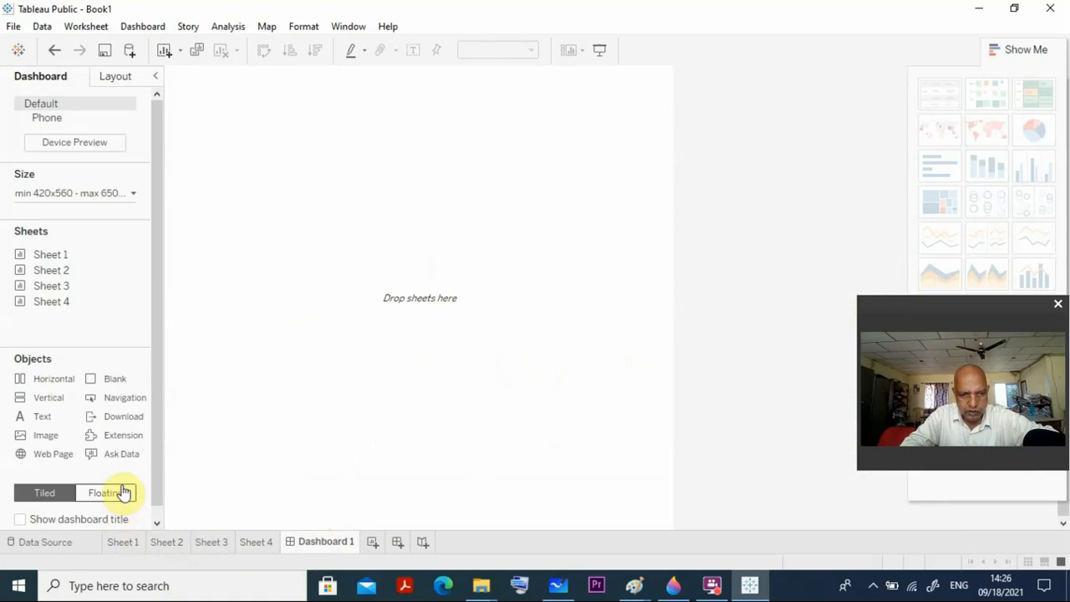
mouse_move(54, 257)
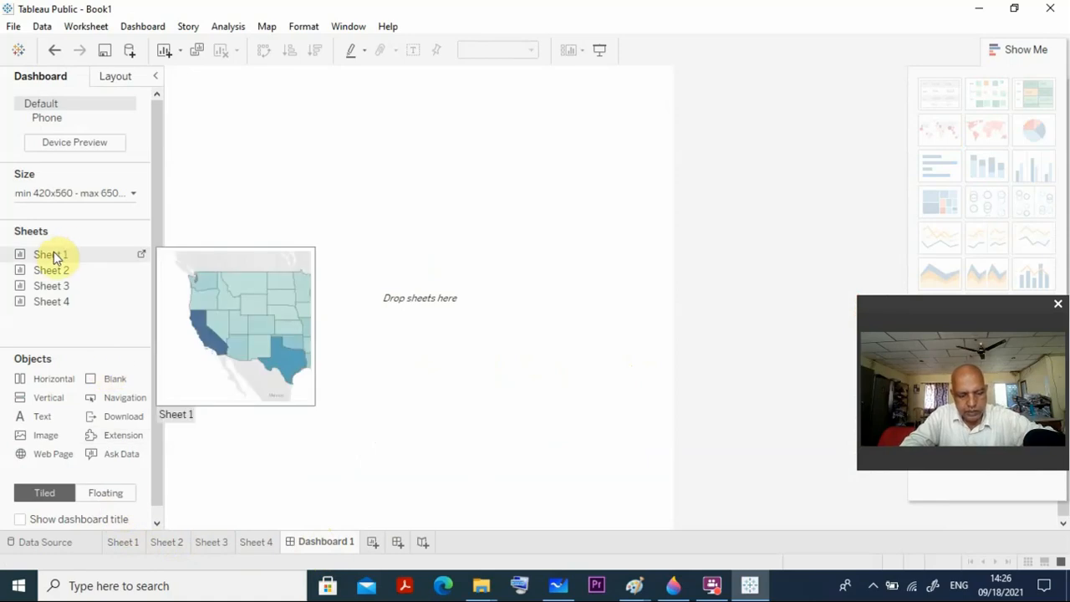
click(53, 253)
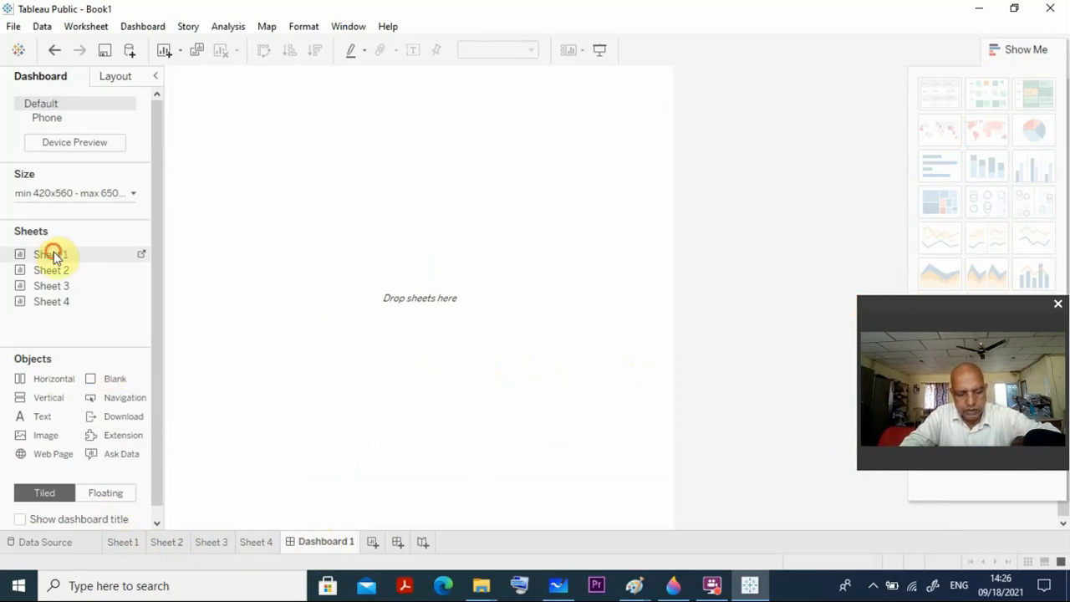
drag(52, 255, 190, 79)
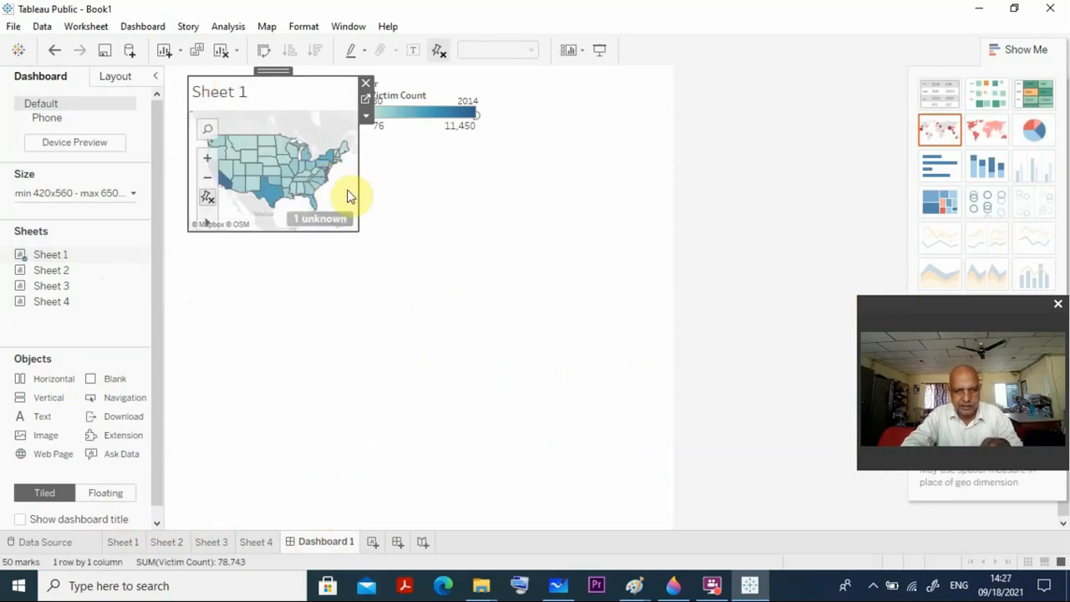
Separate the overlapping Victim Count legend and Year filter, stacking them near the dashboard's upper-right corner with the Year filter on top.
click(450, 103)
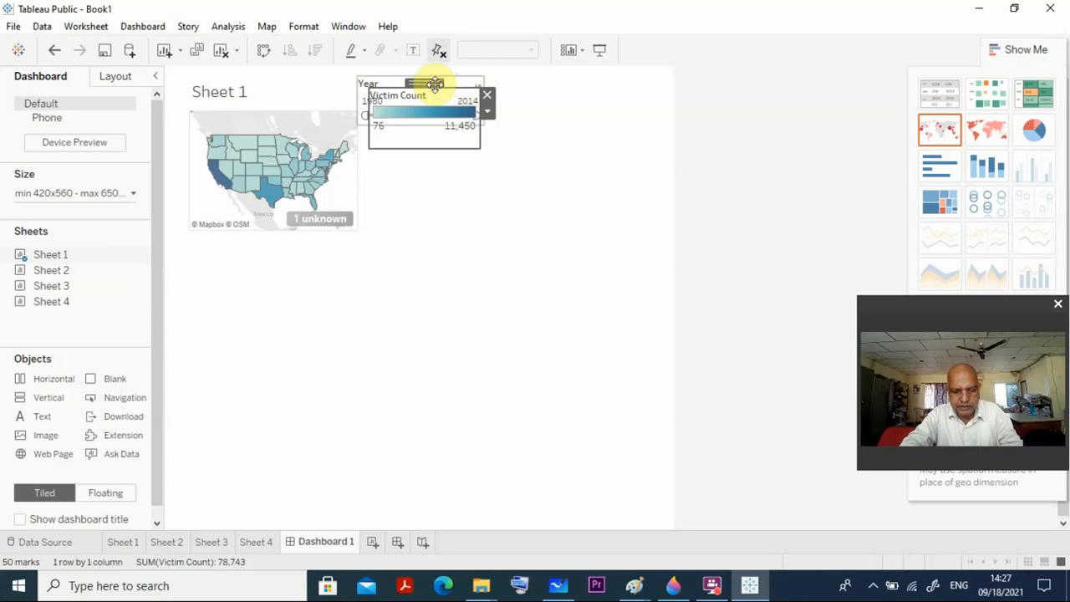
drag(435, 84, 610, 117)
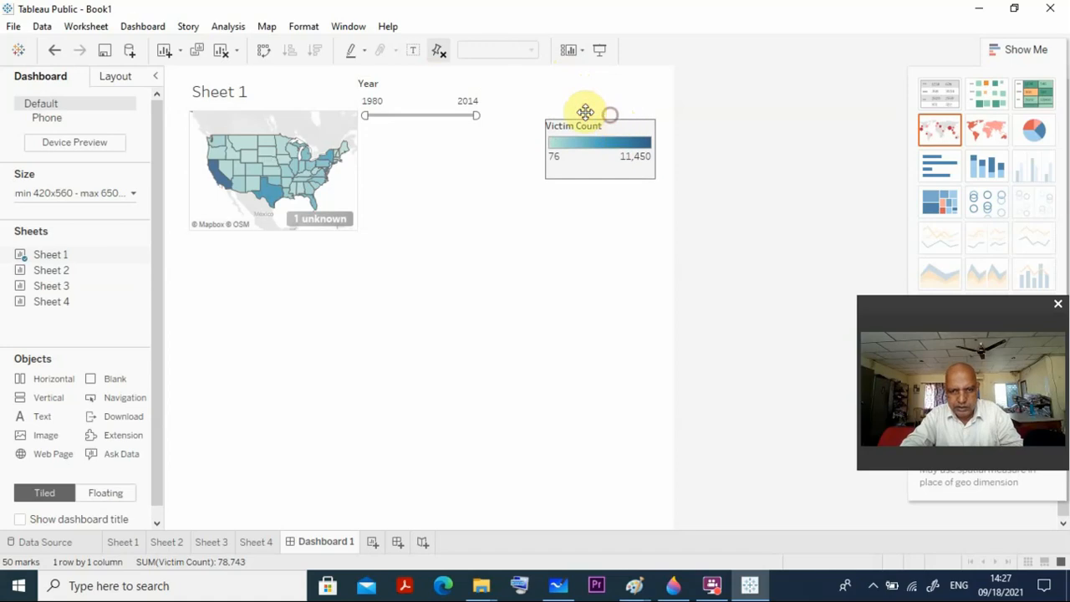
click(421, 85)
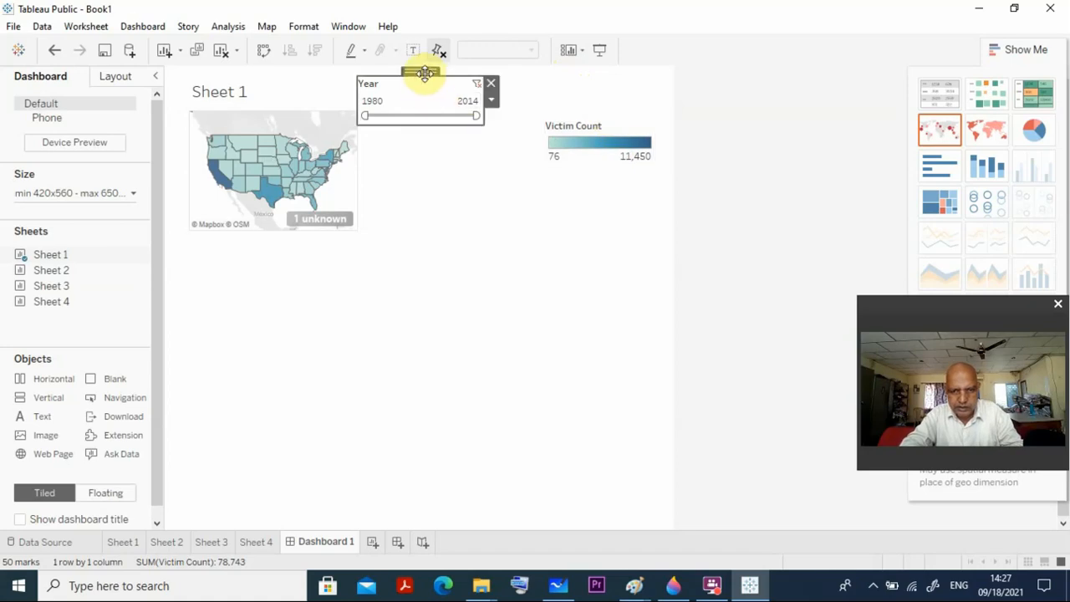
drag(424, 73, 610, 79)
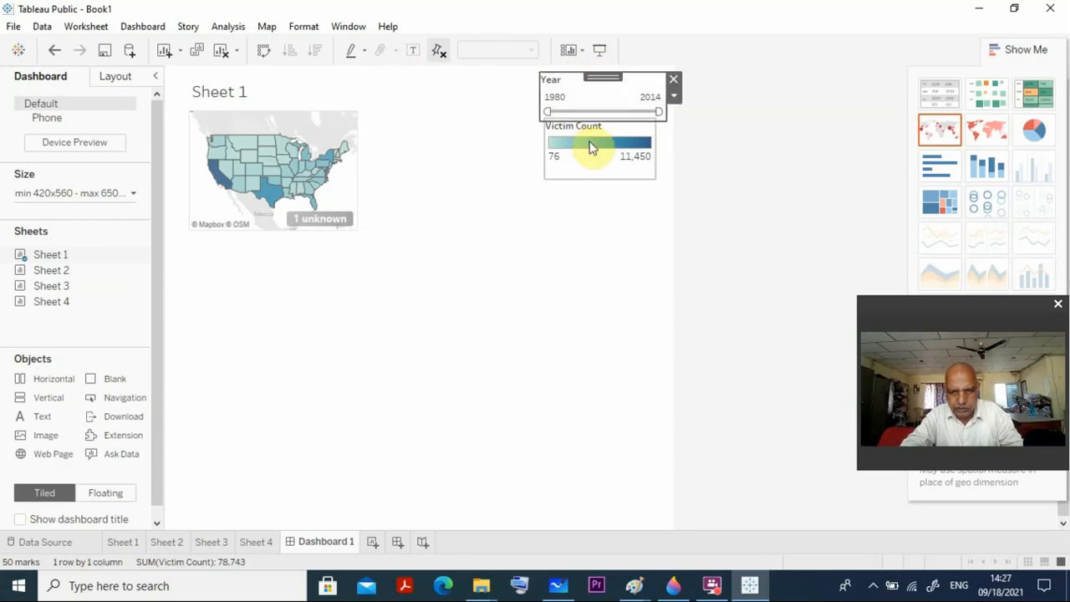
click(596, 142)
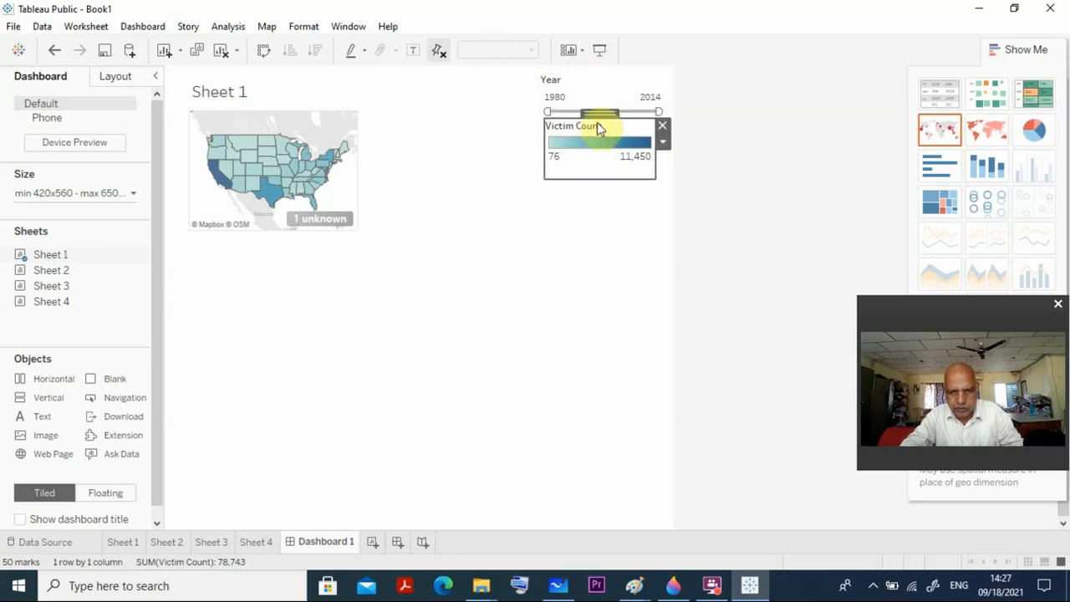
drag(596, 111, 597, 142)
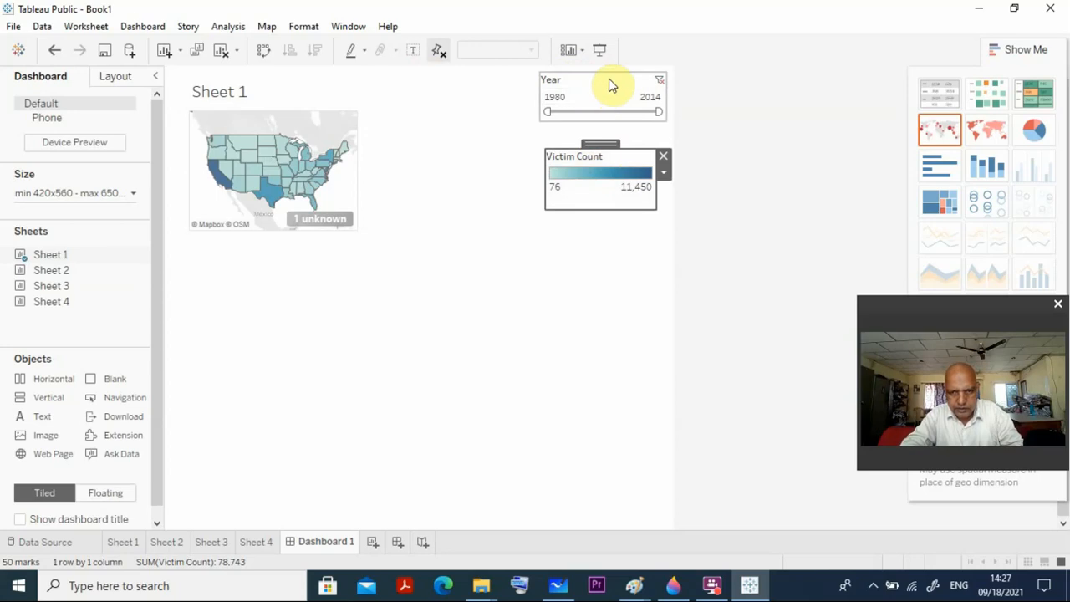
click(611, 84)
drag(605, 76, 605, 94)
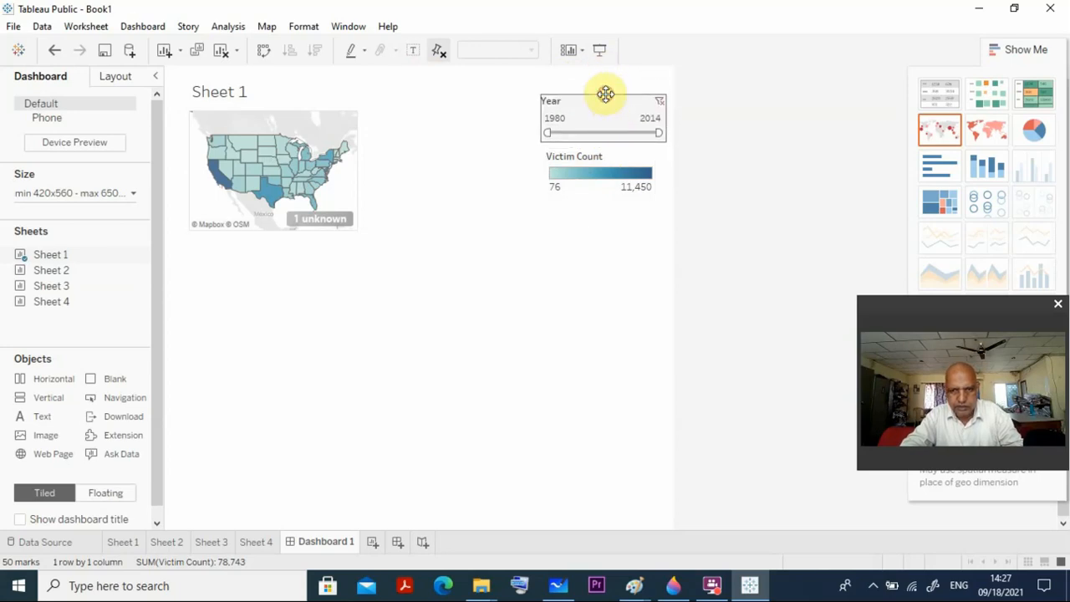
click(457, 164)
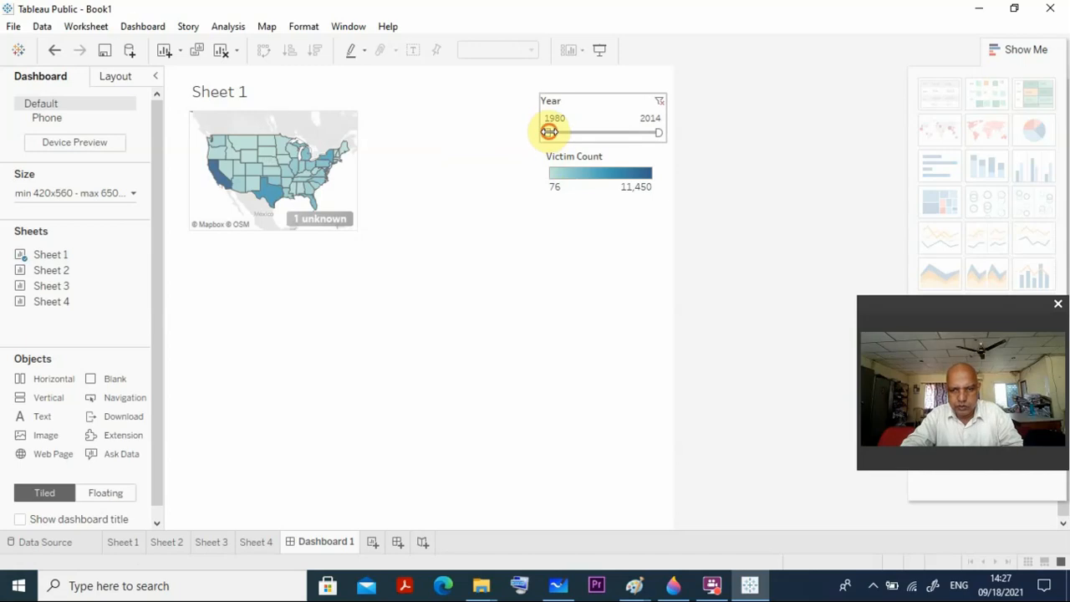
Set the Year filter's start to 1993, and widen the Sheet 1 map up to the filter and shift it slightly down.
drag(548, 131, 585, 130)
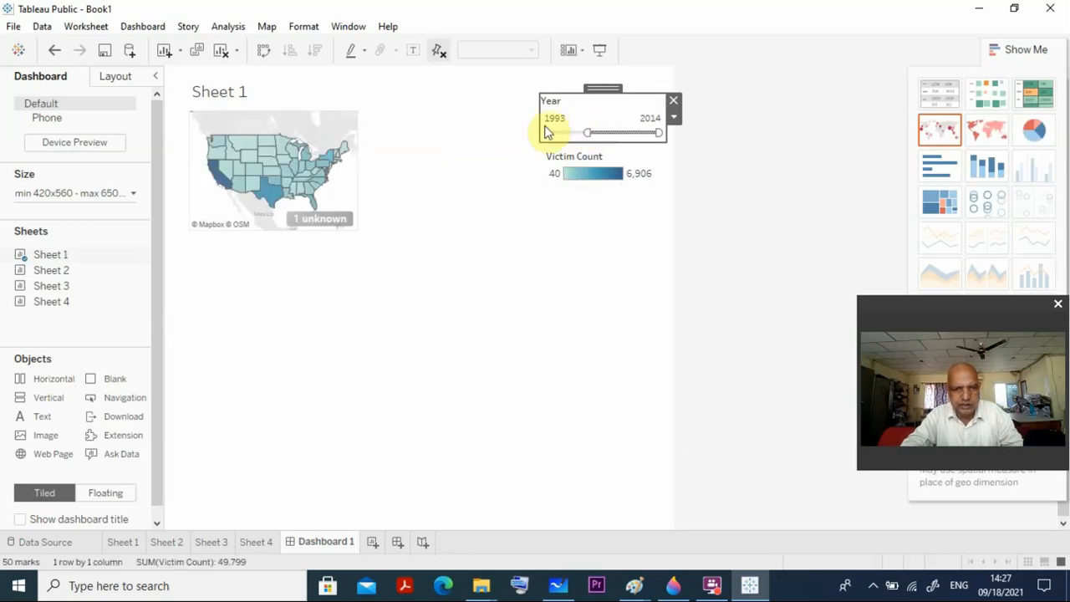
click(316, 180)
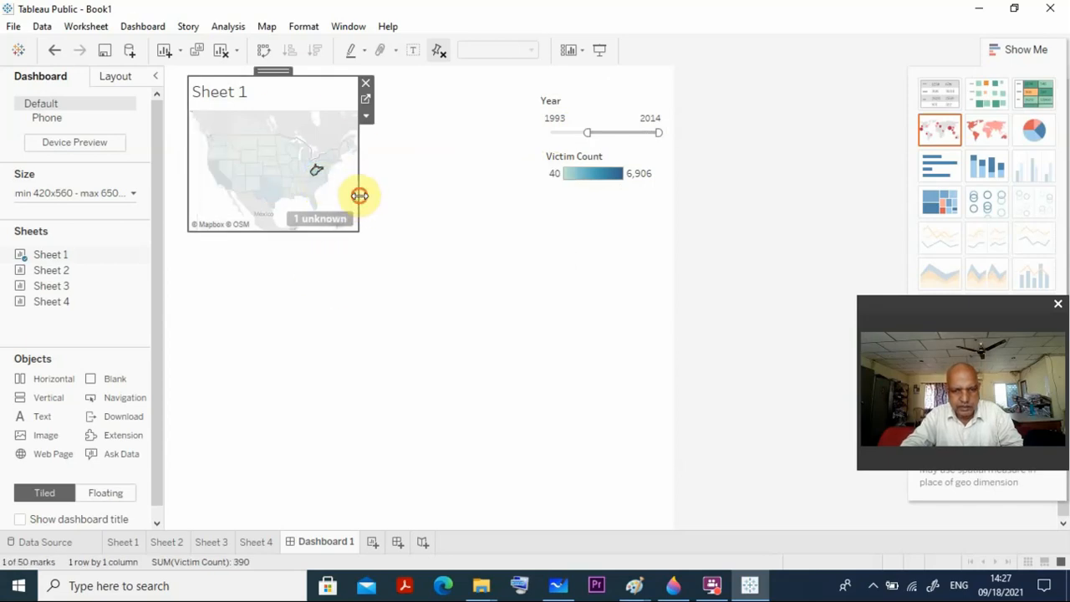
drag(358, 195, 532, 197)
mouse_move(366, 70)
mouse_down()
mouse_move(375, 107)
mouse_move(364, 87)
mouse_up()
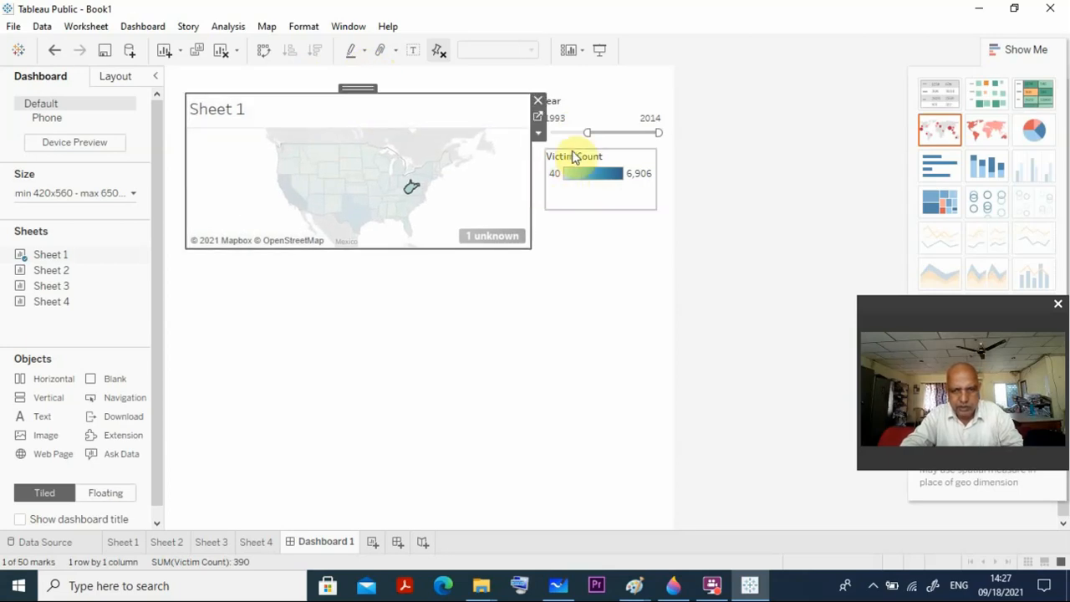
Lower the Victim Count legend and the Year filter beside the widened map, keeping a gap between them.
click(558, 175)
drag(592, 143, 594, 176)
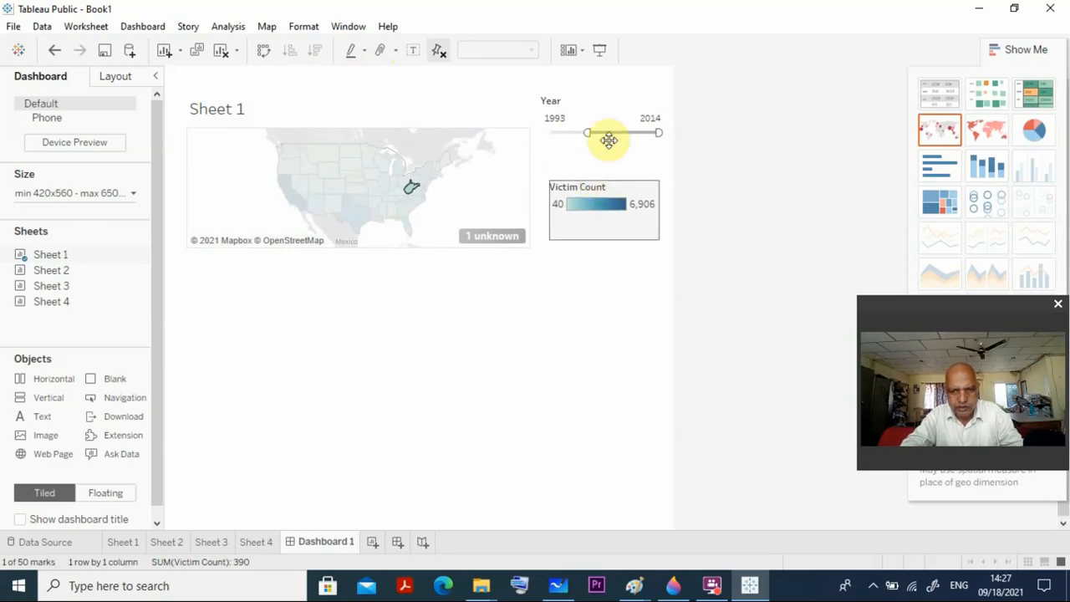
click(608, 97)
mouse_move(607, 93)
mouse_down()
mouse_move(610, 117)
mouse_move(609, 98)
mouse_up()
click(602, 99)
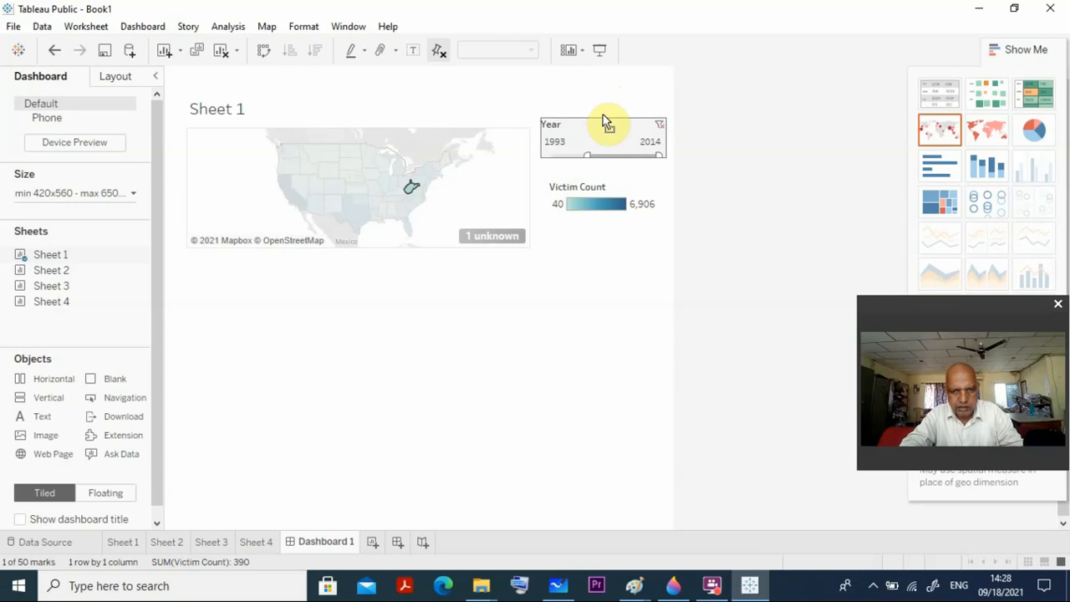
click(497, 428)
click(631, 208)
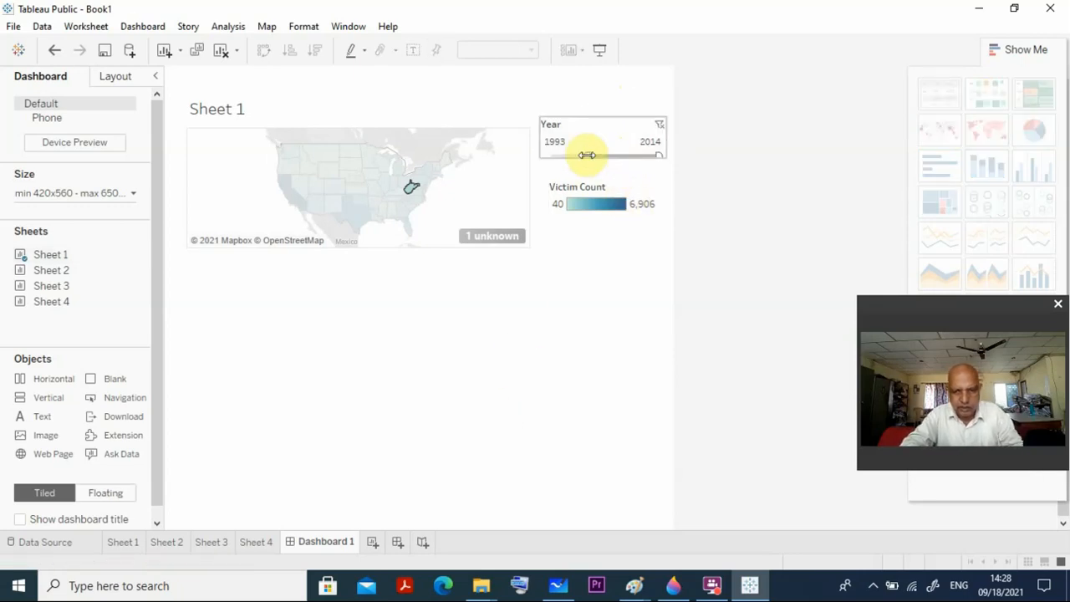
Set the Year filter's start back to 1980 and inspect the victim counts of individual states such as South Dakota on the map.
drag(587, 155, 496, 264)
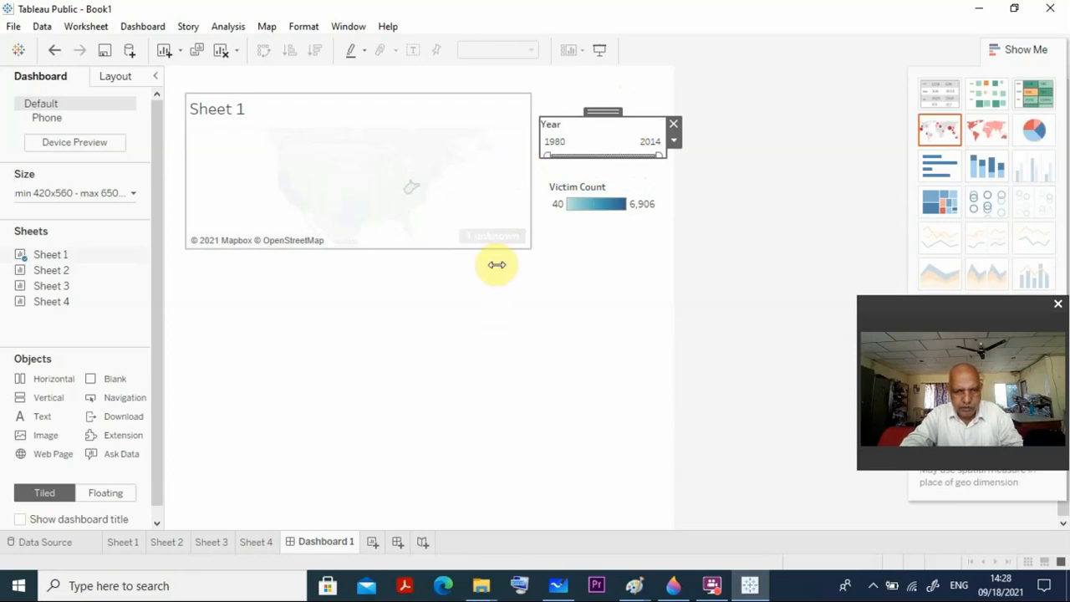
click(486, 316)
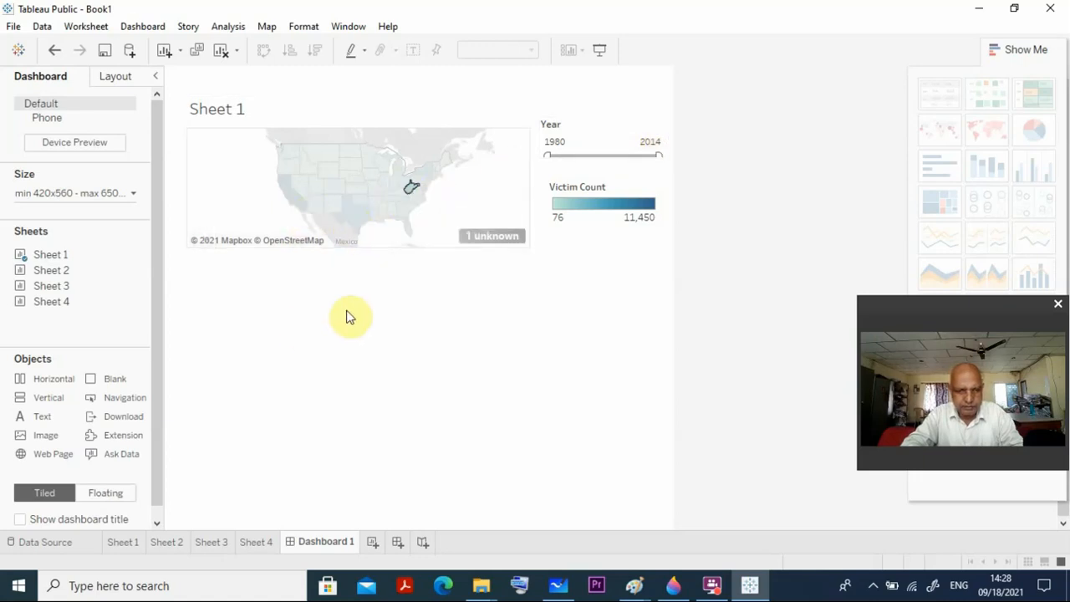
click(366, 206)
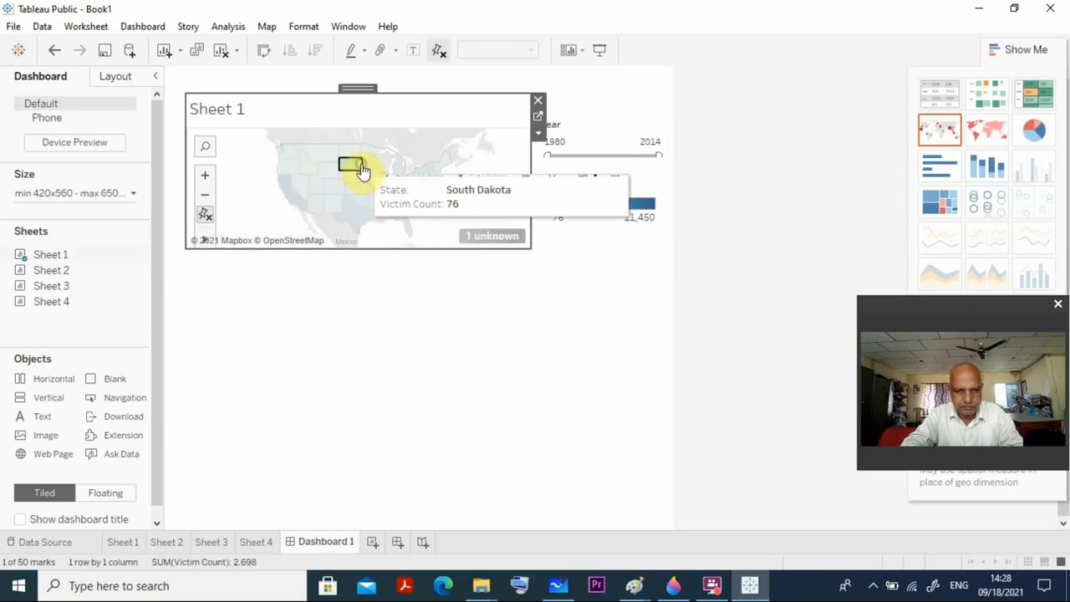
click(358, 167)
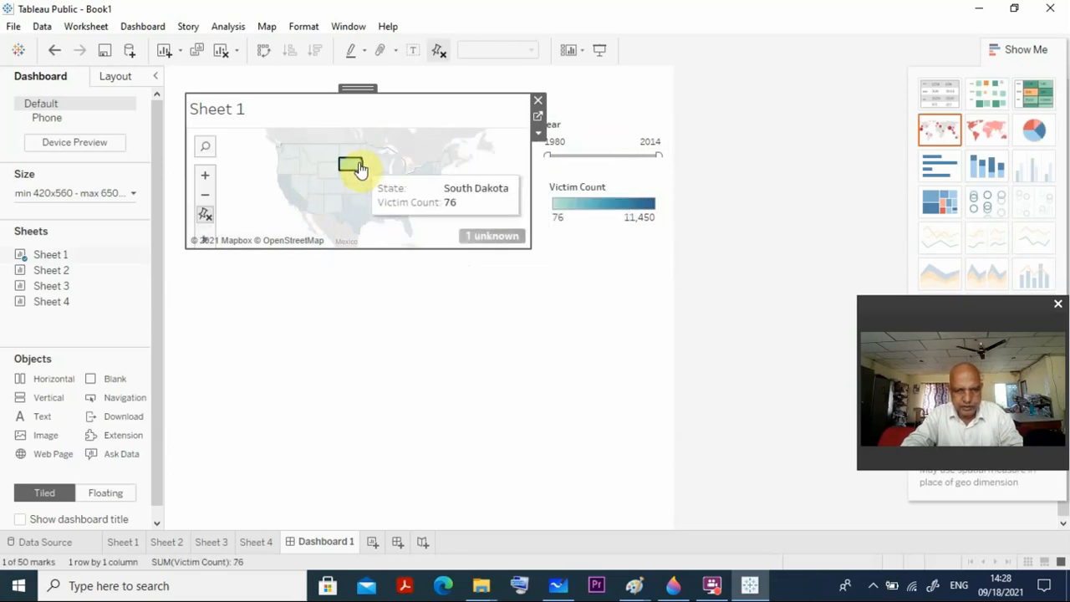
mouse_move(357, 167)
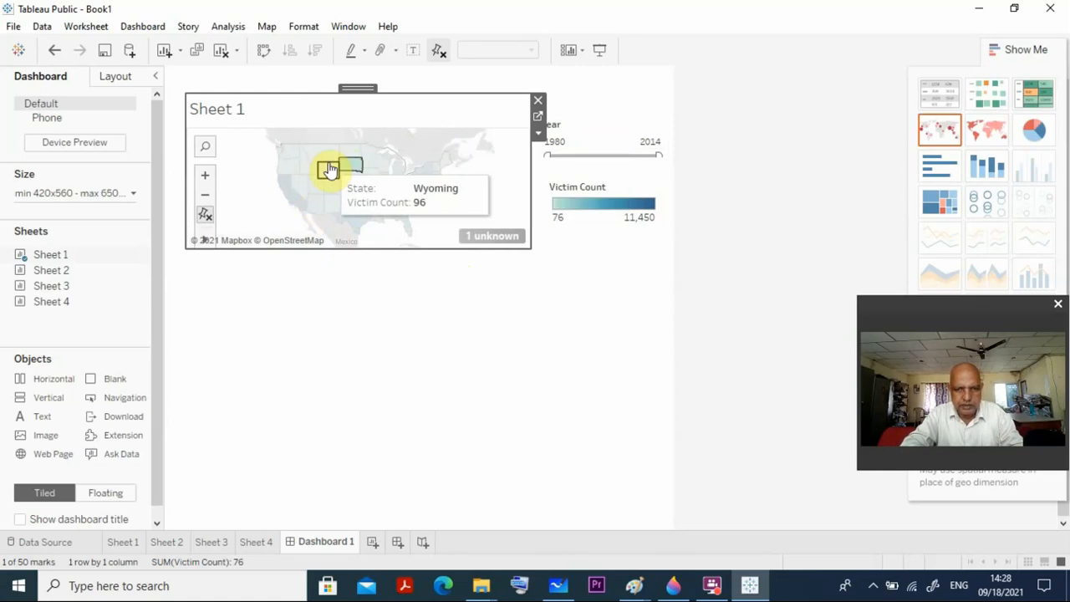
Check the Sheet 1 map's object options and remove the map from the dashboard.
click(538, 135)
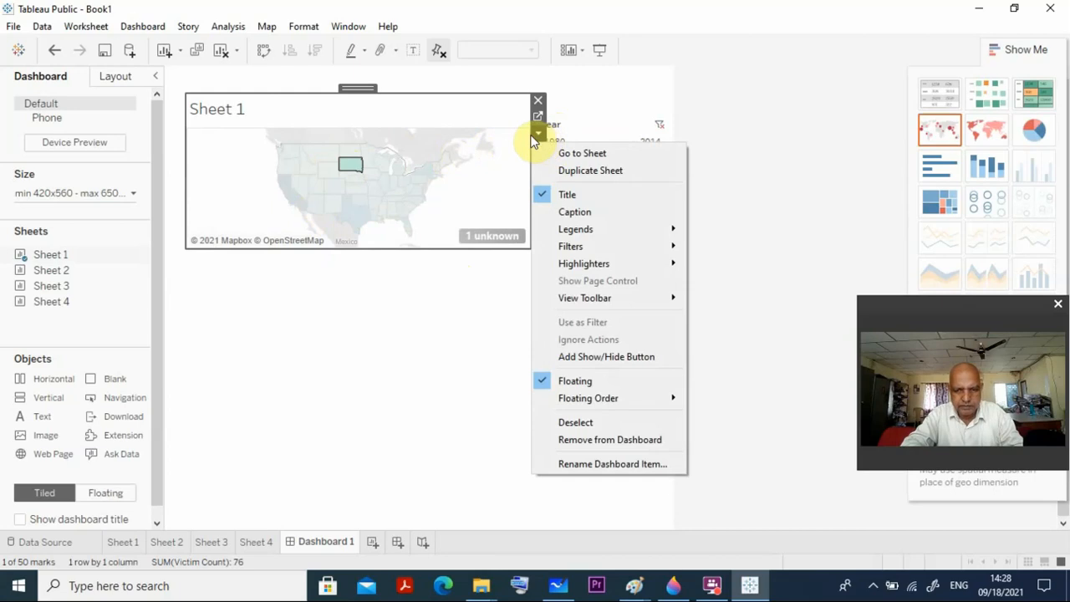
click(407, 360)
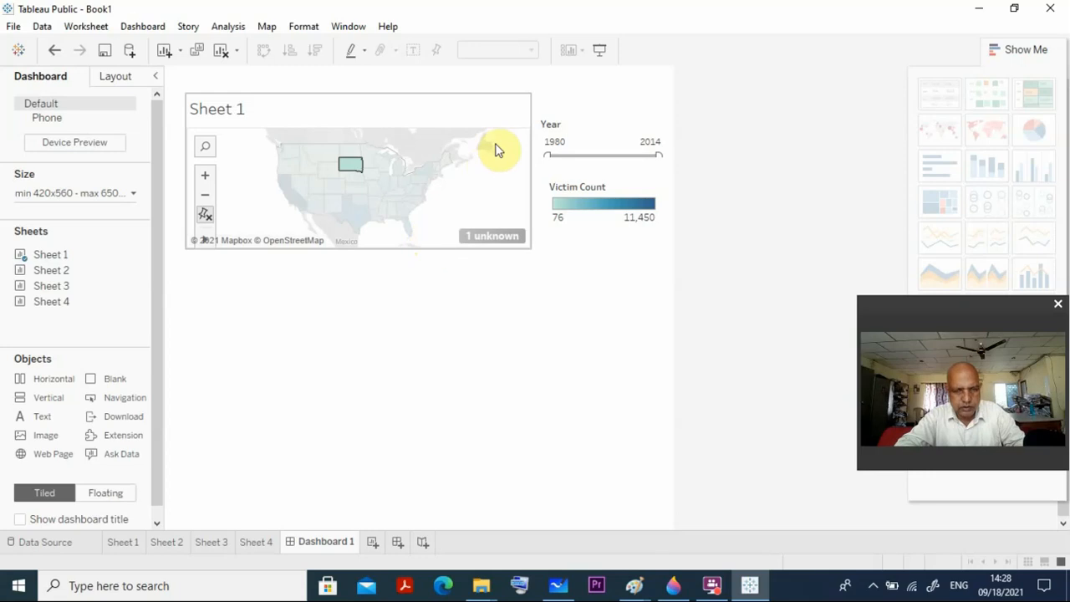
click(465, 120)
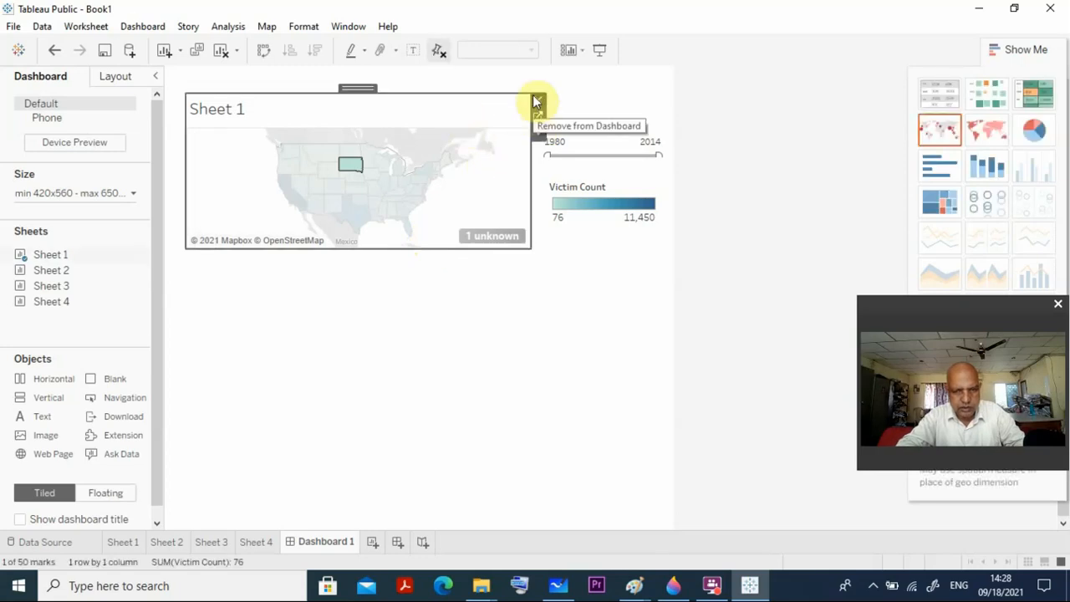
click(537, 101)
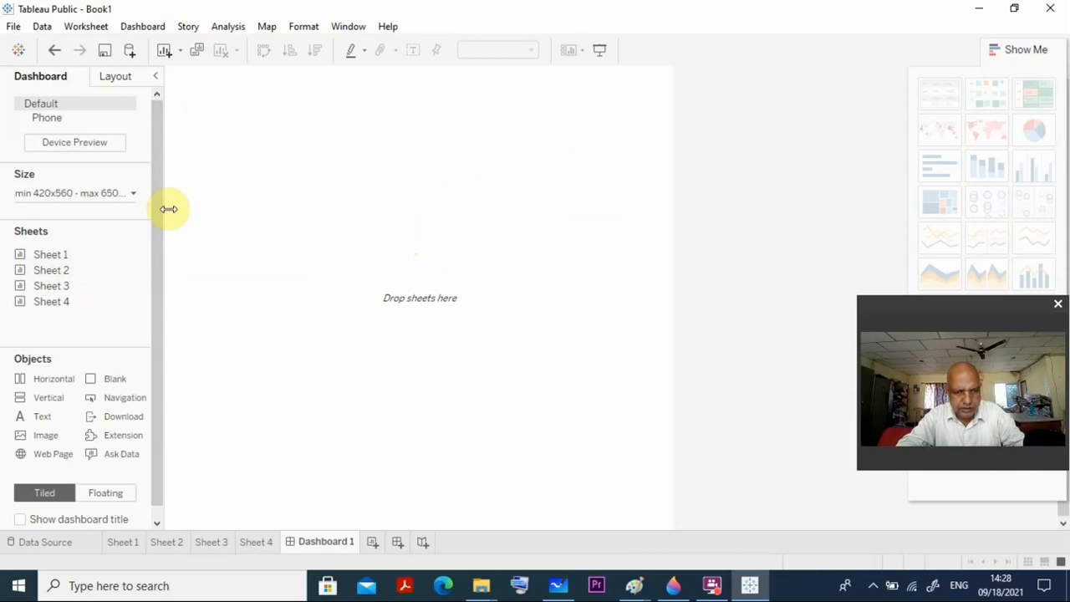
Try adding Sheet 1 as a tiled map filling the dashboard and moving it down, and remove it again.
mouse_move(42, 259)
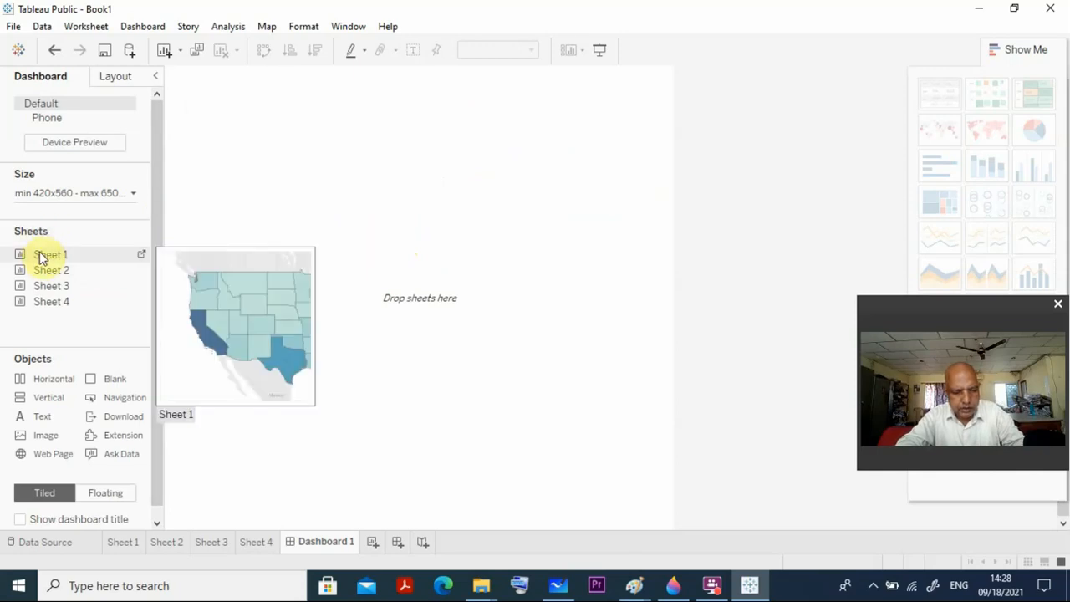
drag(42, 259, 197, 83)
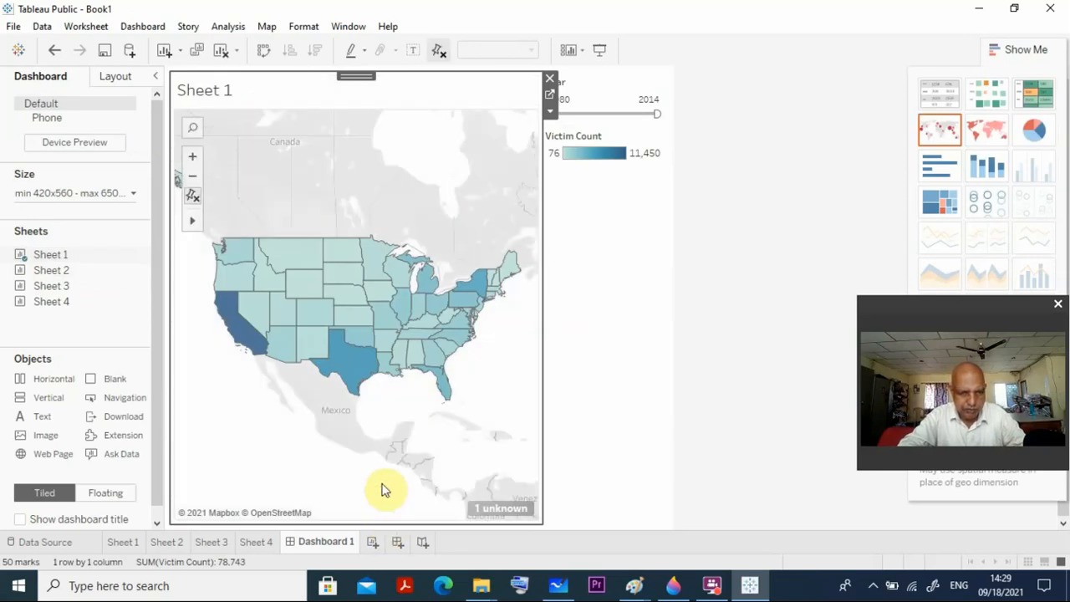
mouse_move(446, 331)
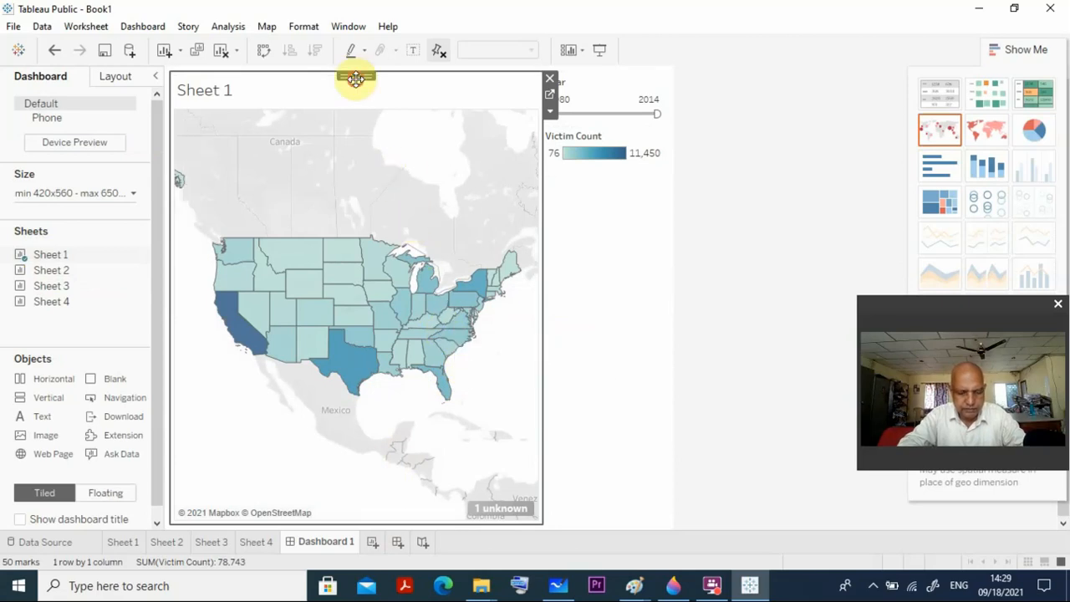
drag(355, 78, 366, 197)
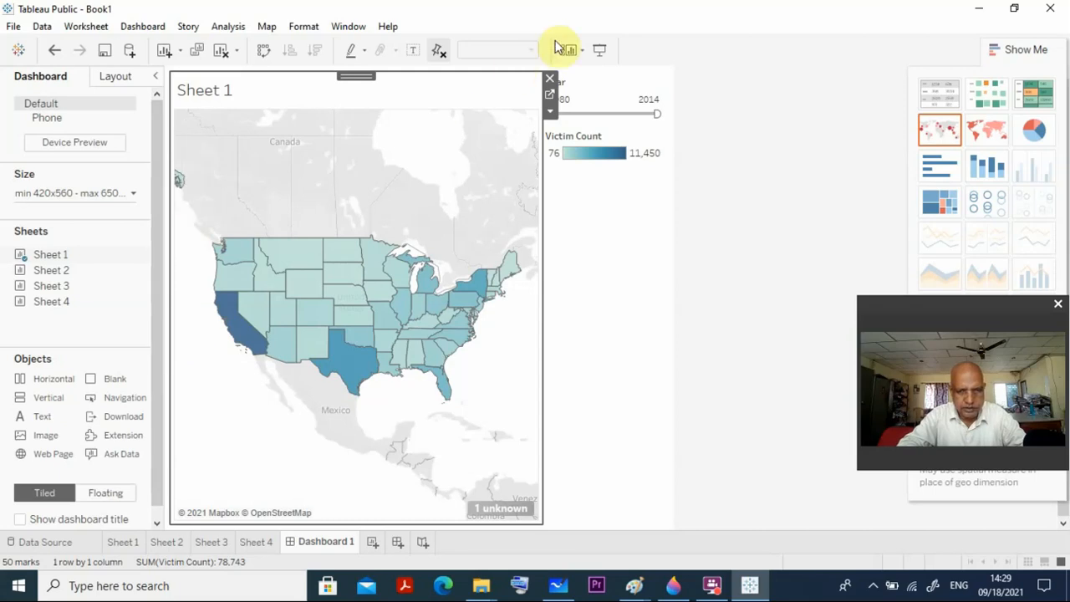
click(548, 77)
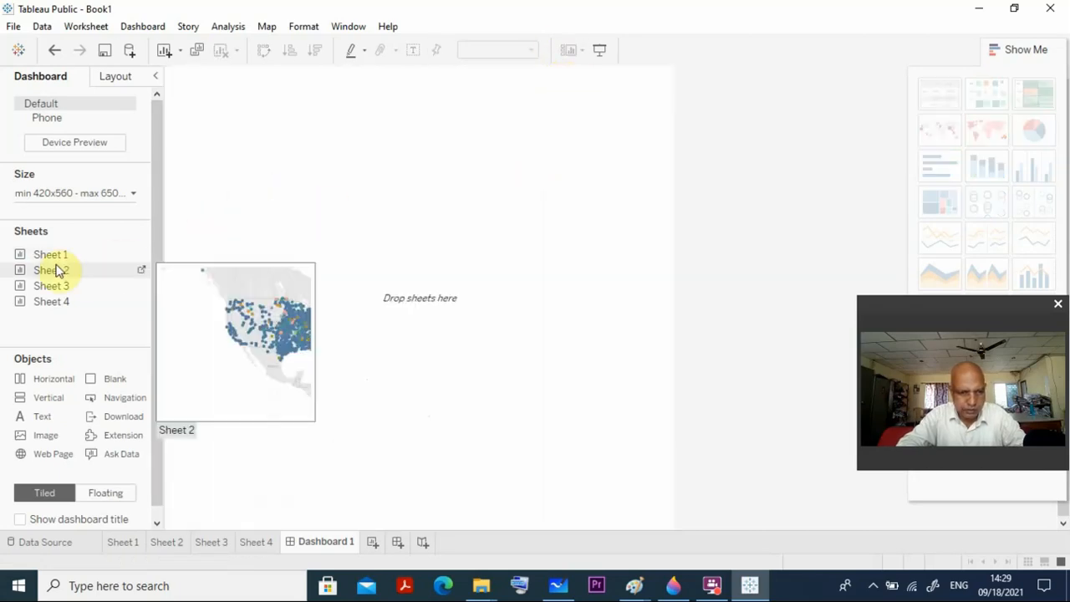
Add Sheet 1 to the dashboard as a small floating map and move it down below its Year filter and Victim Count legend.
mouse_move(44, 261)
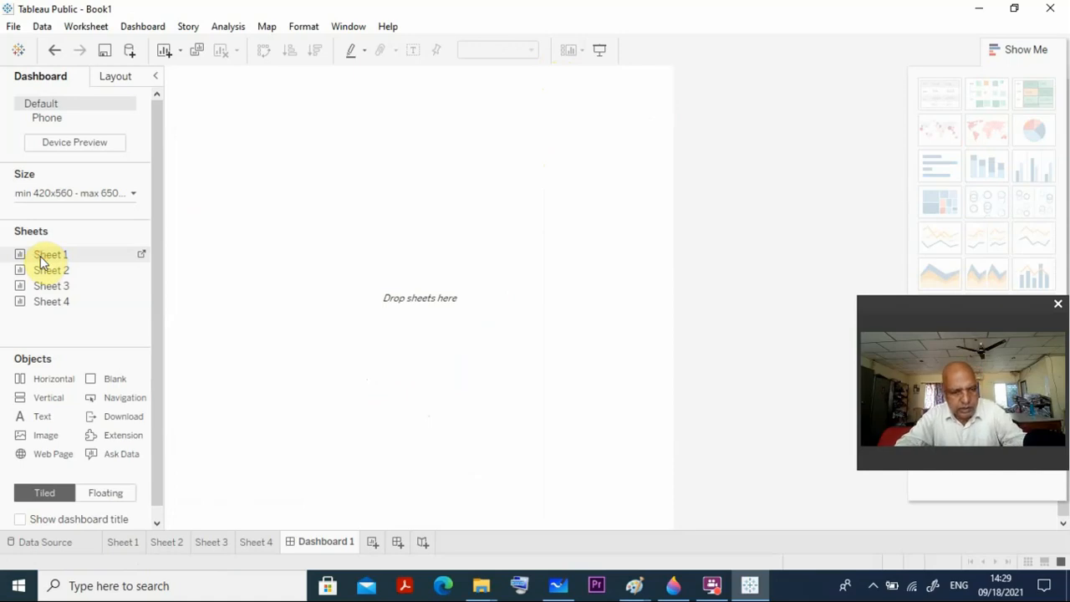
drag(41, 256, 190, 80)
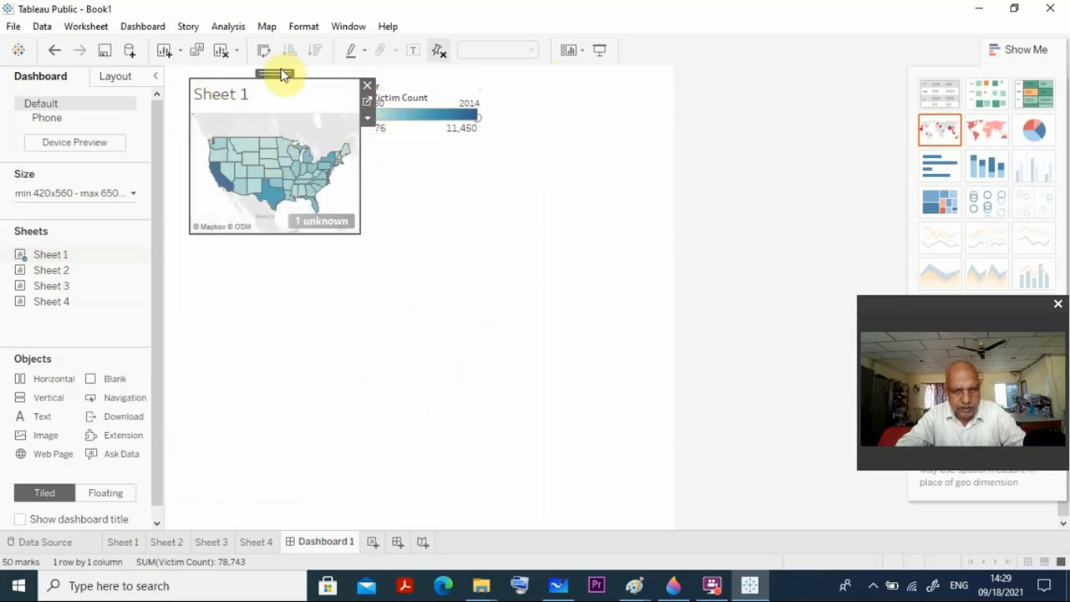
drag(281, 73, 293, 209)
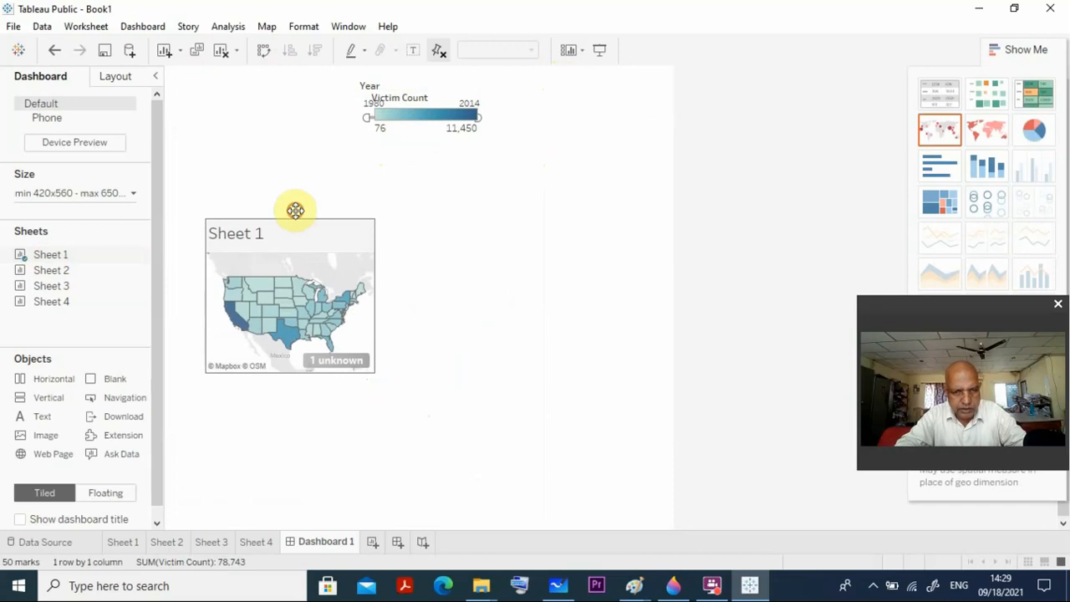
Separate the overlapping Victim Count legend and Year filter, placing both to the right of the map with Year above.
click(420, 138)
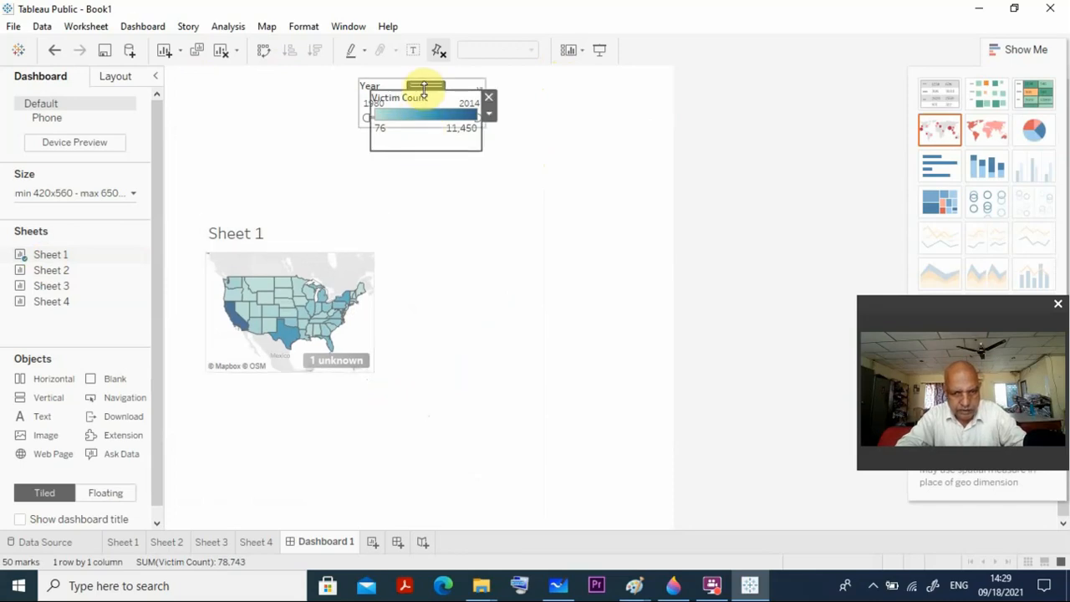
drag(425, 84, 583, 217)
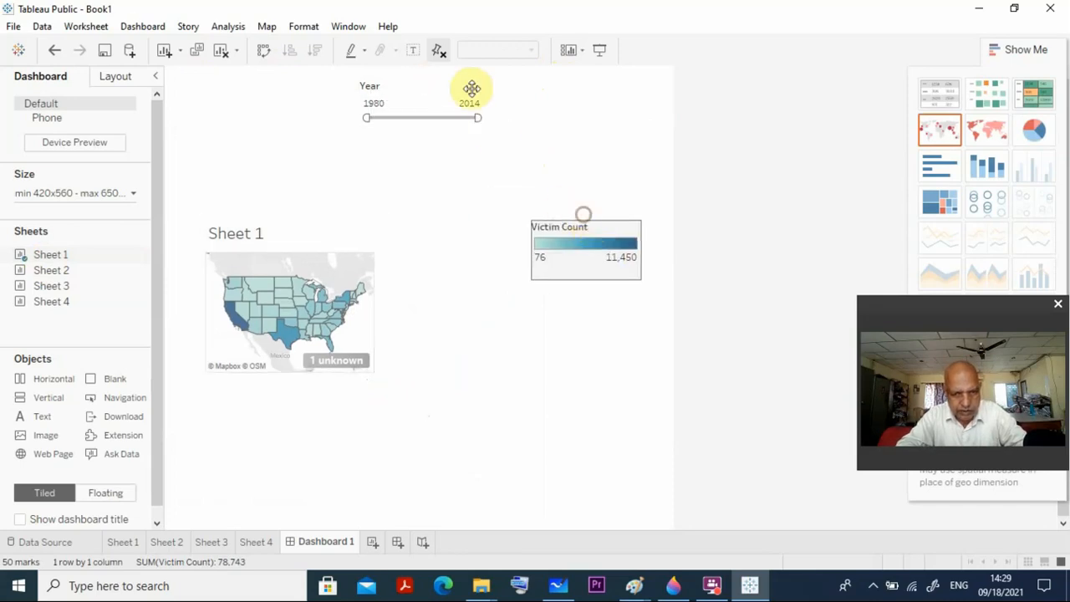
click(442, 105)
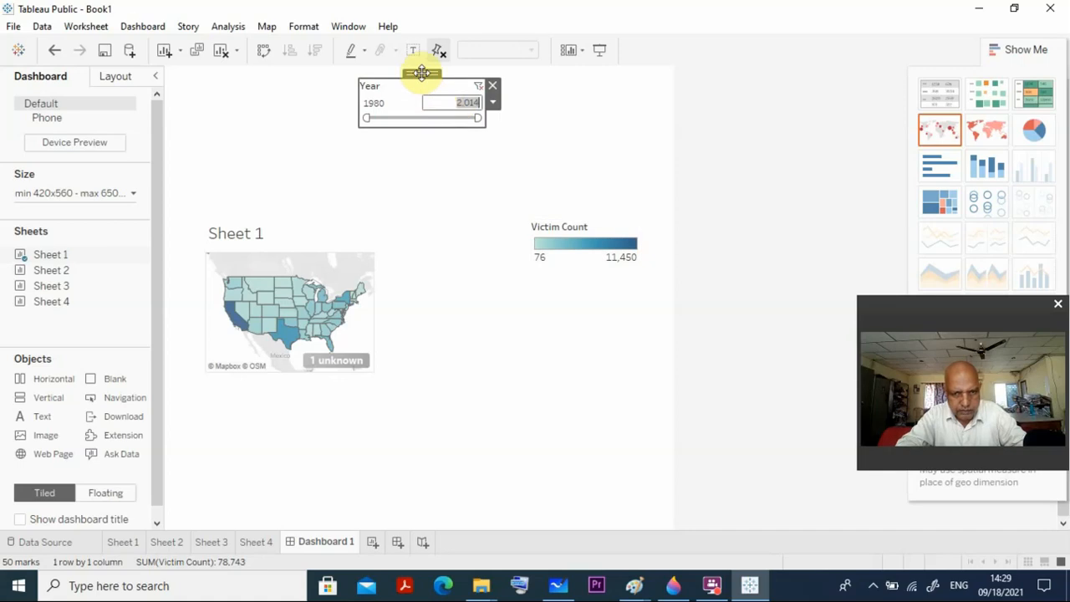
drag(421, 72, 585, 129)
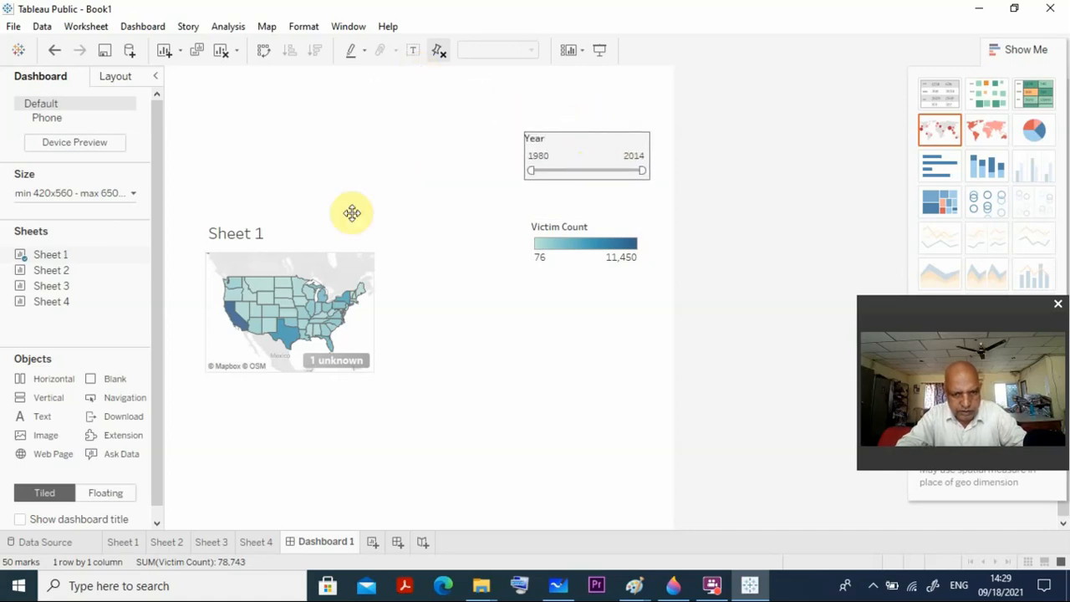
Move the Sheet 1 map up level with the Year filter and widen it to nearly reach the filter.
click(323, 255)
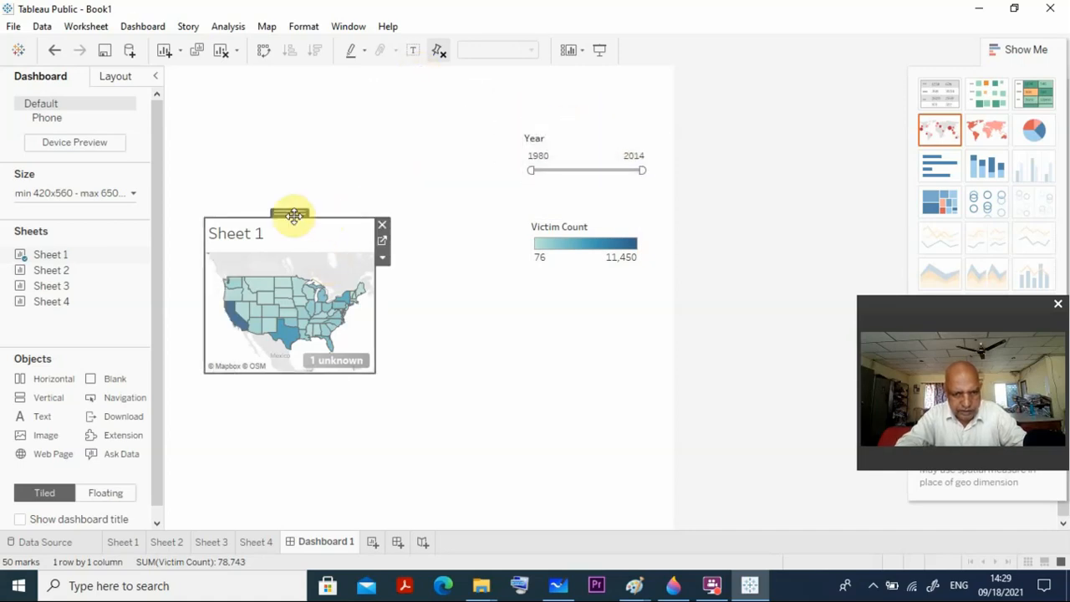
drag(292, 215, 291, 148)
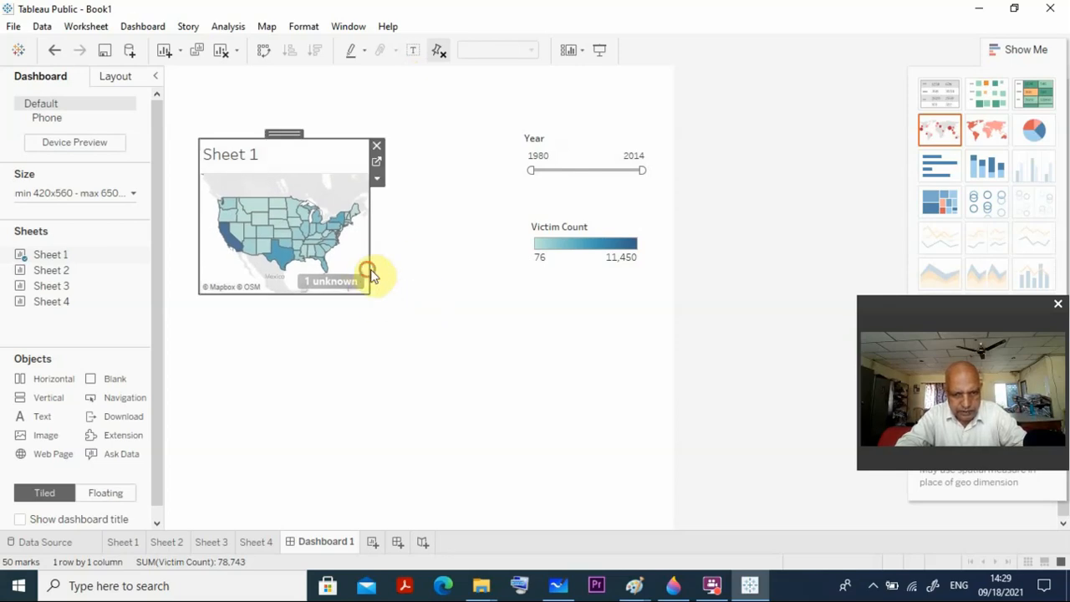
drag(370, 275, 516, 231)
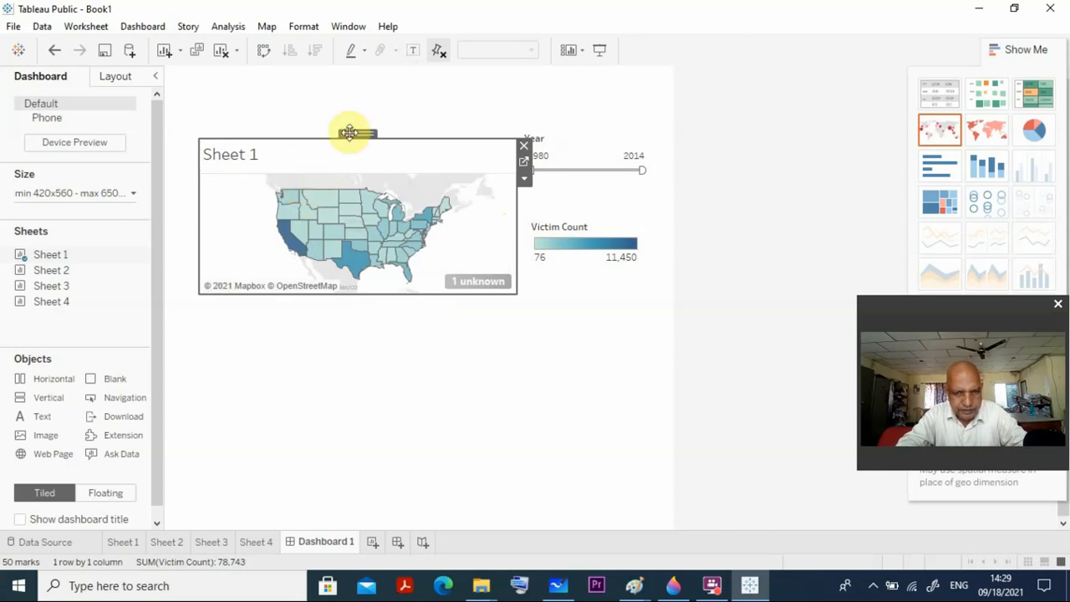
drag(353, 133, 331, 140)
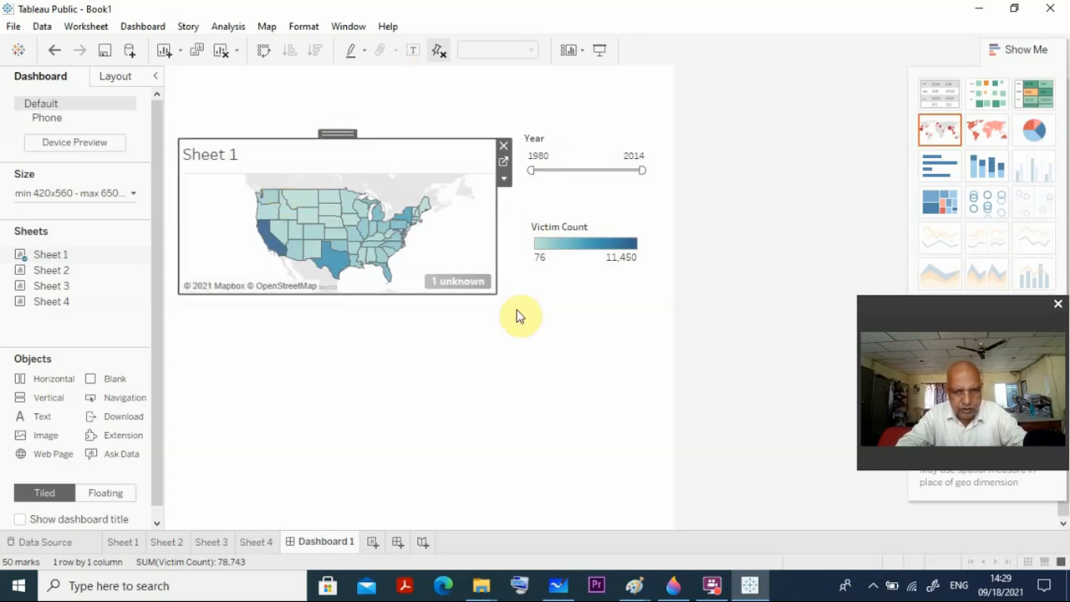
Shift the Victim Count legend slightly closer to the Sheet 1 map and widen it.
click(556, 259)
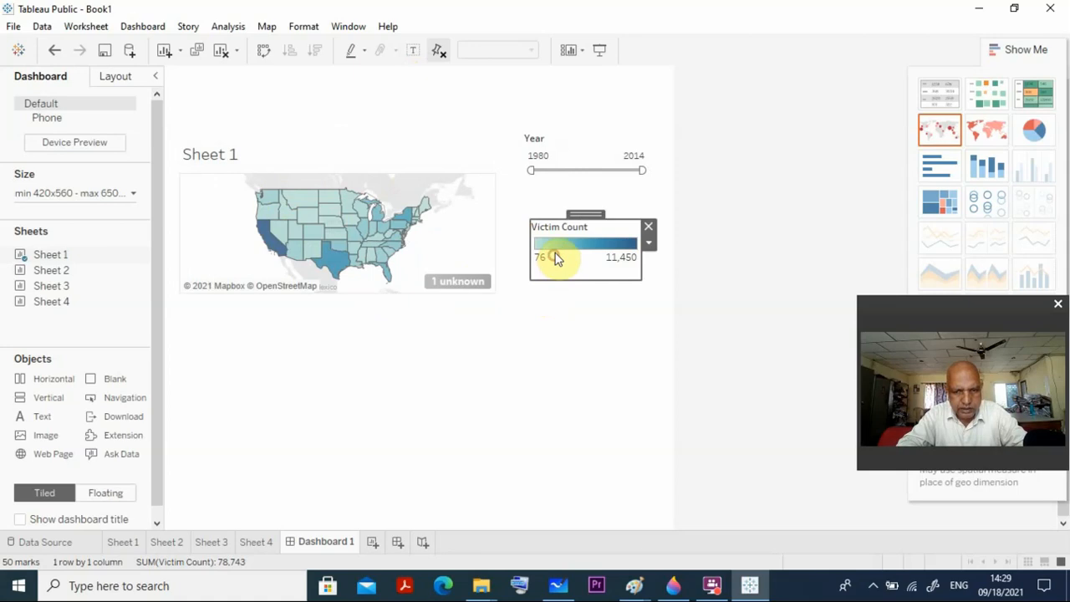
drag(583, 216, 565, 220)
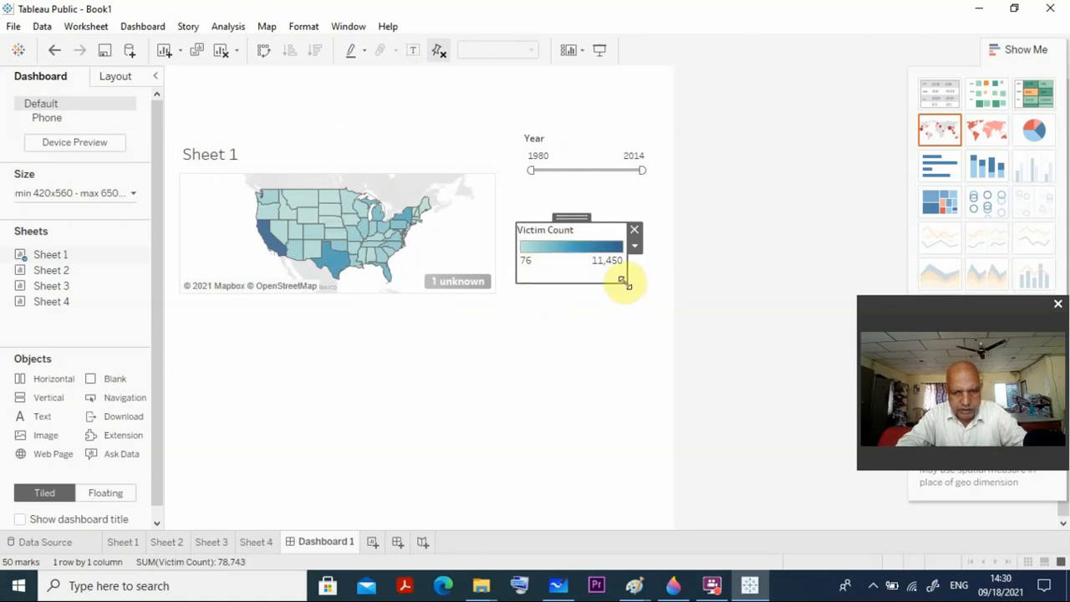
drag(624, 279, 657, 285)
click(600, 362)
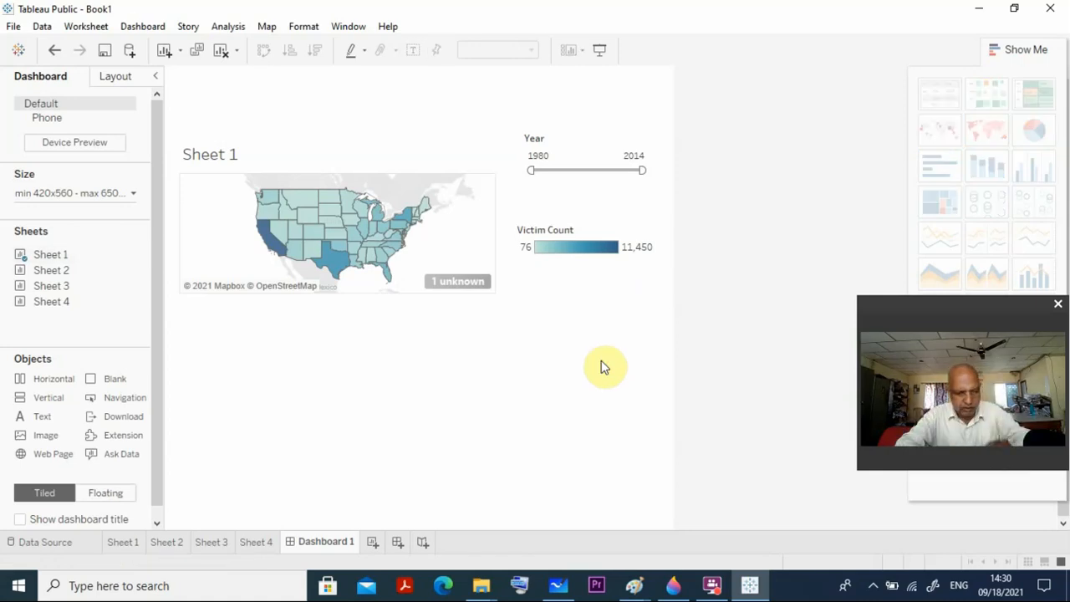
Check the Sheet 2 worksheet, and add Sheet 2 to Dashboard 1 as a floating map directly below Sheet 1.
click(171, 542)
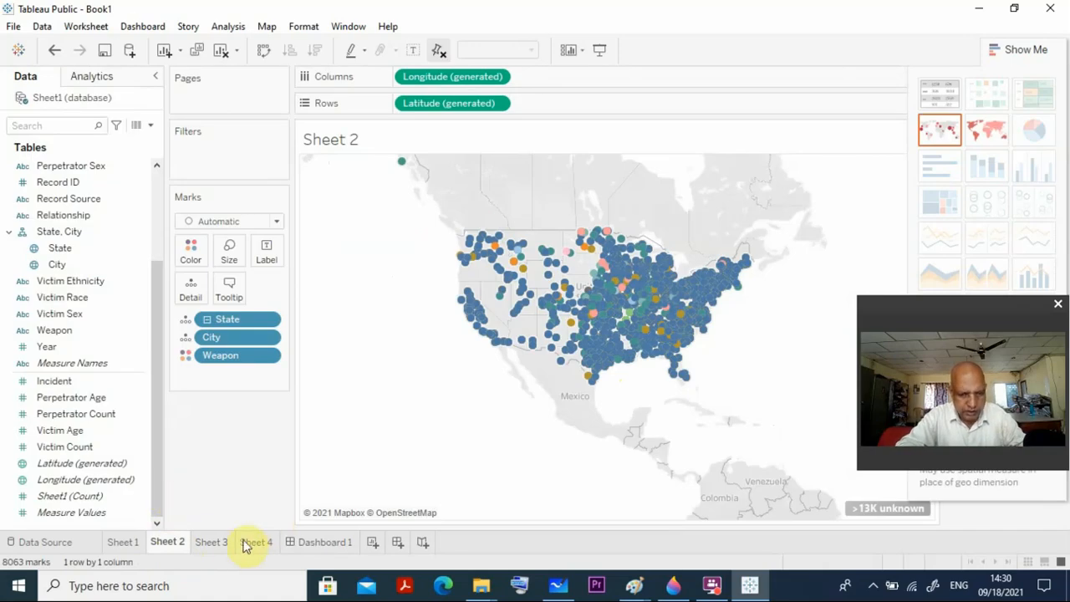
click(332, 543)
mouse_move(50, 276)
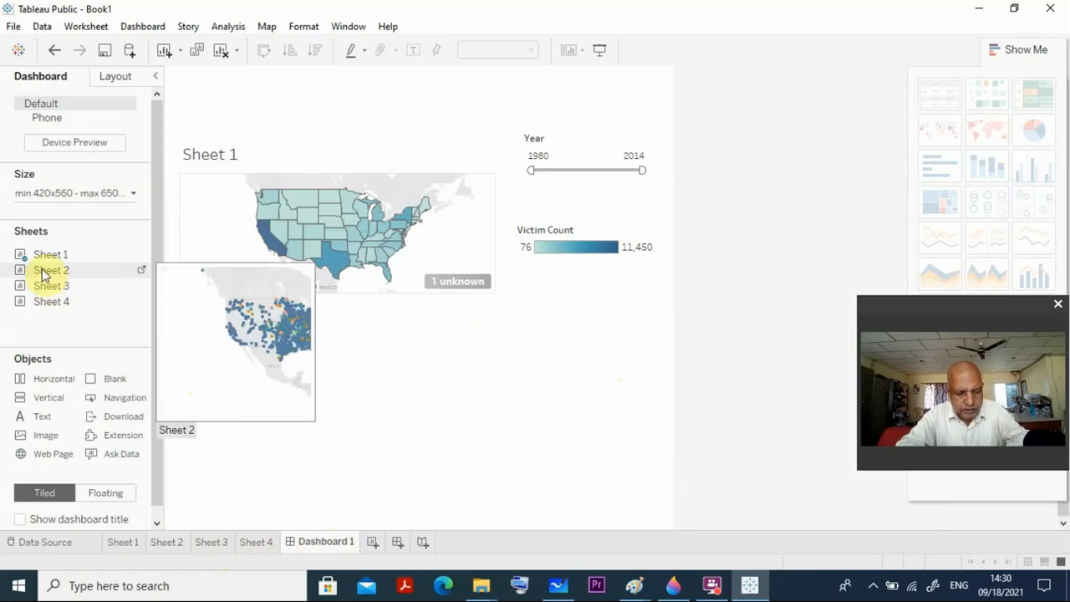
click(43, 274)
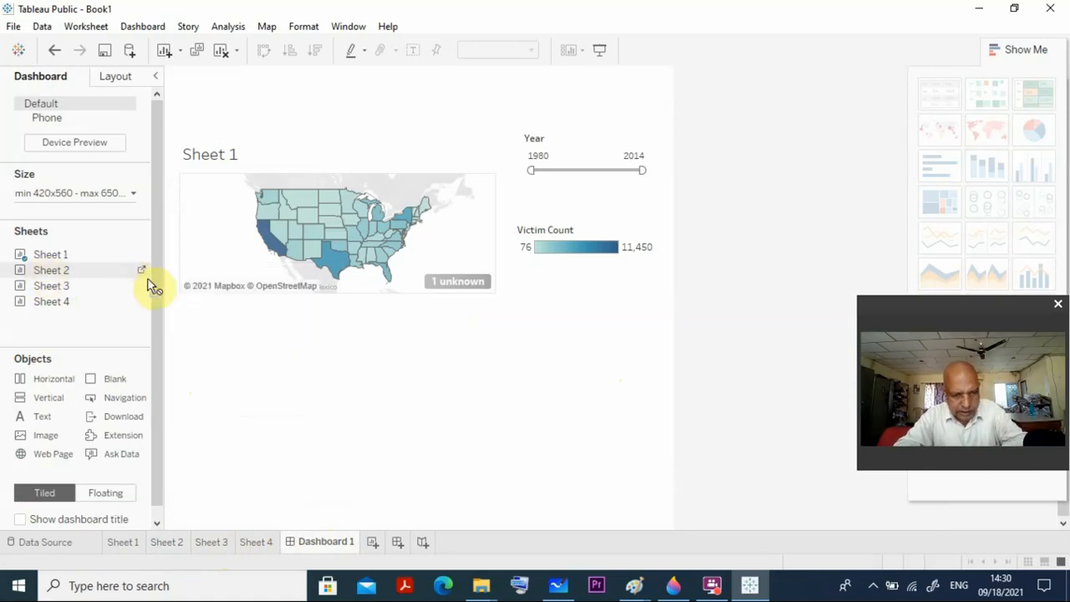
drag(149, 285, 184, 304)
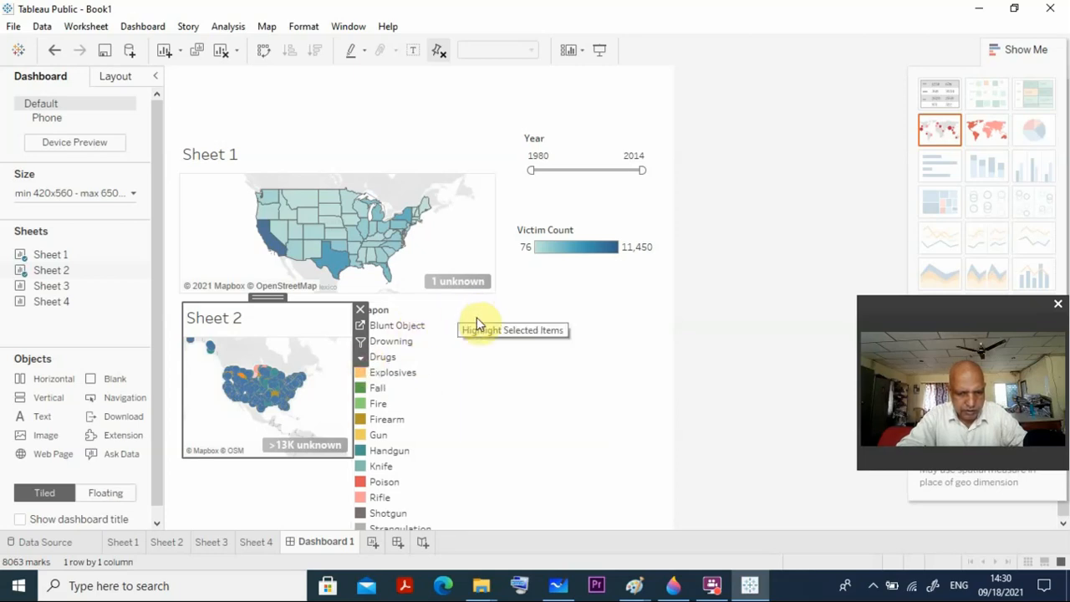
Move the Weapon legend below the Victim Count legend and widen the Sheet 2 map to nearly reach it.
click(402, 307)
drag(406, 295, 623, 293)
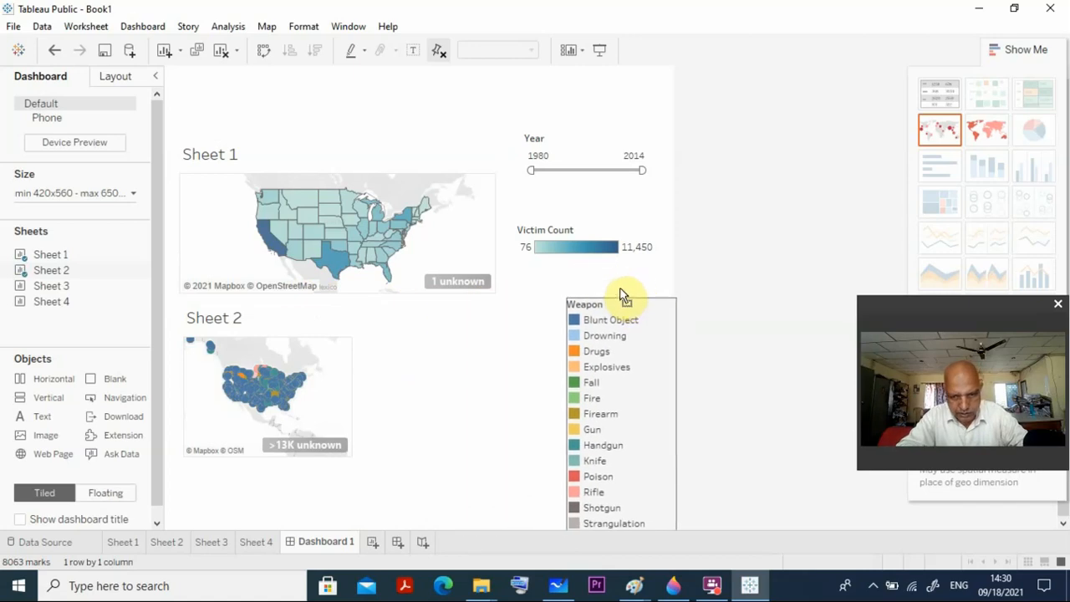
click(299, 315)
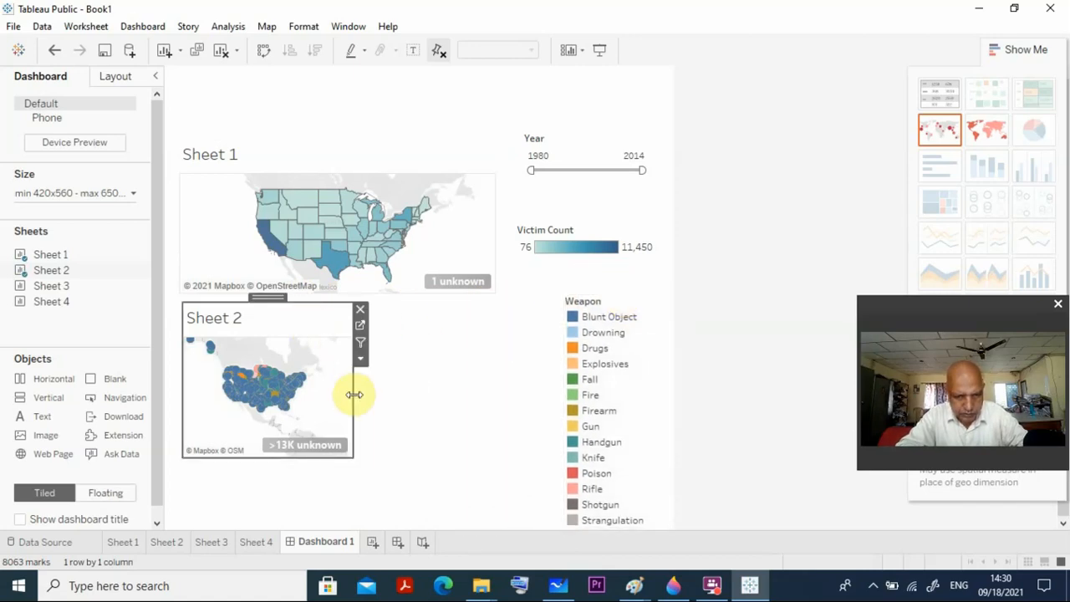
drag(353, 393, 539, 381)
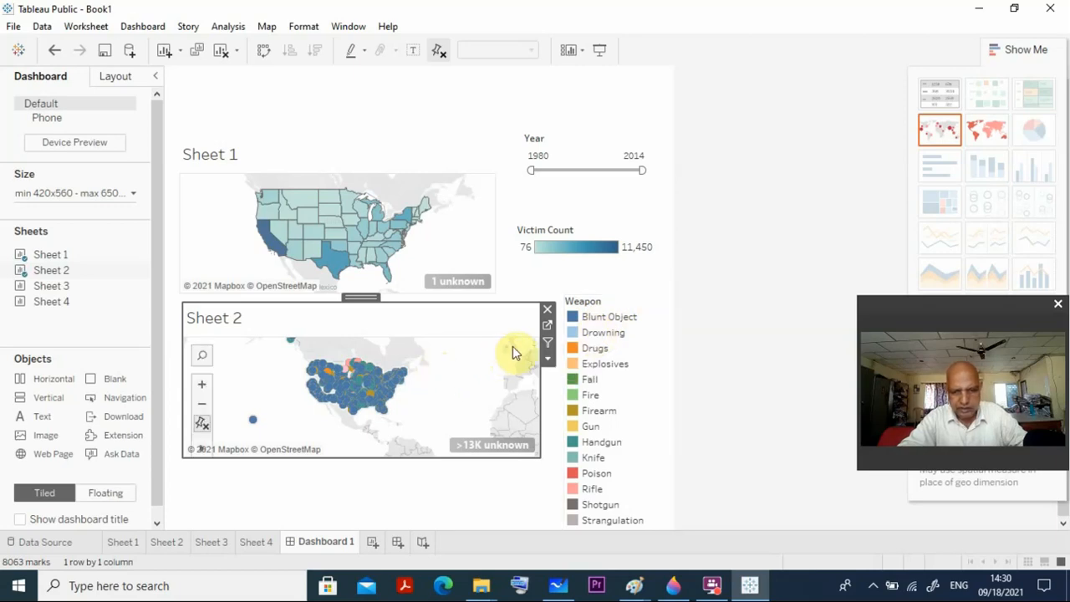
Highlight Blunt Object in the Weapon legend and remove that legend from the dashboard.
click(619, 324)
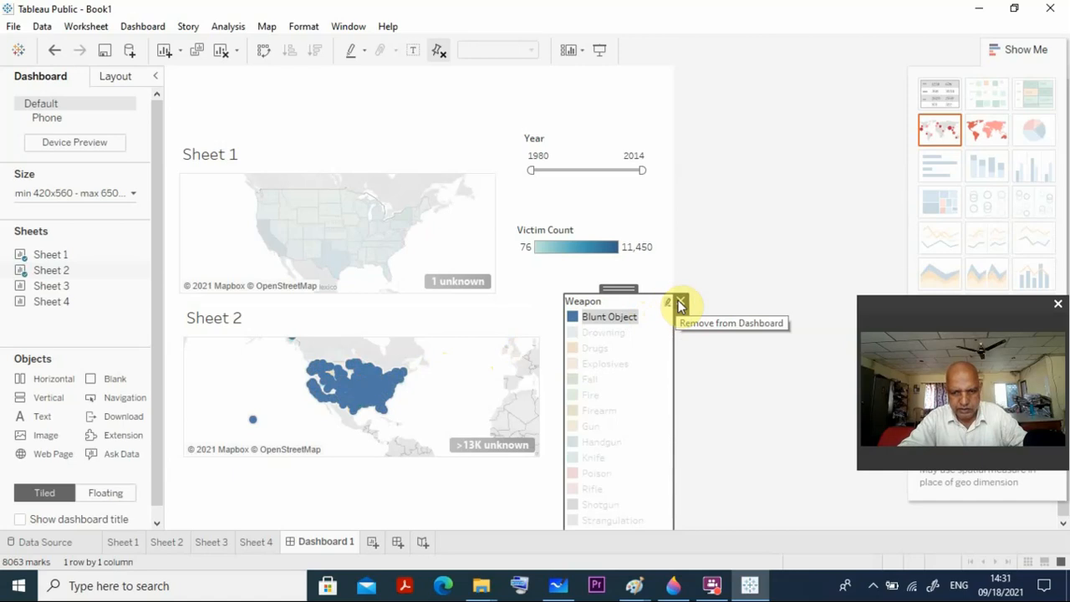
click(679, 302)
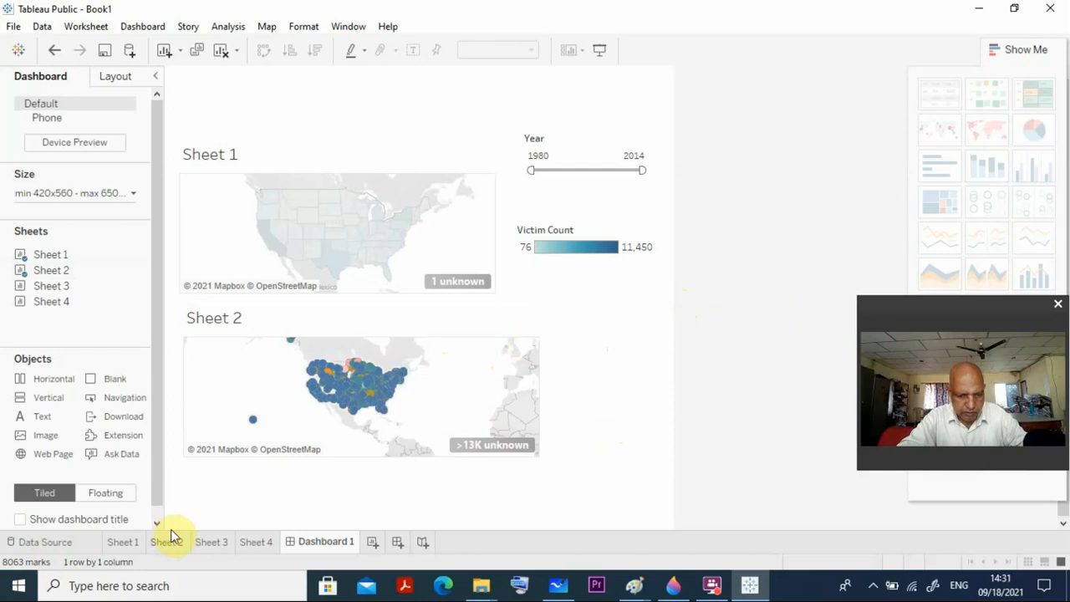
Check the Sheet 4 chart, and add Sheet 4 to Dashboard 1 as a floating chart directly below Sheet 2.
click(252, 541)
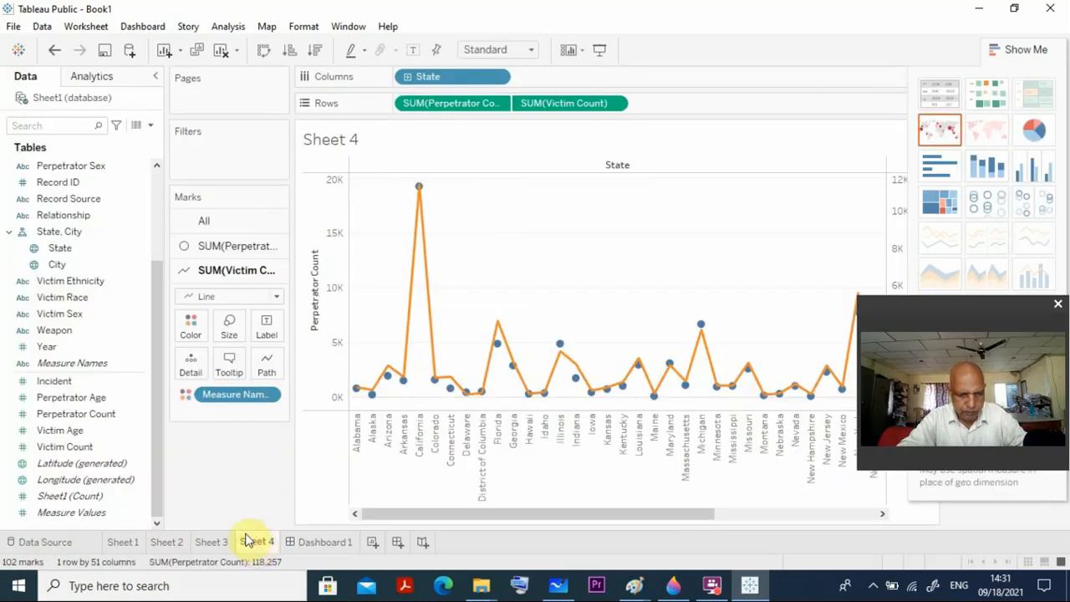
click(311, 542)
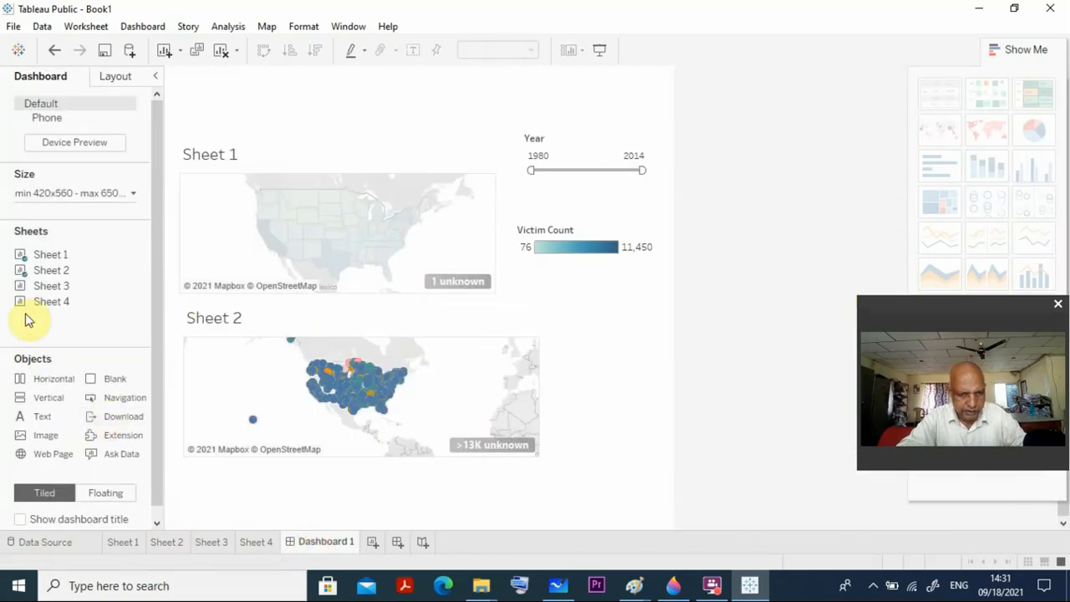
mouse_move(31, 302)
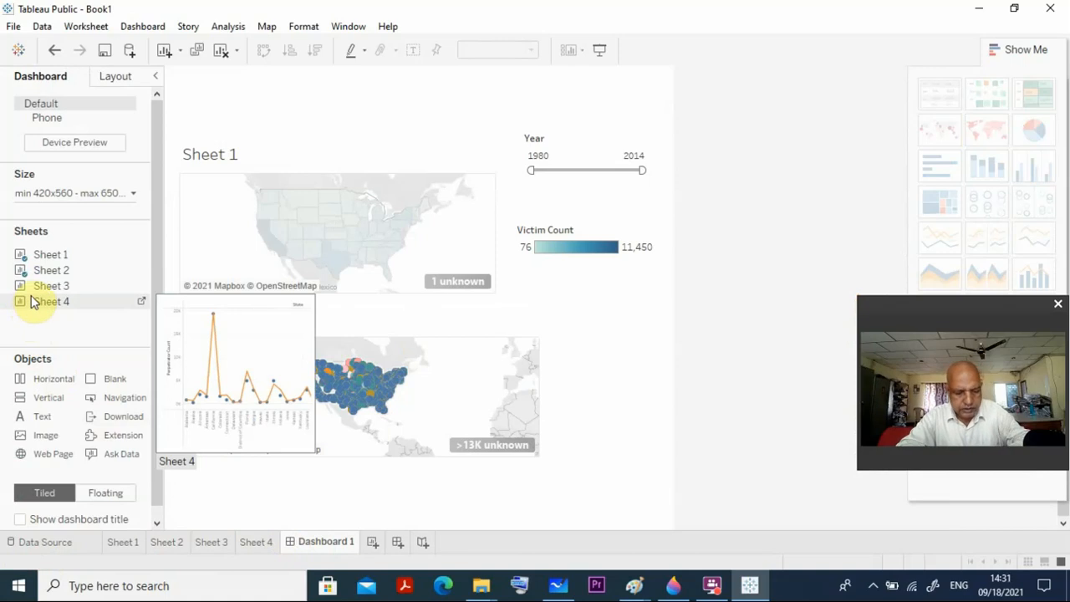
drag(34, 301, 197, 475)
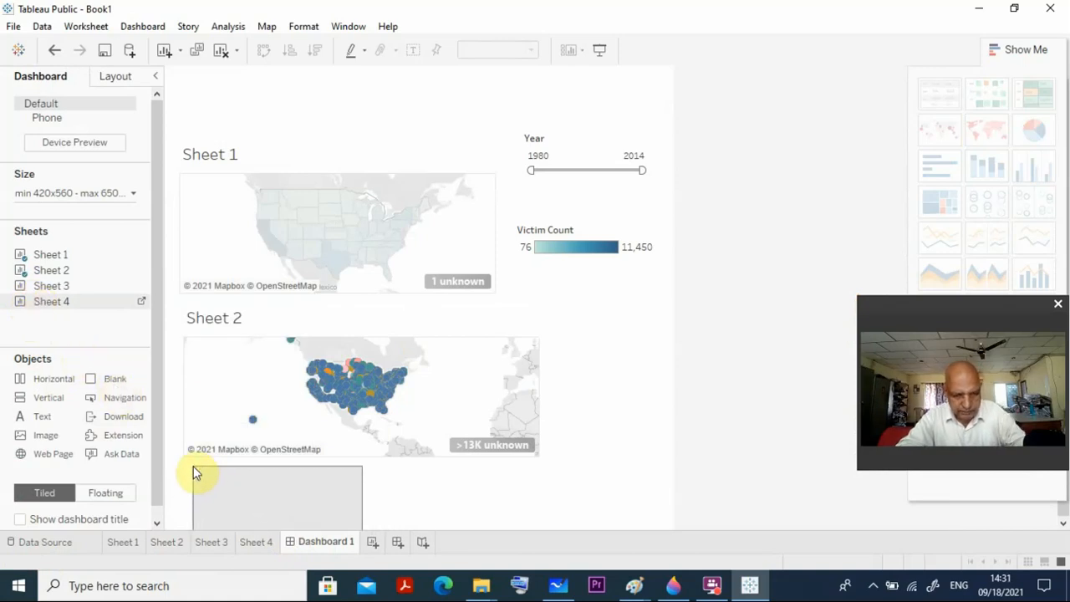
drag(194, 468, 192, 469)
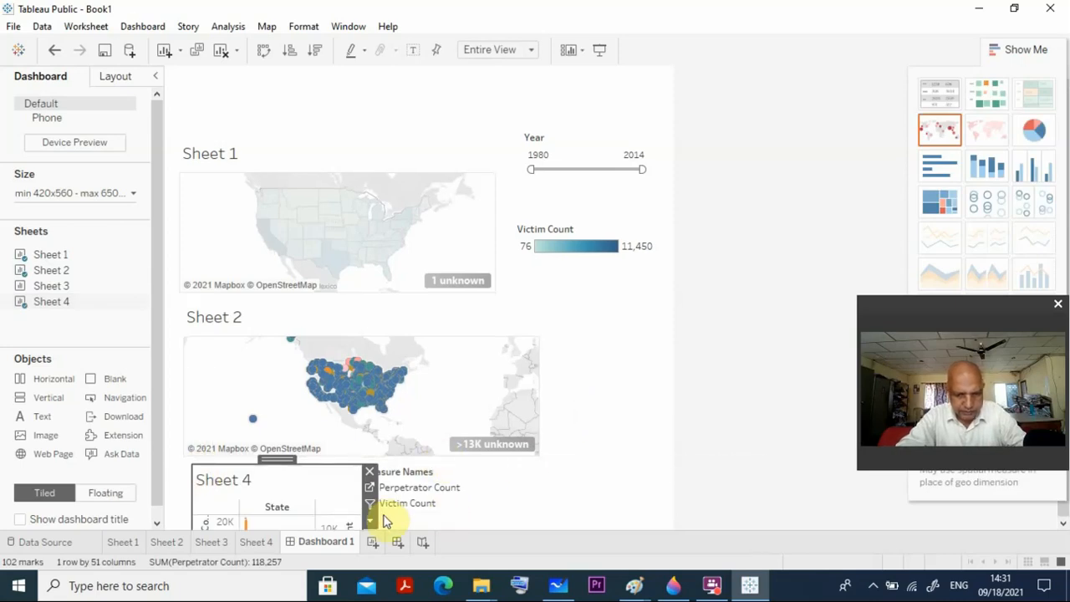
Move the Measure Names legend to the right of Sheet 4 and widen the Sheet 4 chart to nearly reach it.
click(412, 474)
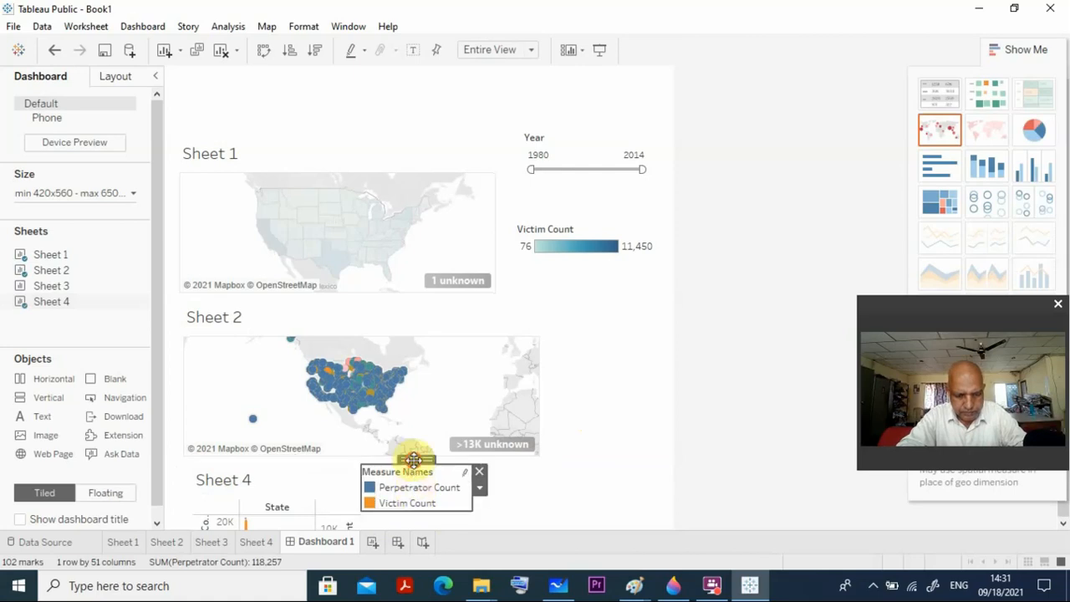
drag(412, 460, 602, 456)
click(300, 495)
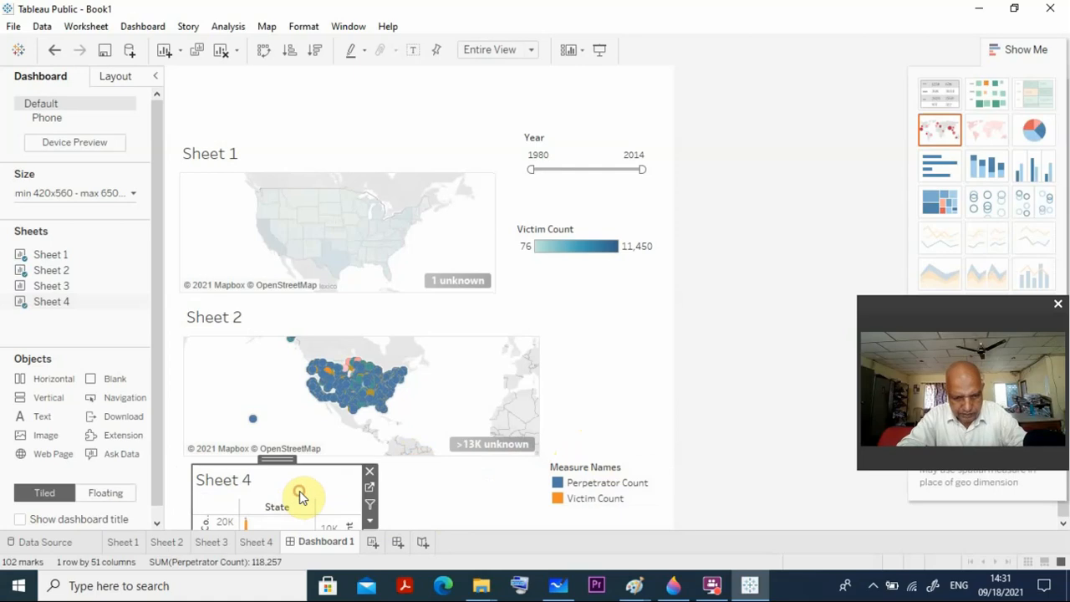
drag(378, 501, 531, 472)
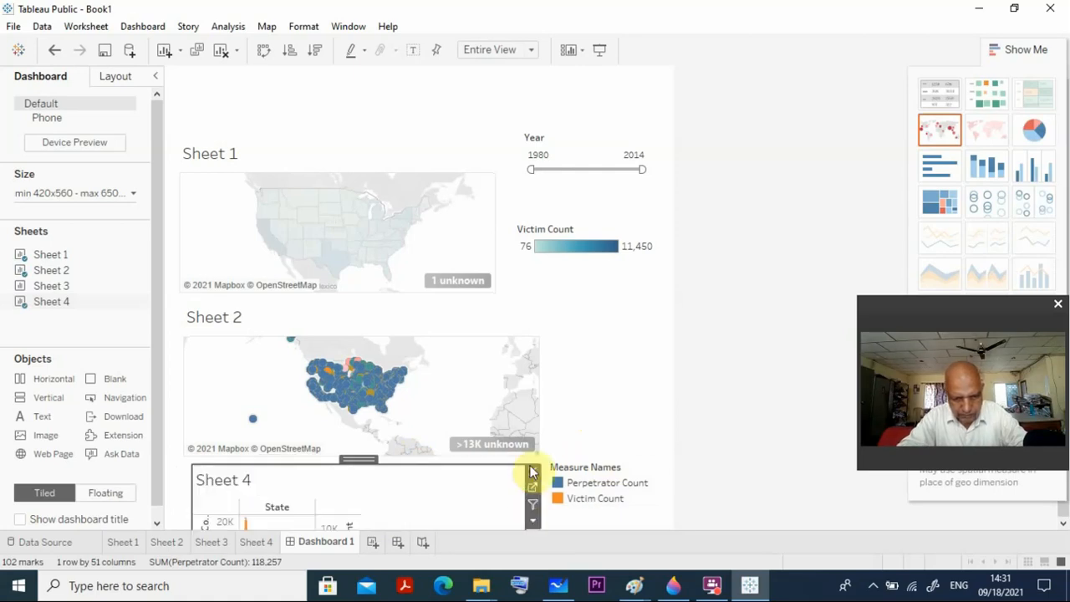
click(627, 372)
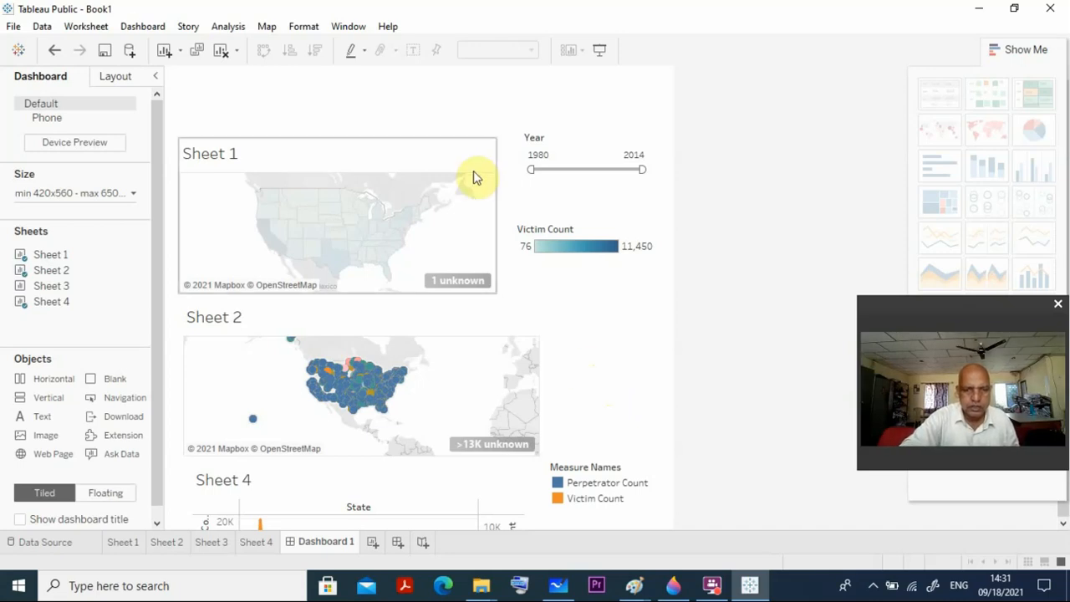
Add a text object across the top of the dashboard above Sheet 1, reading "Dashboard Number2".
mouse_move(360, 209)
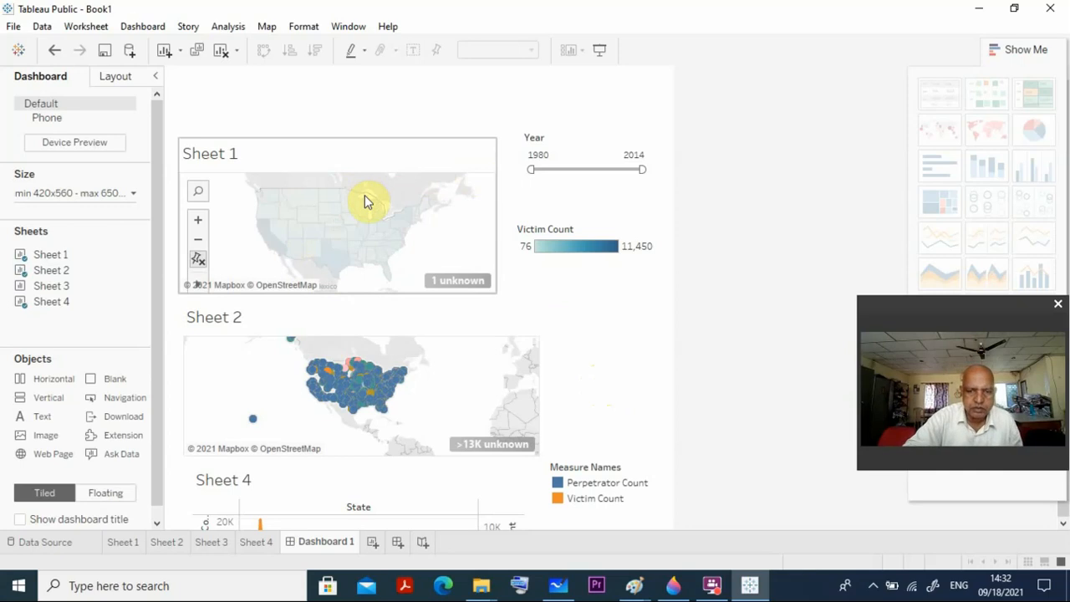
mouse_move(332, 387)
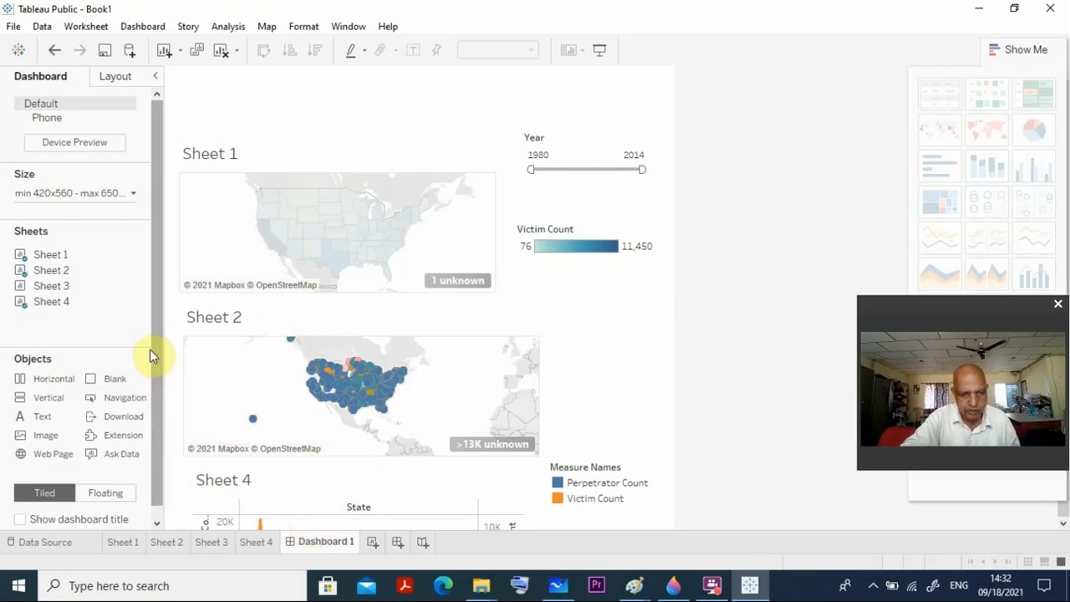
drag(159, 356, 162, 375)
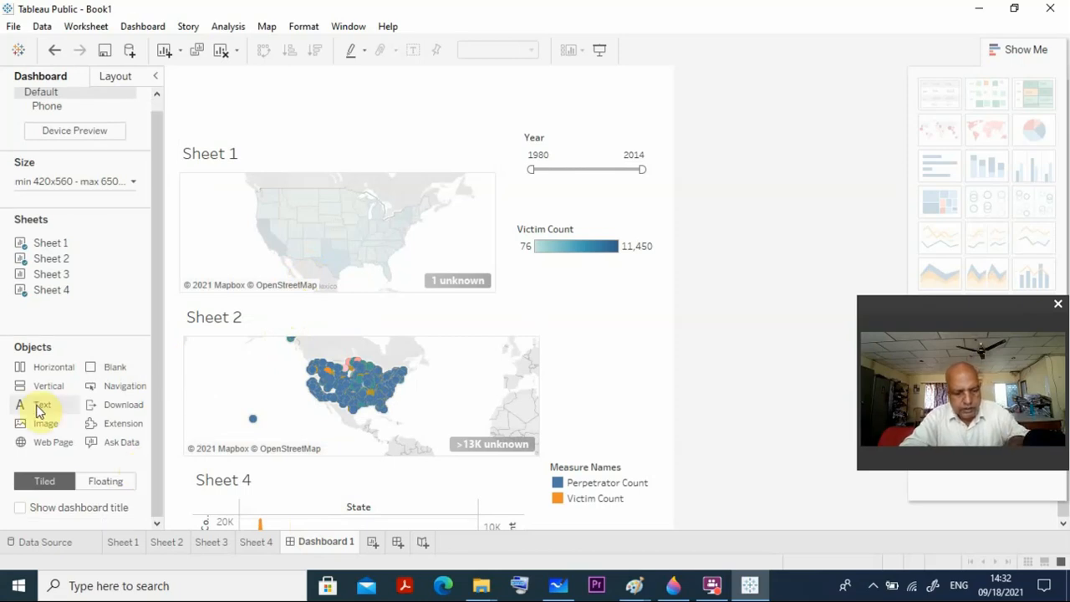
drag(37, 410, 181, 75)
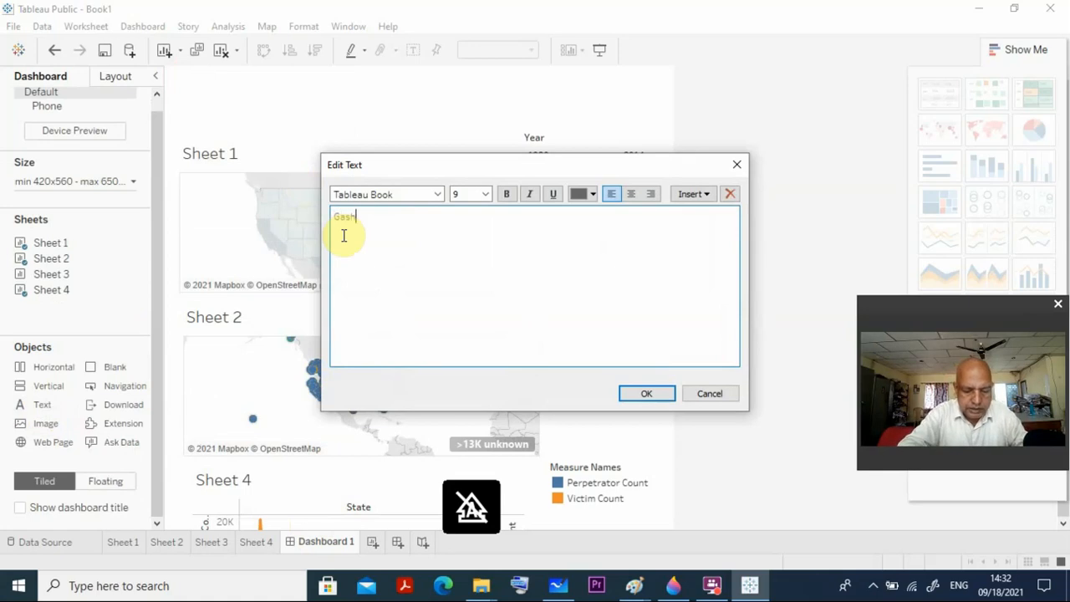
text(Gashboard)
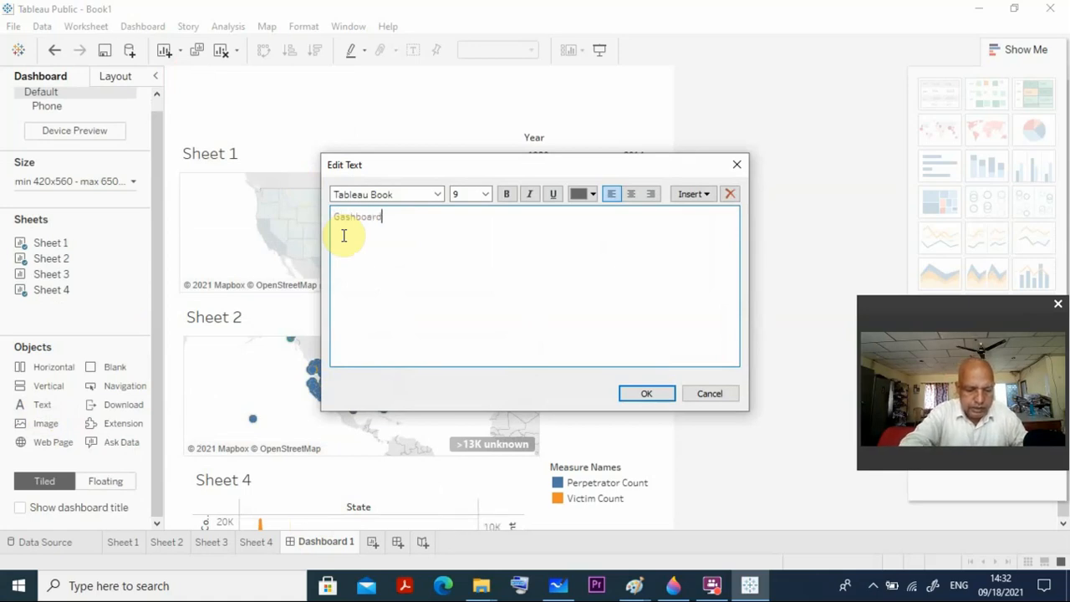
text( Number2)
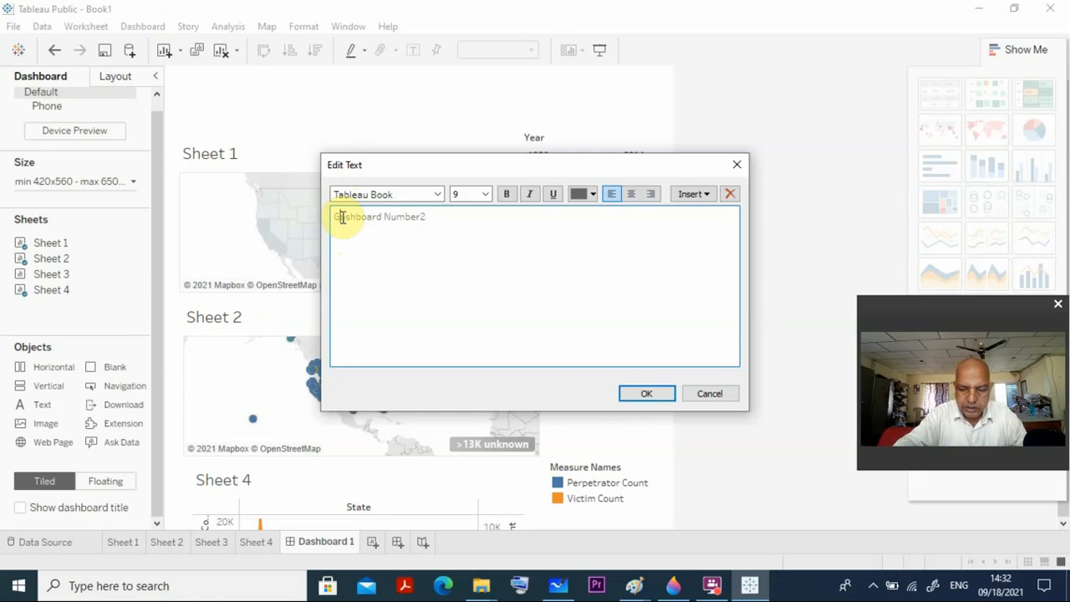
click(342, 217)
key(BackSpace)
text(D)
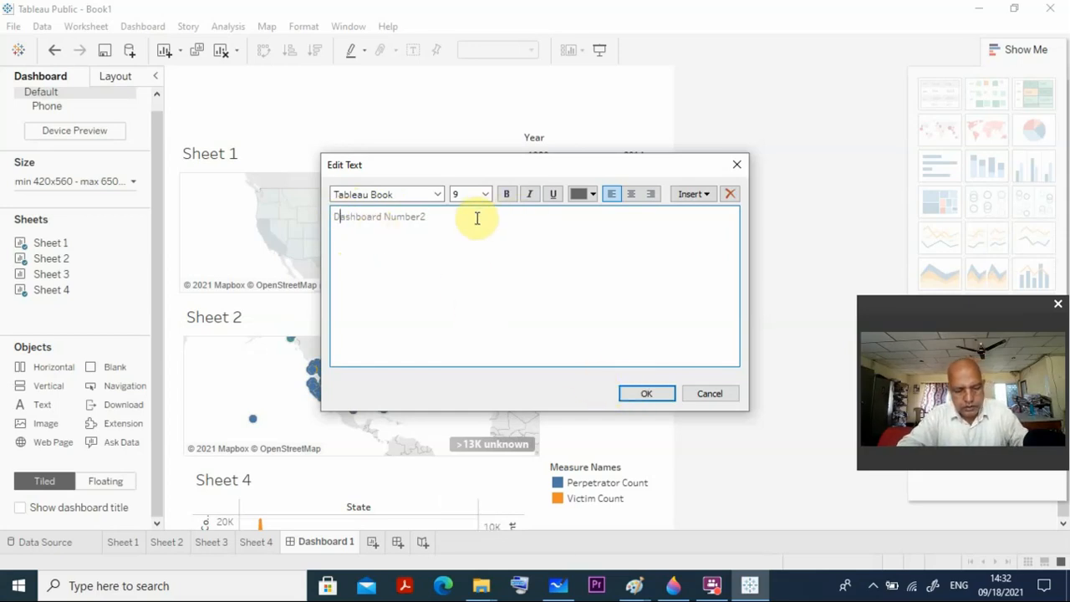
Format the "Dashboard Number2" text as 16-point bold in dark yellow, and widen its text box to leave room beyond the text.
key(ctrl+a)
click(486, 194)
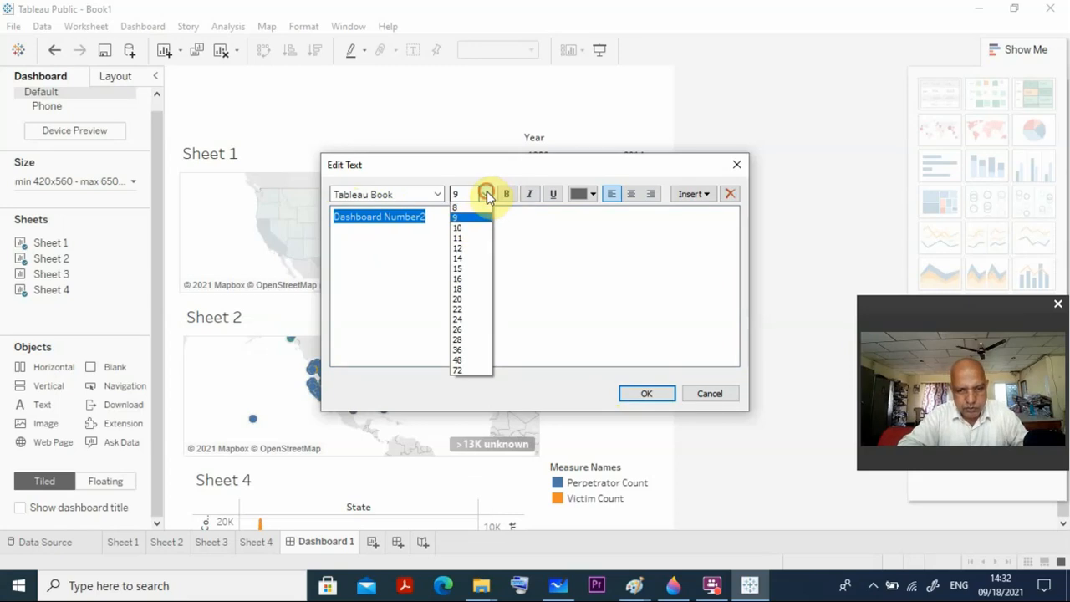
click(460, 283)
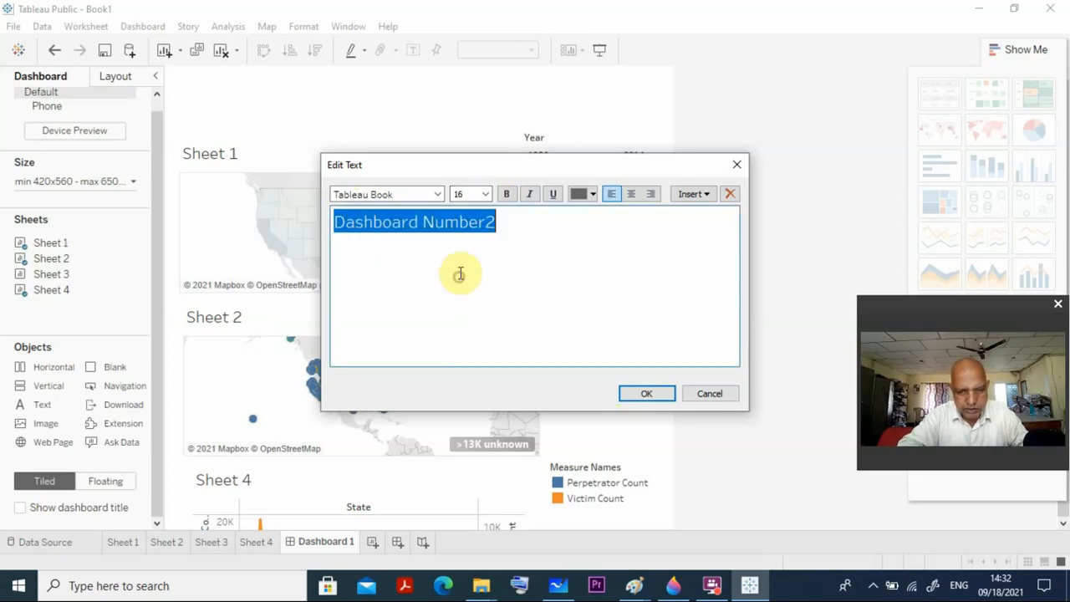
click(507, 195)
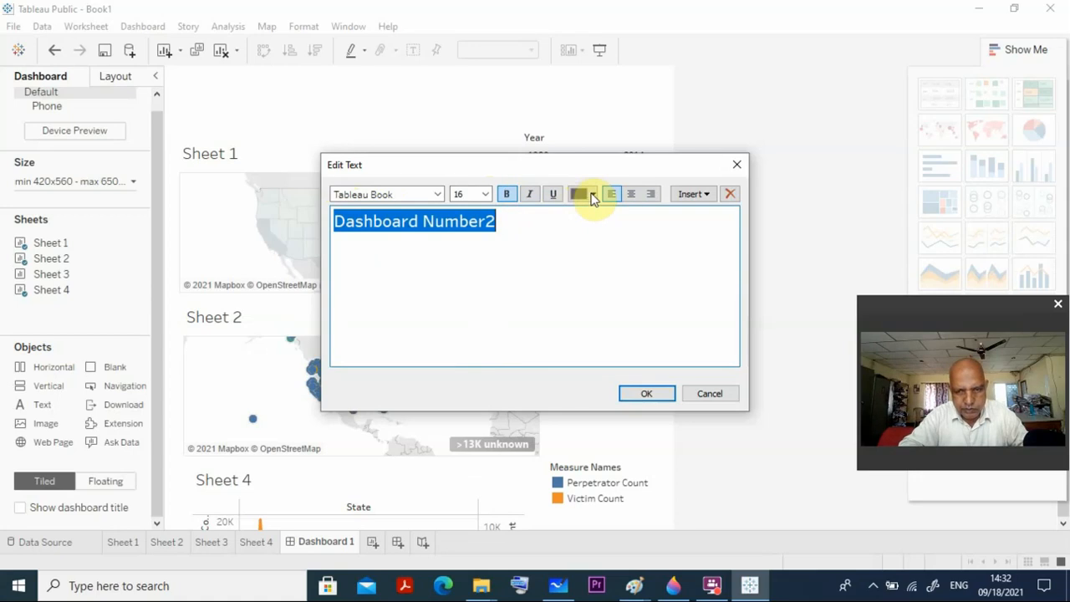
click(591, 197)
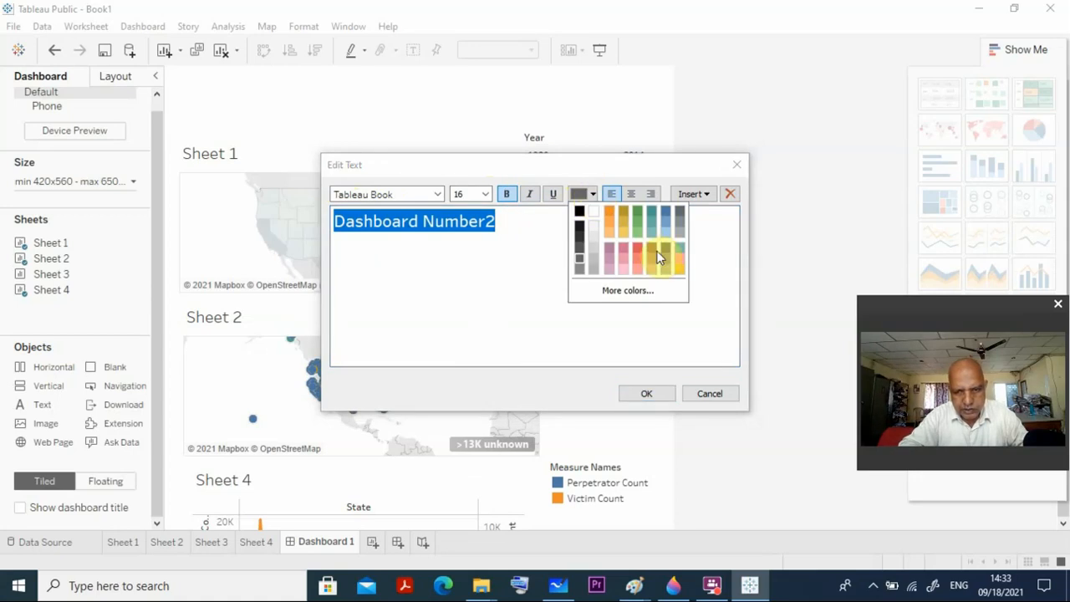
click(622, 212)
click(651, 395)
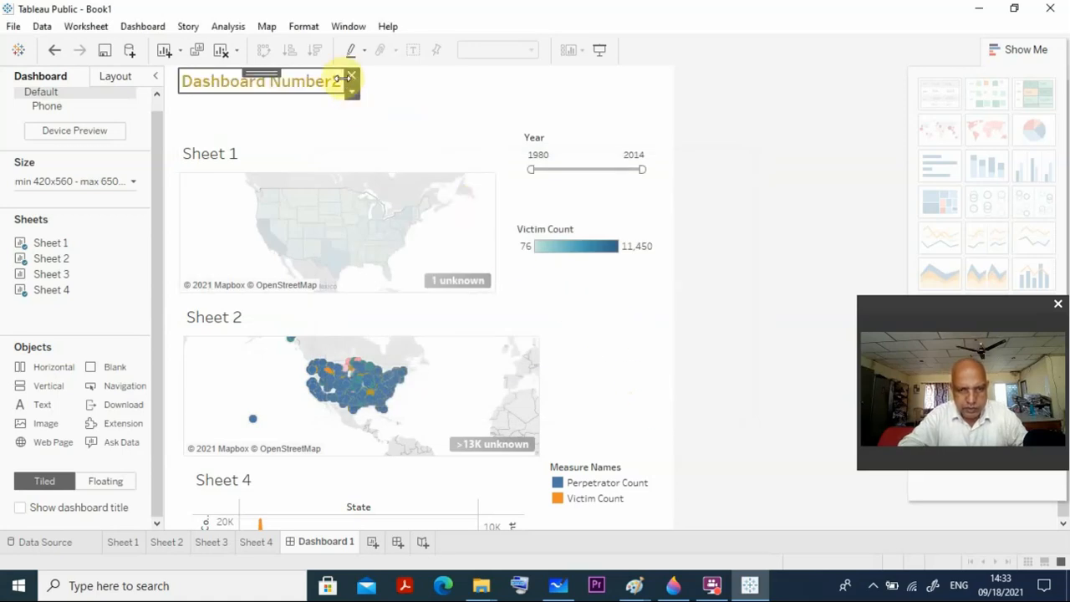
drag(344, 81, 432, 81)
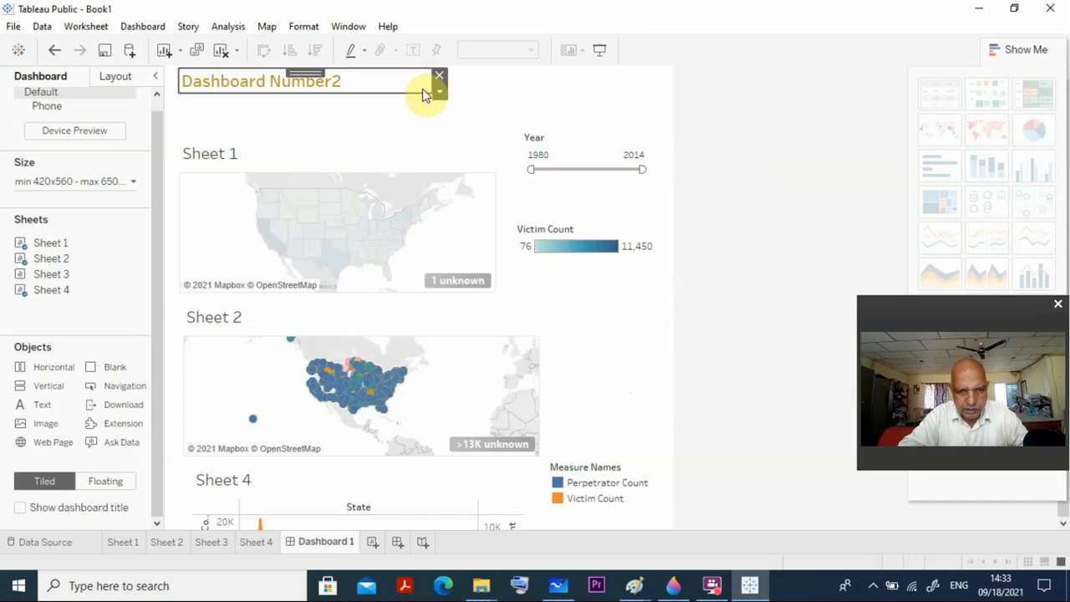
Move the Sheet 1 map up to sit directly beneath the dashboard title text.
click(402, 136)
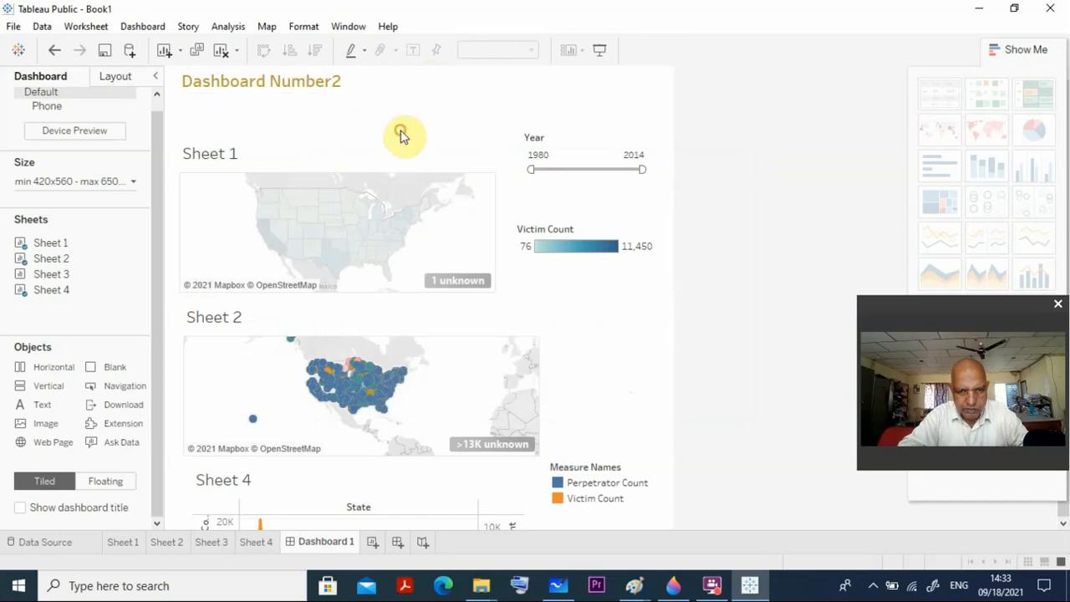
click(376, 198)
drag(345, 131, 349, 98)
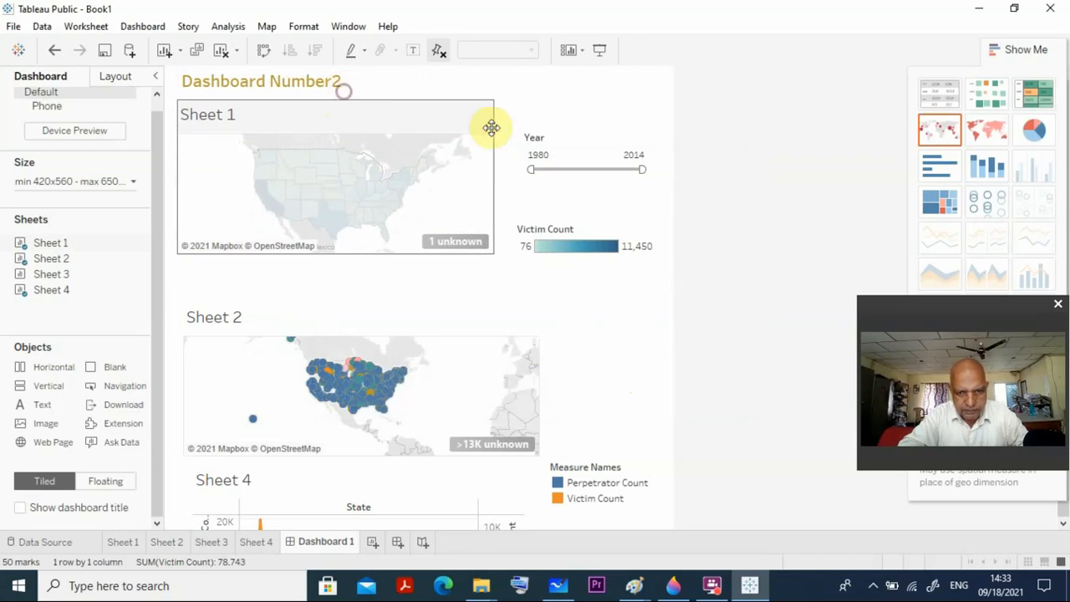
Move the Year filter up beside the top of Sheet 1 and place the Victim Count legend directly below it.
click(542, 154)
drag(576, 123, 565, 68)
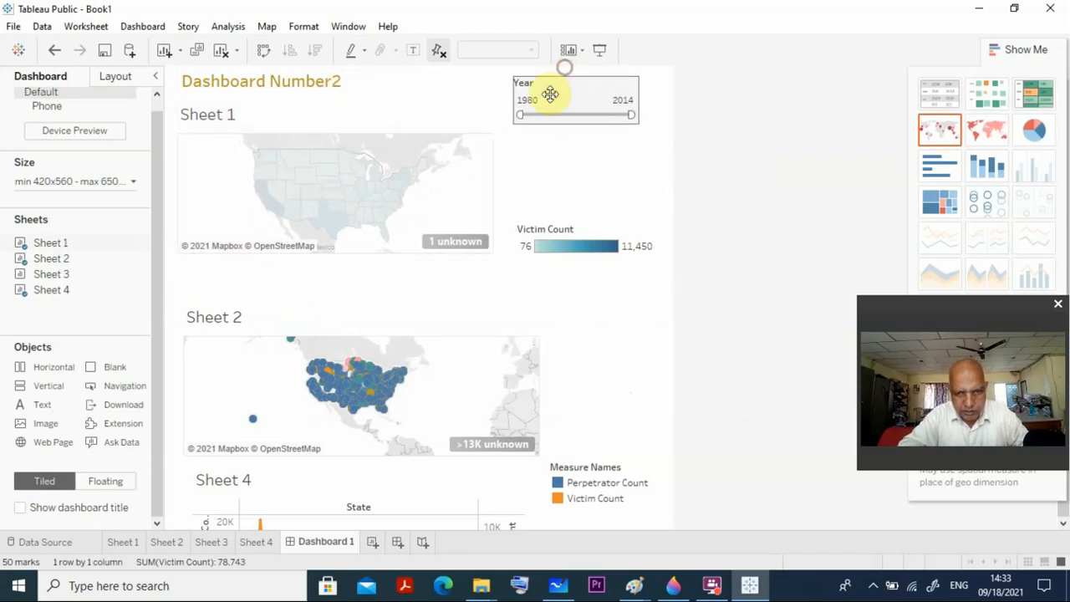
click(557, 247)
drag(577, 217, 577, 127)
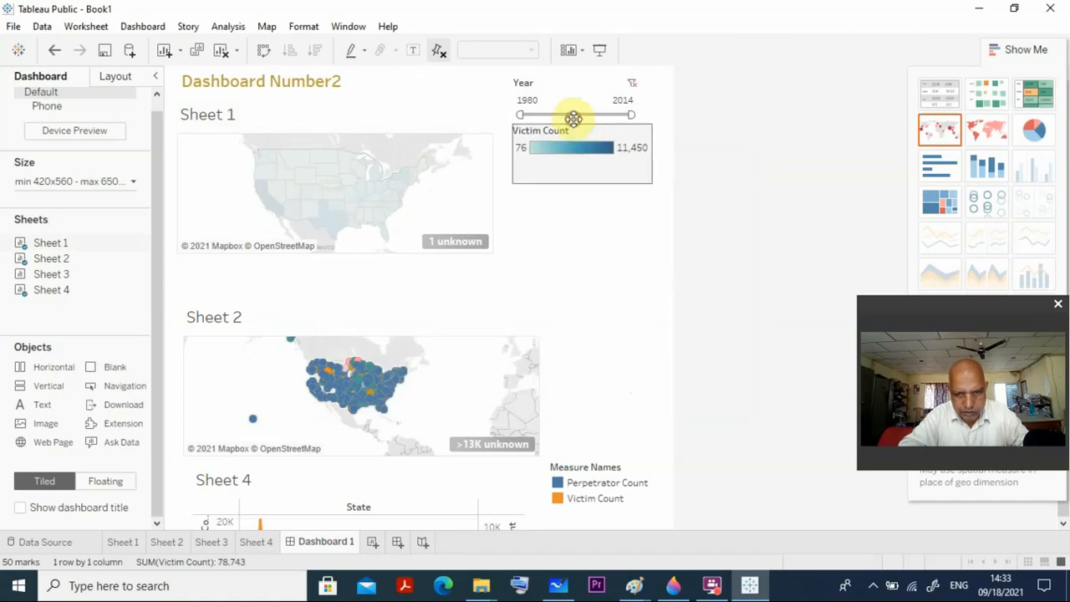
Move the Sheet 2 map up directly below Sheet 1, and the Sheet 4 chart up directly below Sheet 2.
click(364, 342)
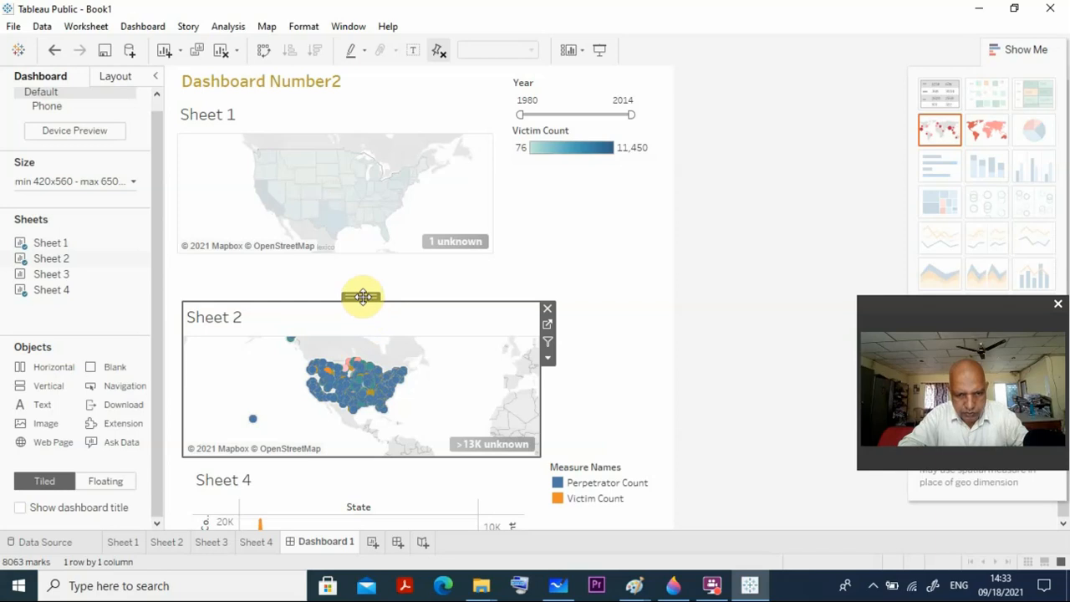
drag(362, 296, 360, 266)
click(403, 289)
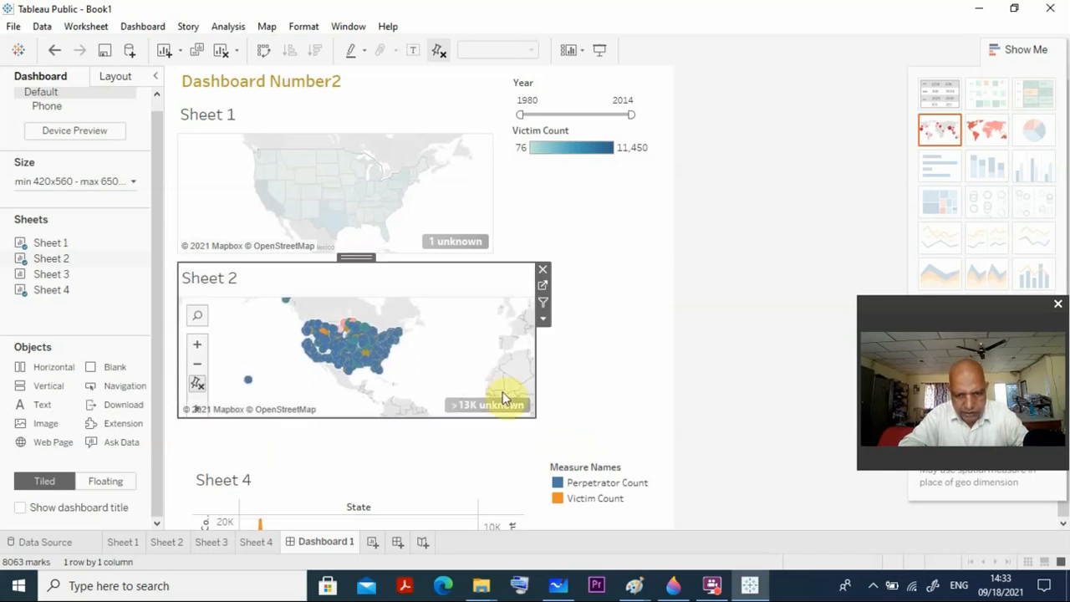
click(336, 489)
drag(361, 458, 349, 423)
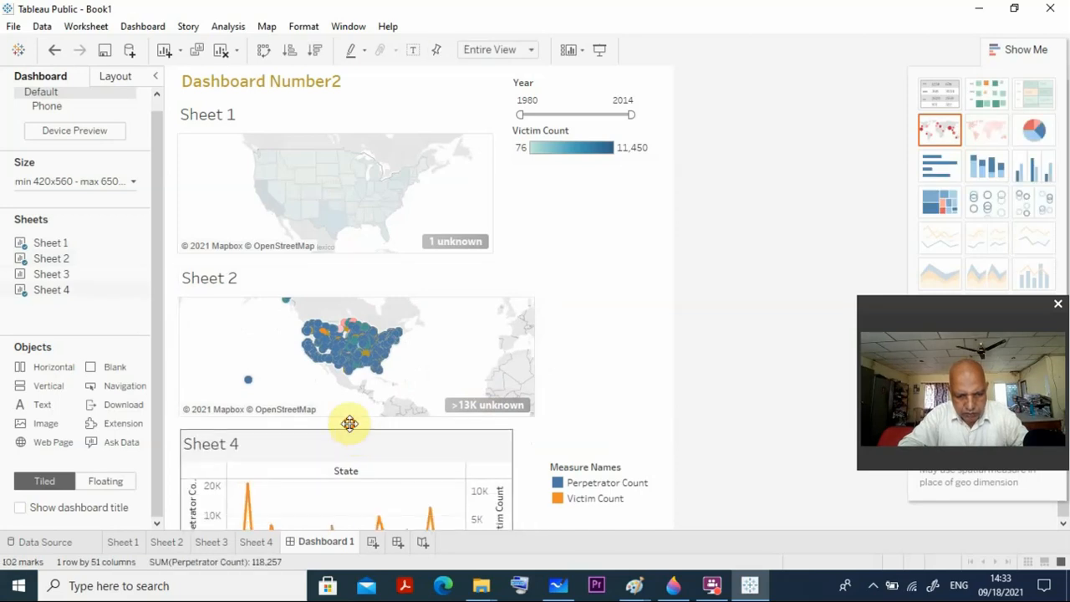
Move the Measure Names legend slightly down and closer to the Sheet 4 chart, leaving its title unedited.
click(565, 454)
click(595, 473)
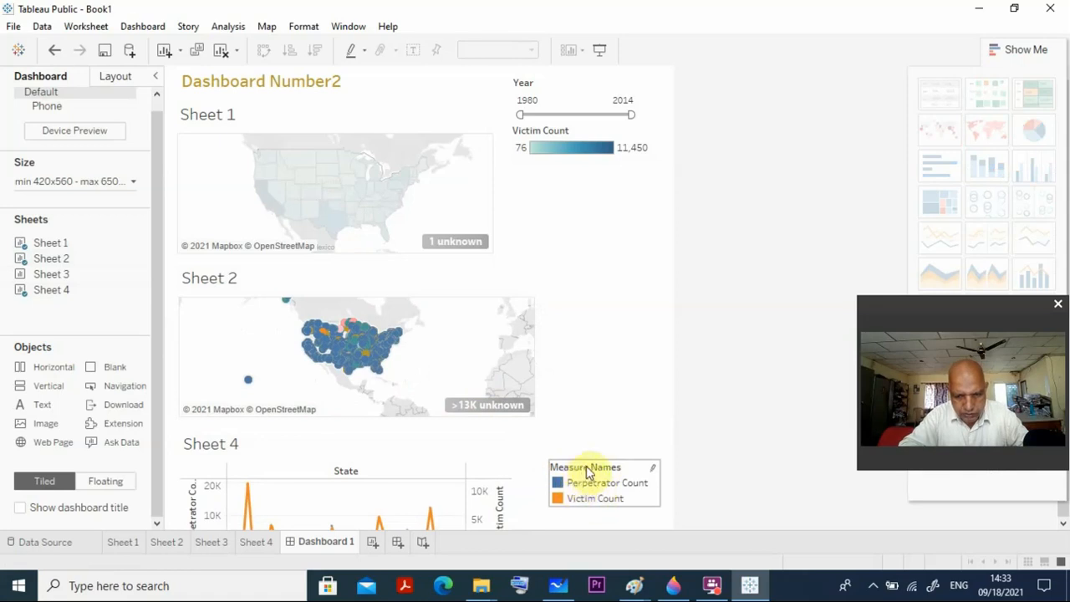
double_click(588, 468)
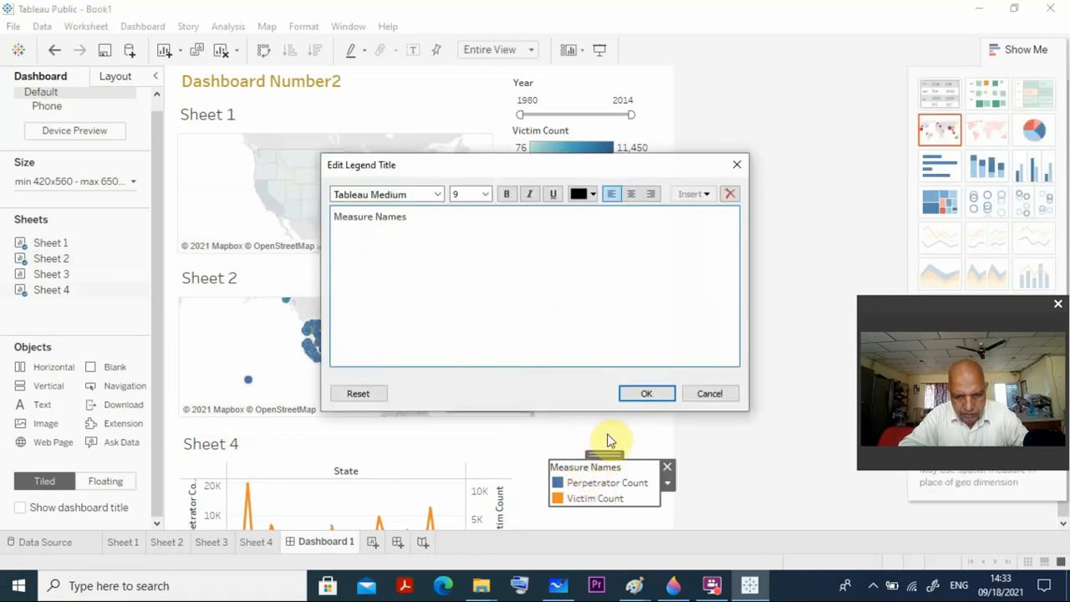
click(692, 396)
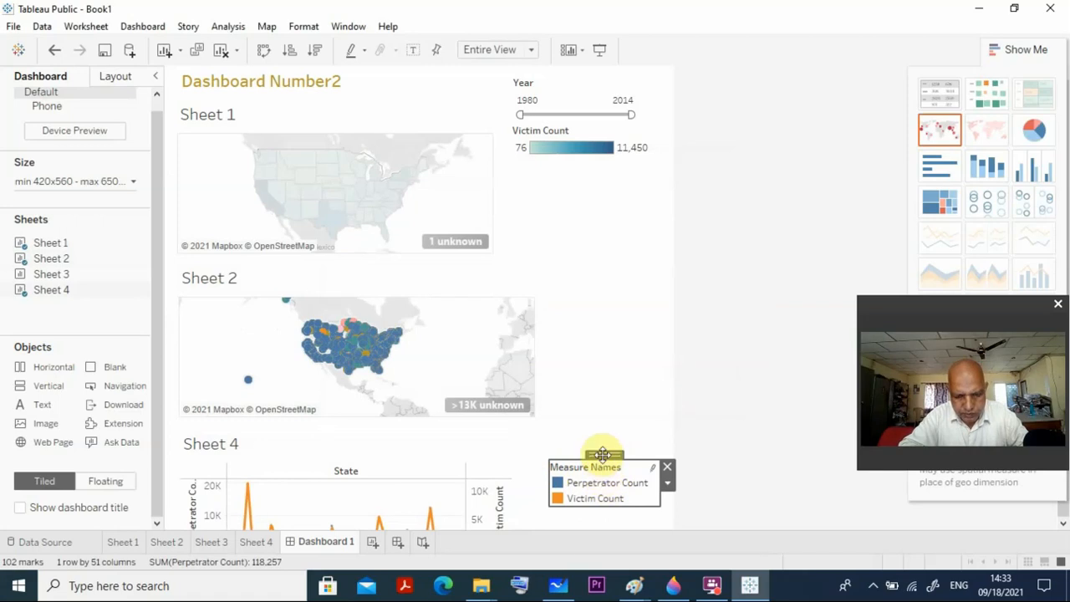
mouse_move(602, 454)
mouse_down()
mouse_move(582, 486)
mouse_move(597, 473)
mouse_move(590, 463)
mouse_up()
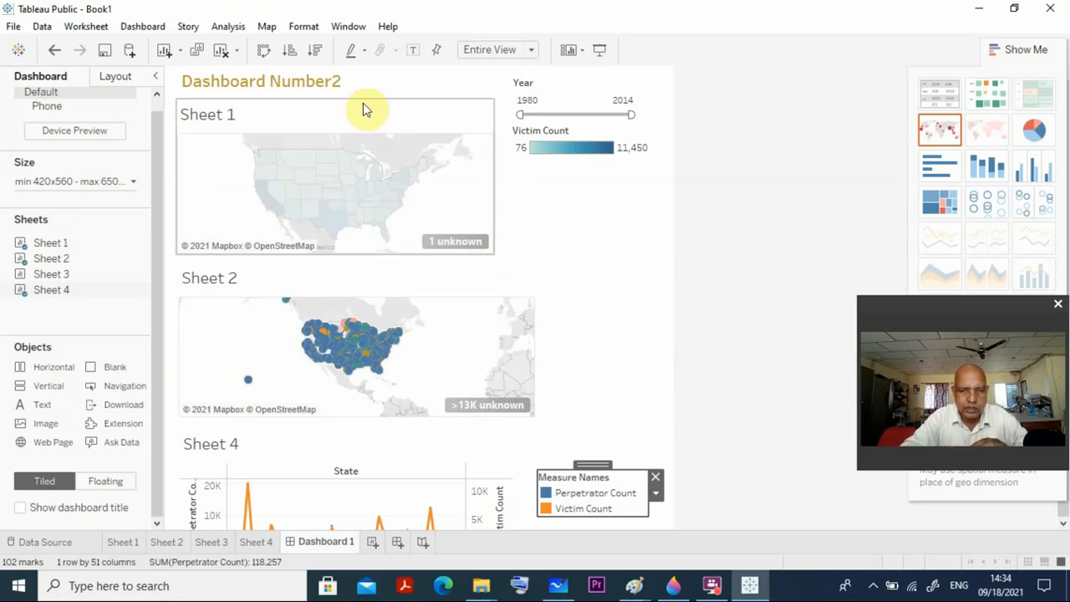
Set both the Sheet 1 and Sheet 2 maps to be used as filters for the dashboard.
click(442, 114)
click(501, 142)
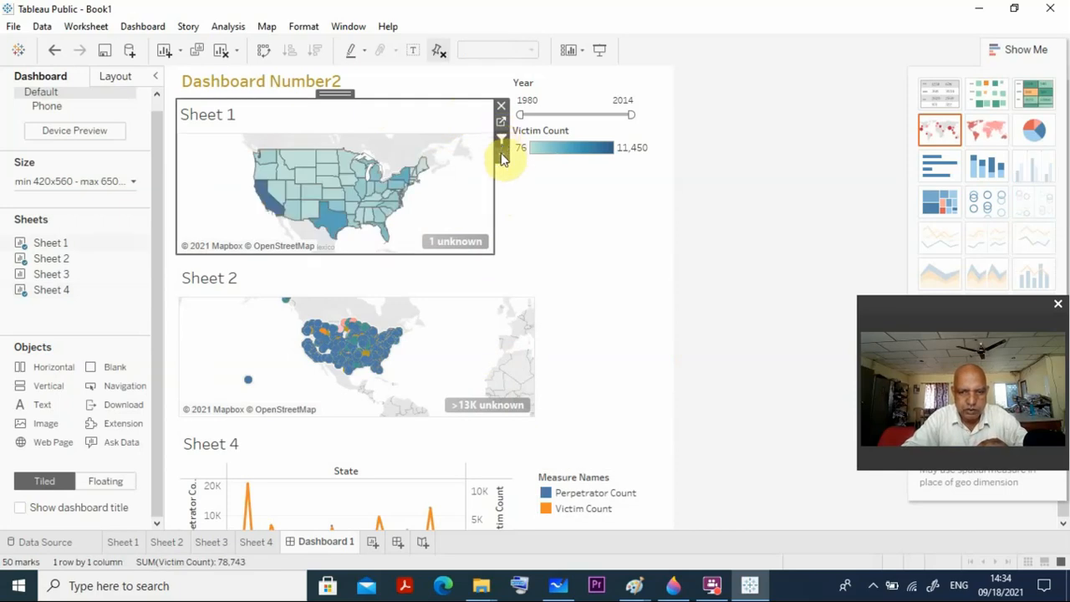
click(501, 333)
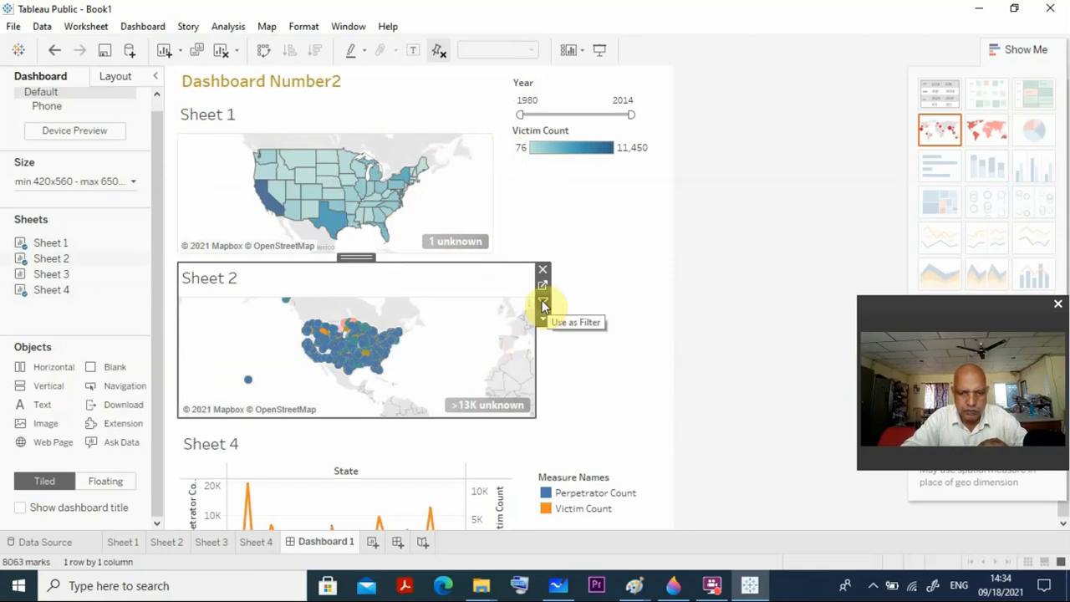
click(542, 302)
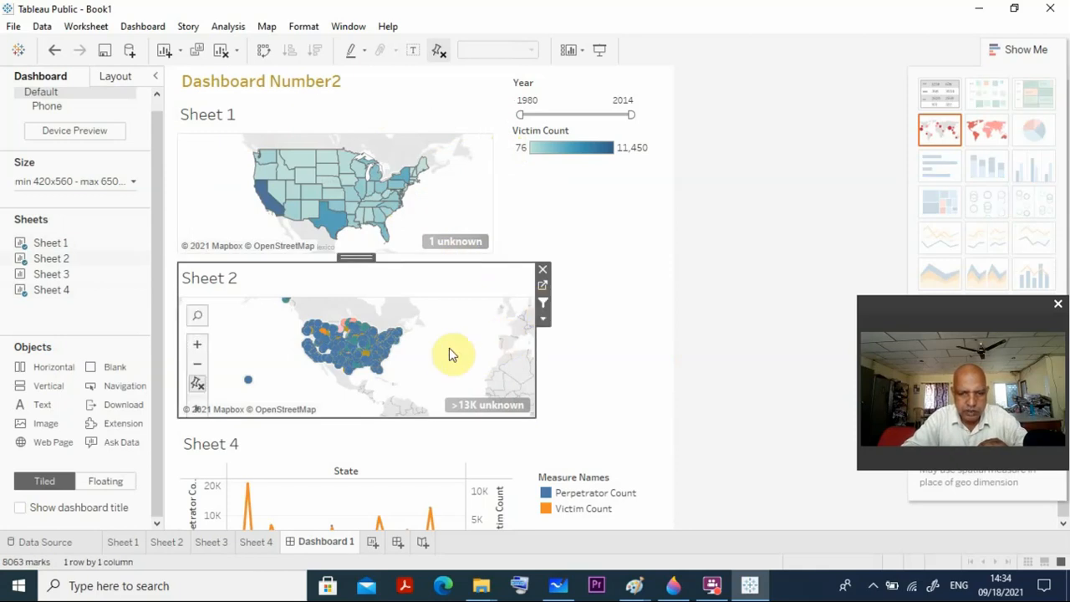
Select city marks on the Sheet 2 map to filter the other charts, and set Sheet 4 to be used as a filter.
click(367, 356)
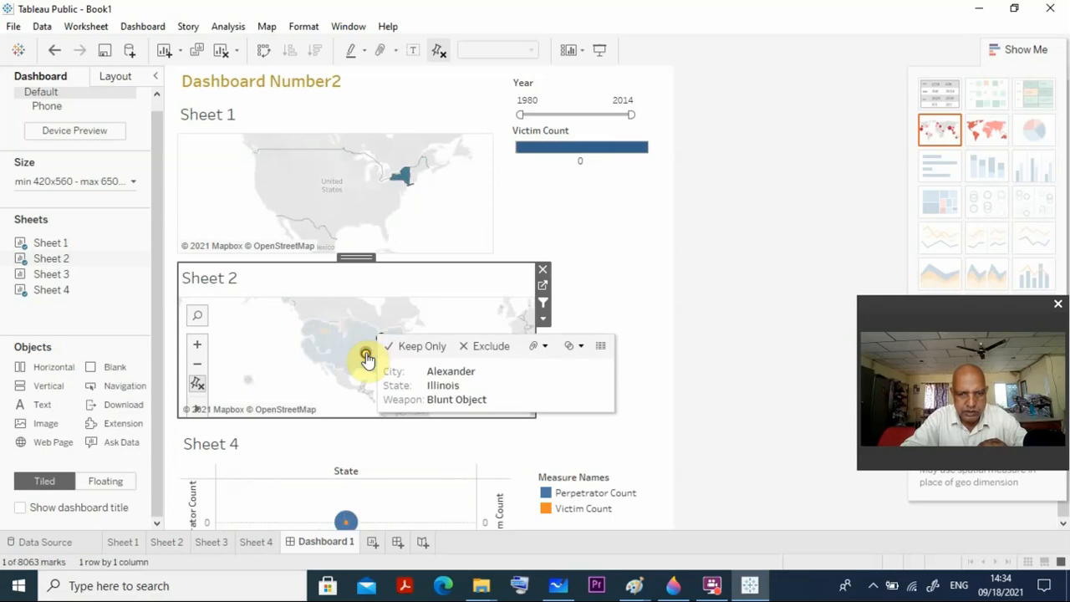
click(372, 360)
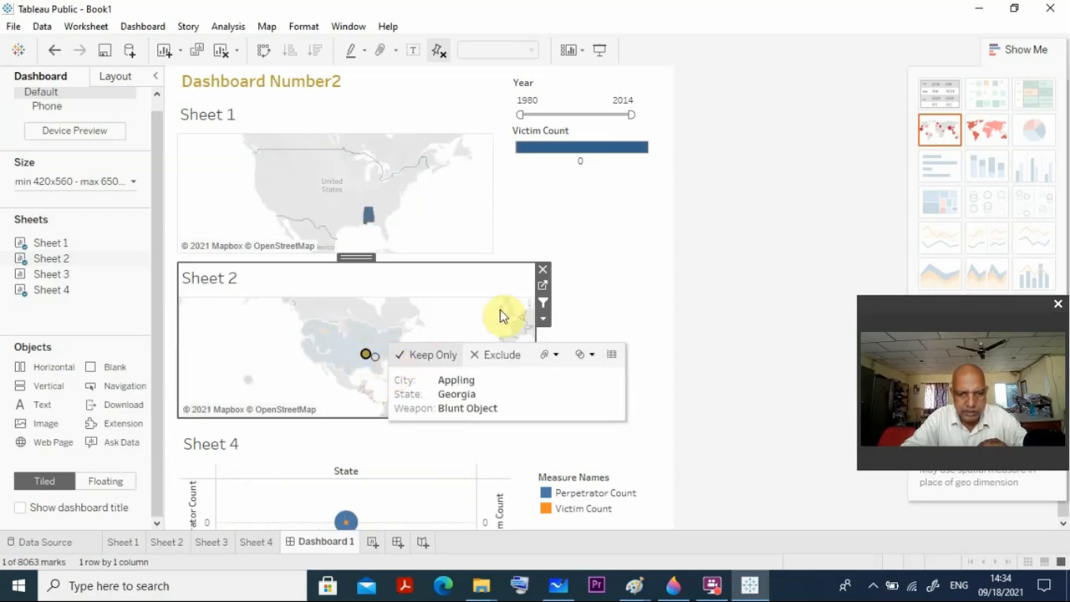
click(588, 403)
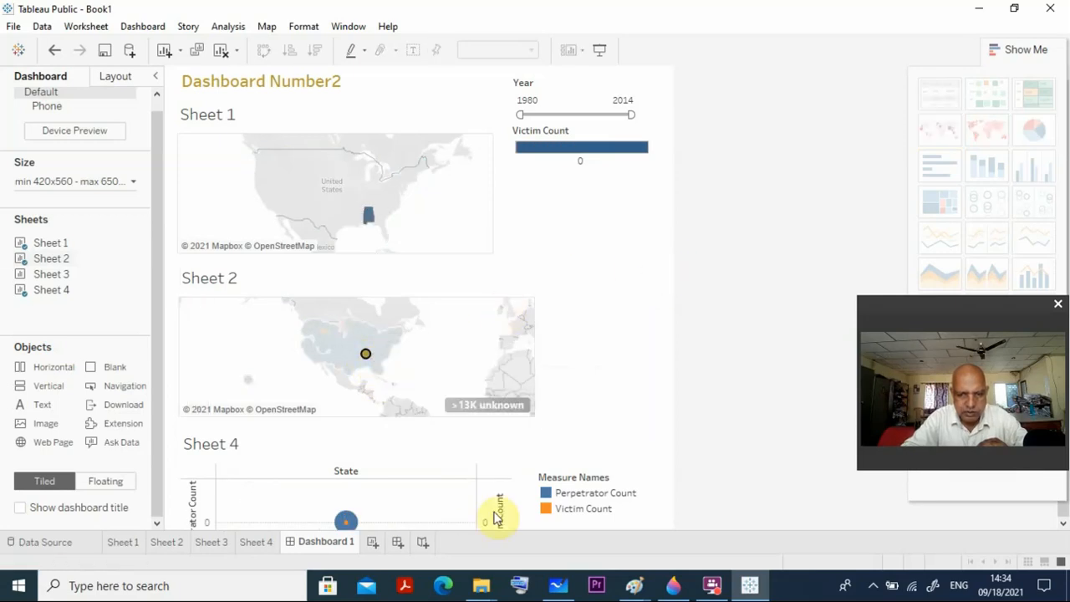
click(490, 501)
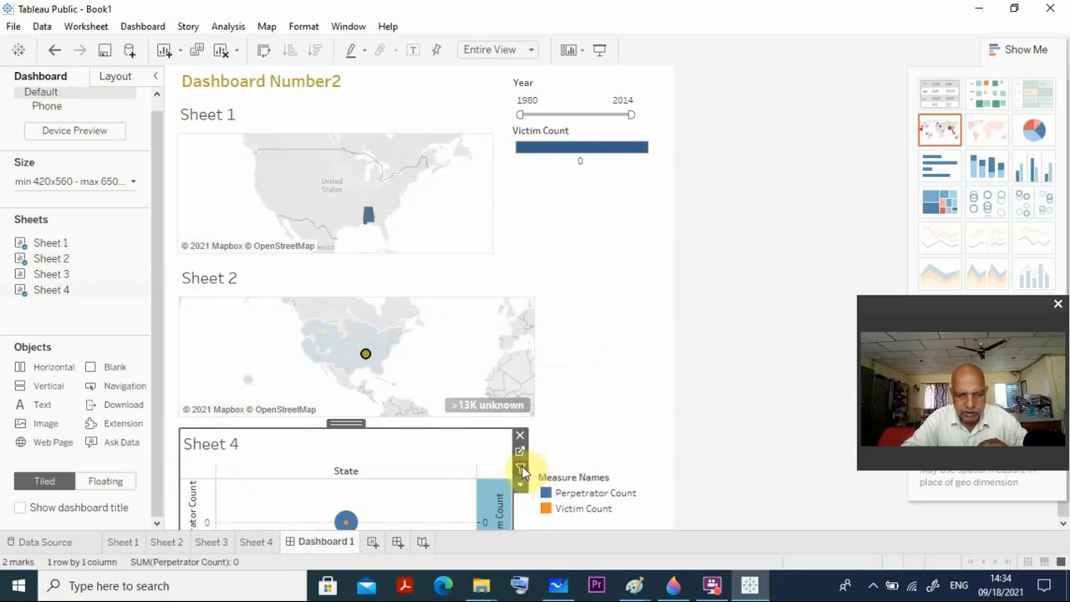
click(522, 468)
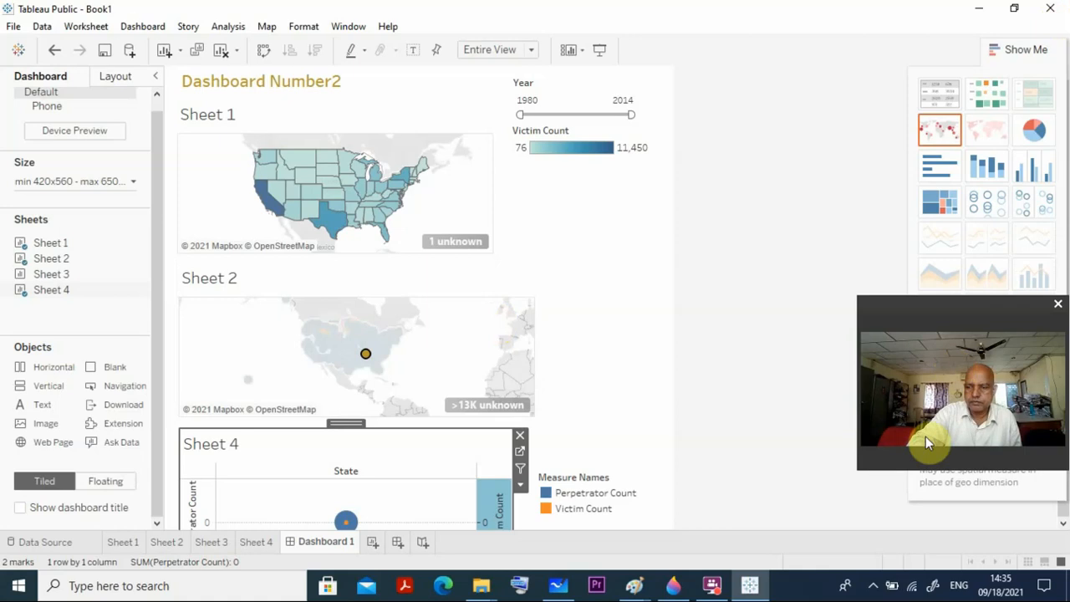
click(872, 585)
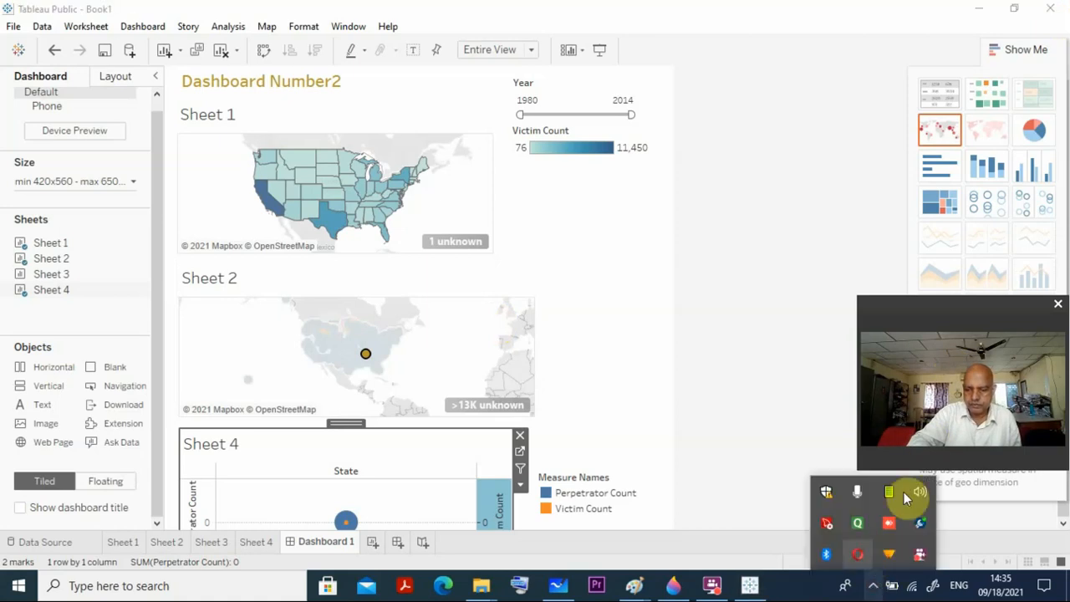
right_click(919, 550)
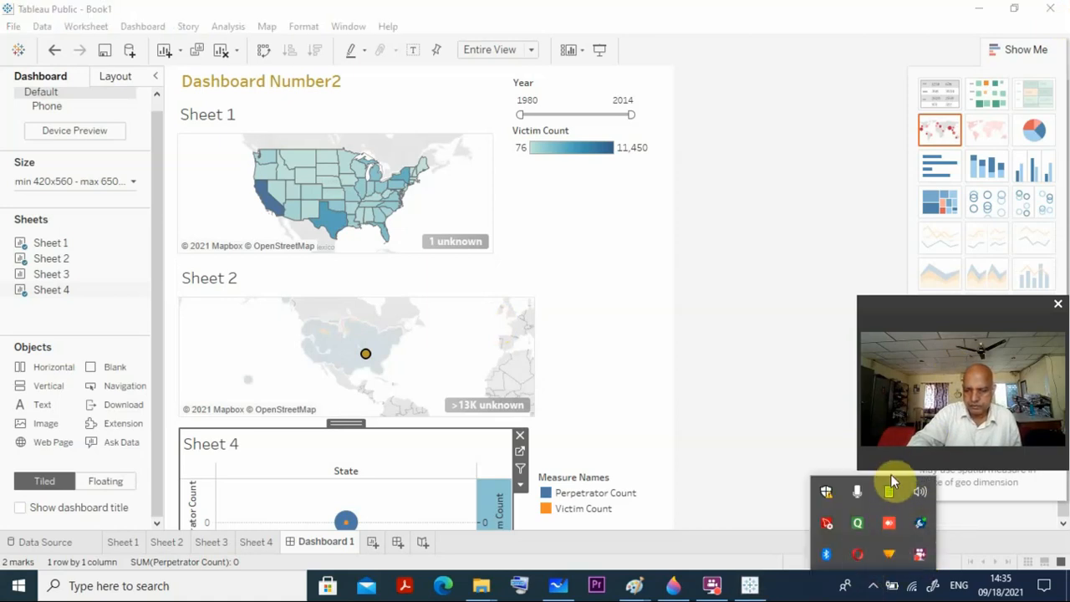